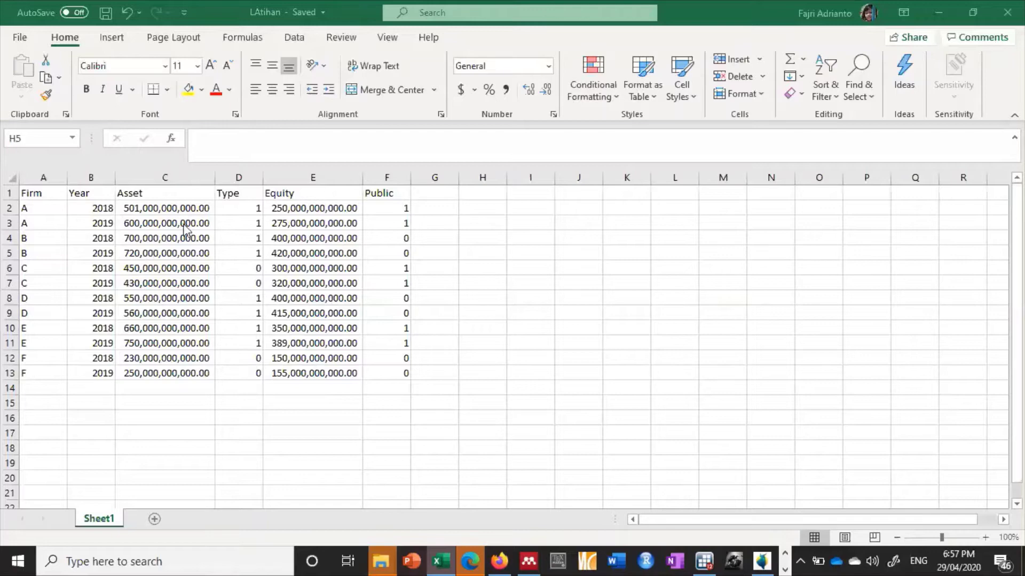
Step: Examine the Firm, Year, Asset, Type, Equity and Public headers and the first data entries in the worksheet
left_click(48, 209)
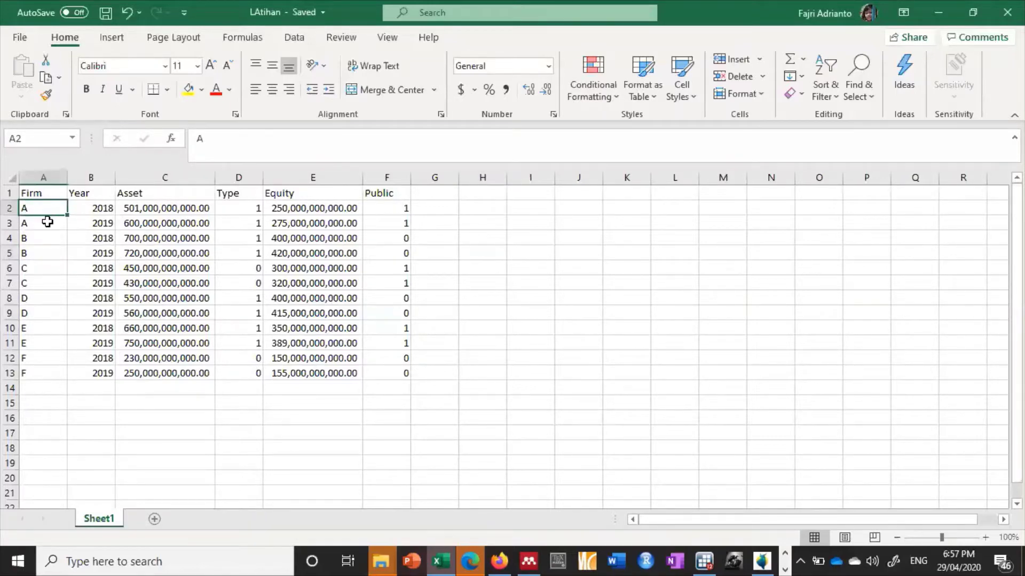
left_click(44, 226)
left_click(54, 195)
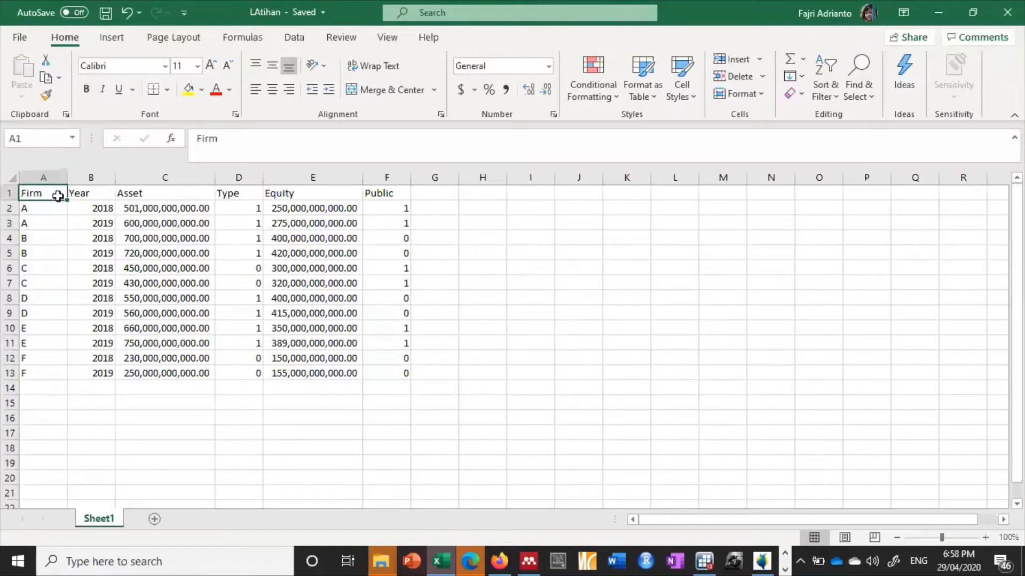
left_click(92, 194)
left_click(133, 194)
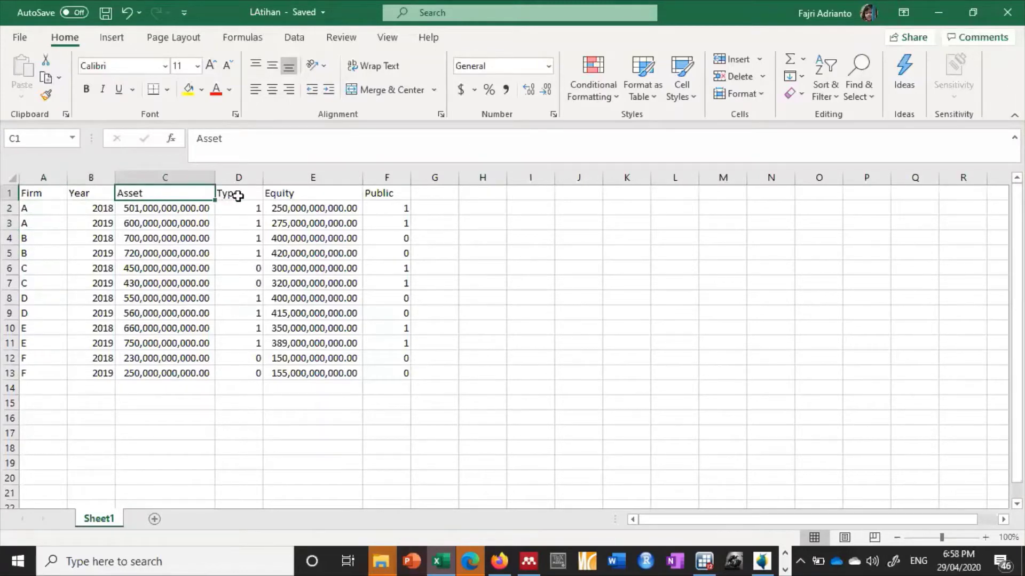
left_click(231, 196)
left_click(302, 194)
left_click(370, 191)
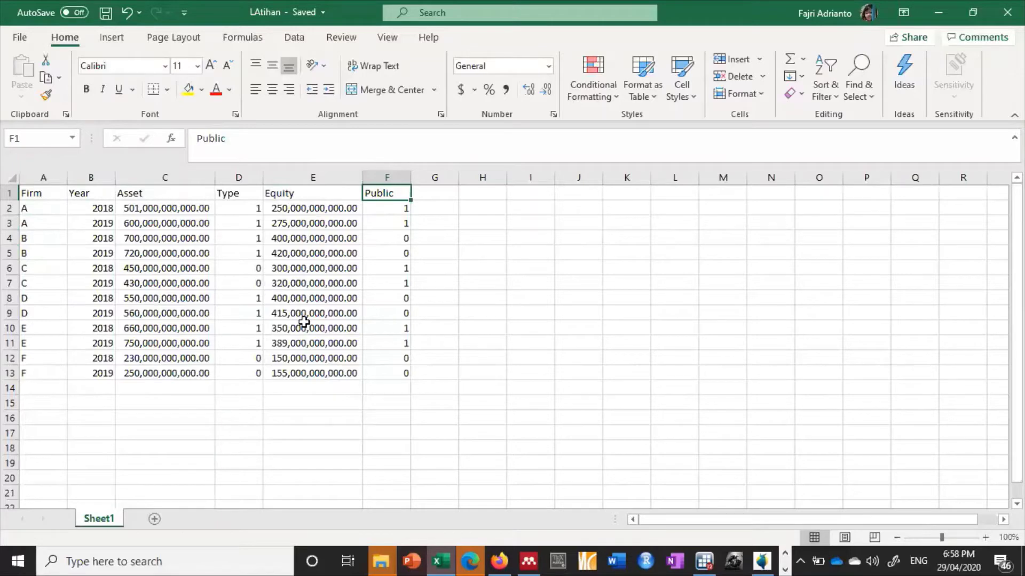
left_click(163, 210)
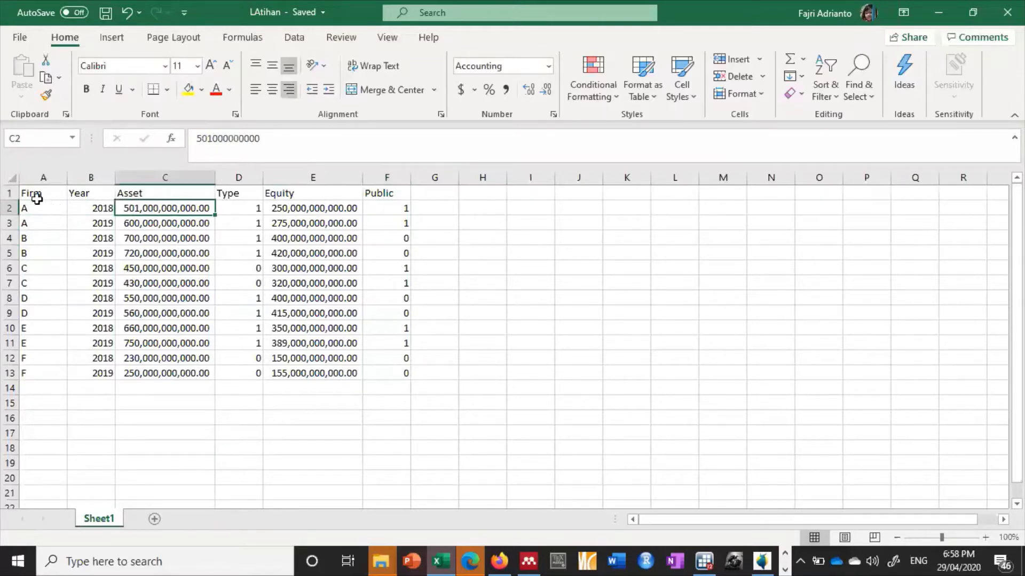
Step: Copy the range A1:F13 and paste it into Stata's Data Editor, treating the first row as variable names
left_click_drag(34, 195, 384, 369)
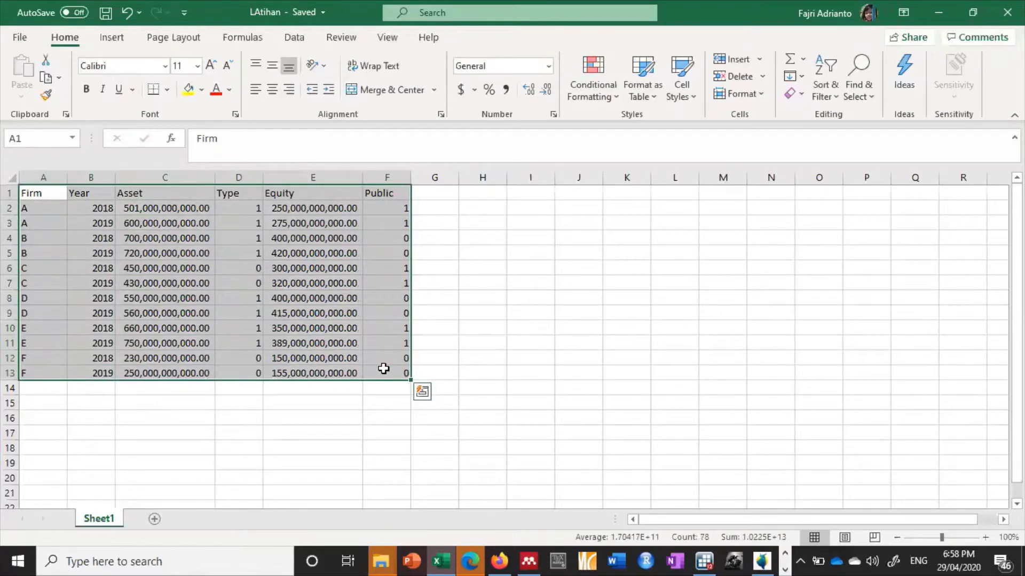
key("ctrl+c")
left_click(706, 560)
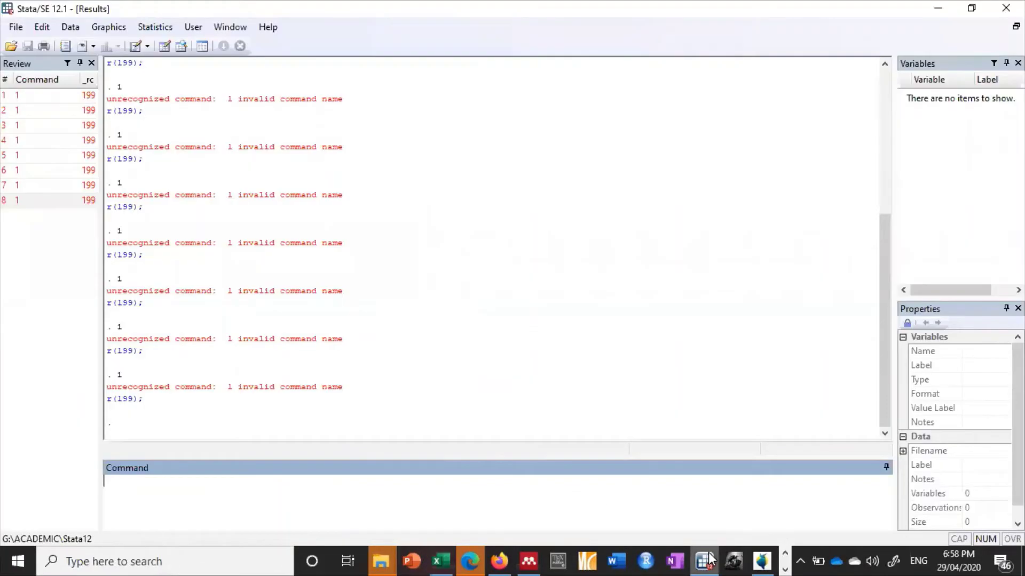
left_click(164, 47)
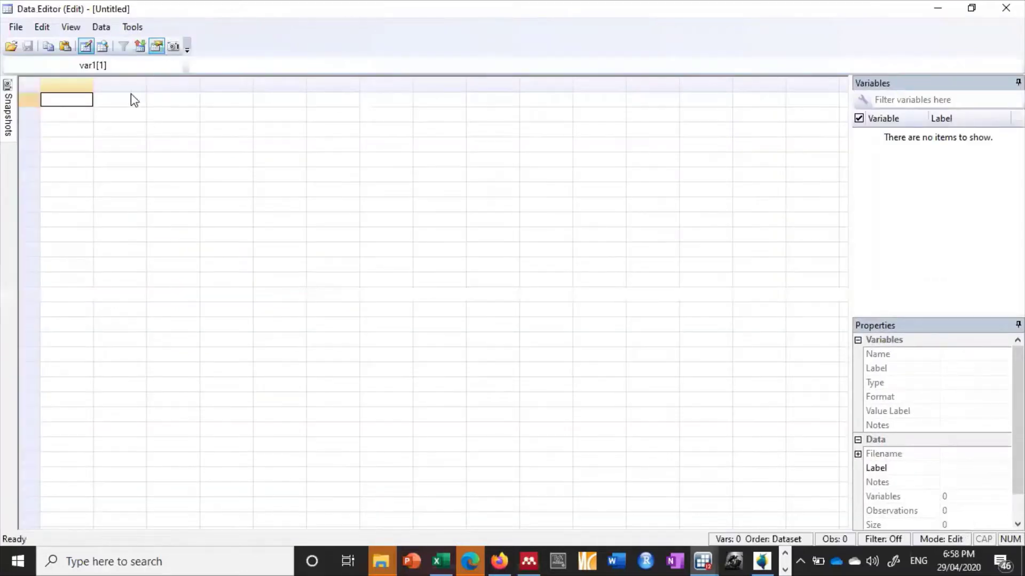
right_click(66, 104)
left_click(103, 136)
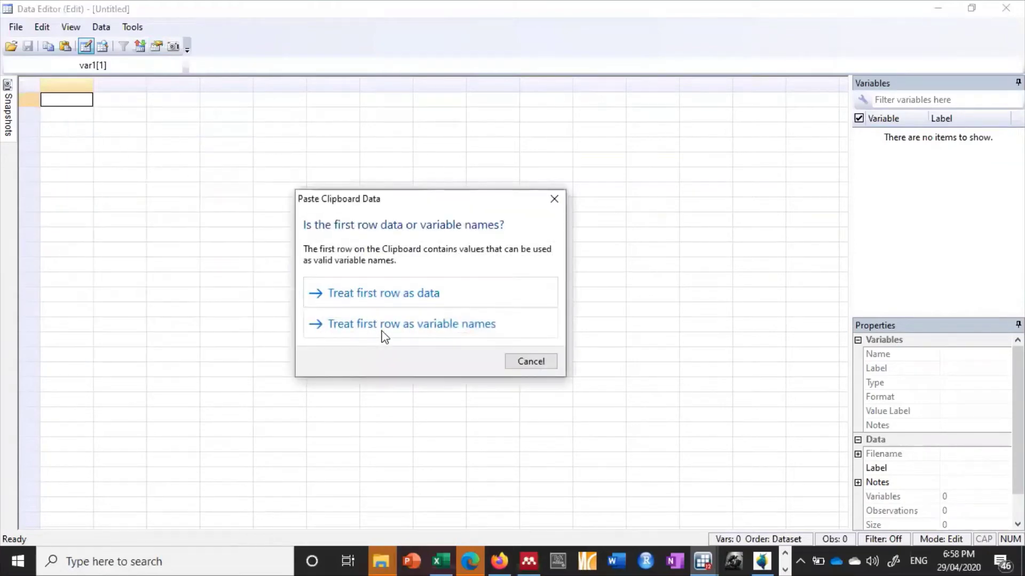
left_click(400, 326)
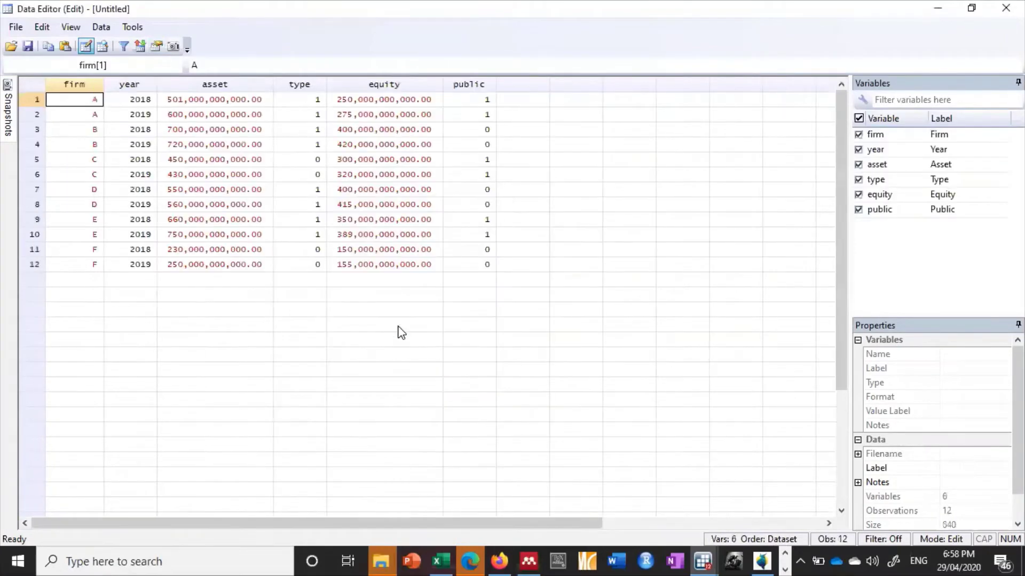
Step: Examine how the pasted asset and equity values are stored in the Data Editor
left_click(226, 98)
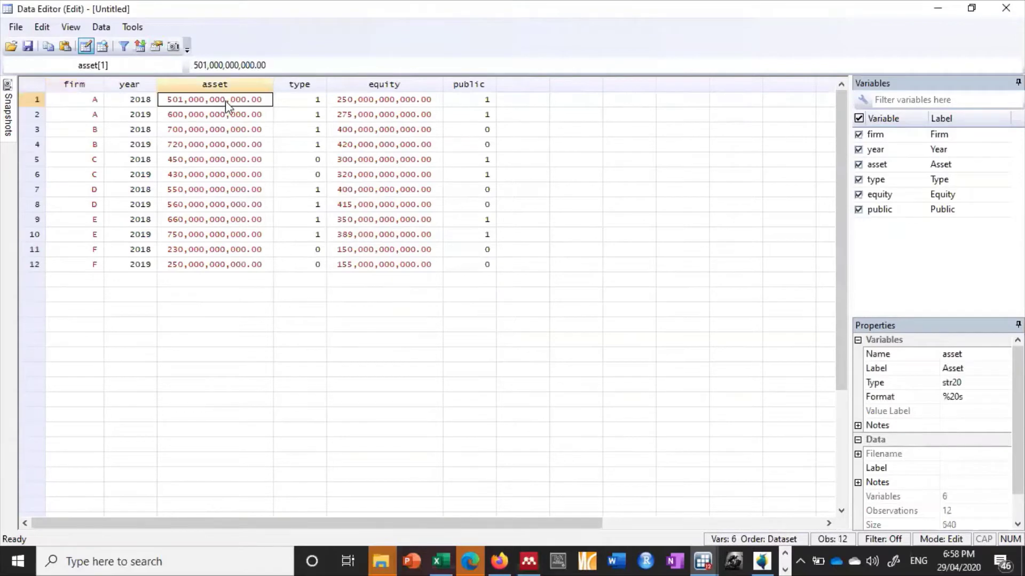
left_click(226, 112)
left_click(217, 148)
left_click(218, 129)
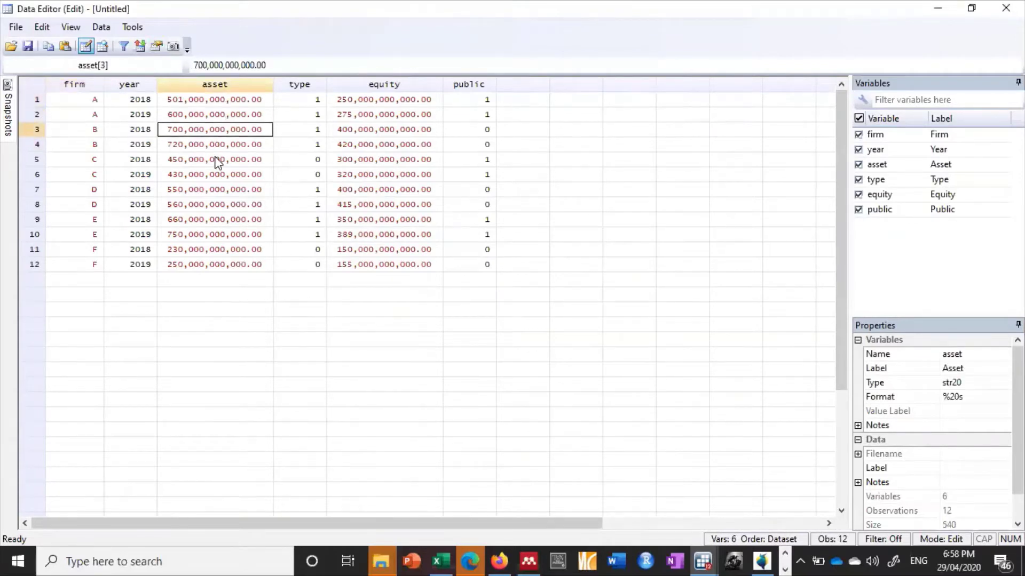
left_click(216, 159)
left_click(217, 190)
left_click(223, 219)
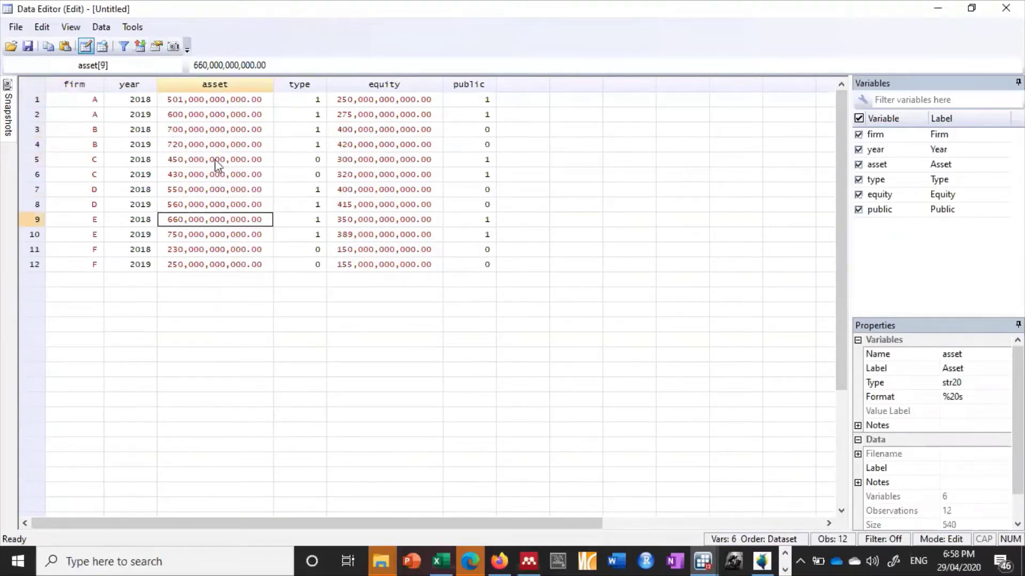
mouse_move(223, 103)
left_mouse_down()
mouse_move(226, 264)
mouse_move(243, 102)
left_mouse_up()
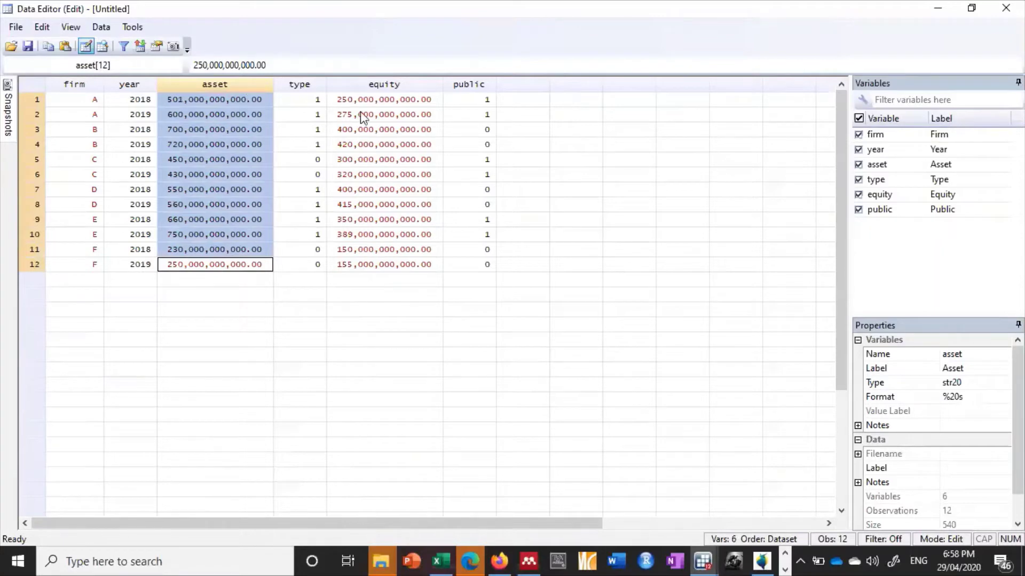
left_click_drag(382, 101, 384, 267)
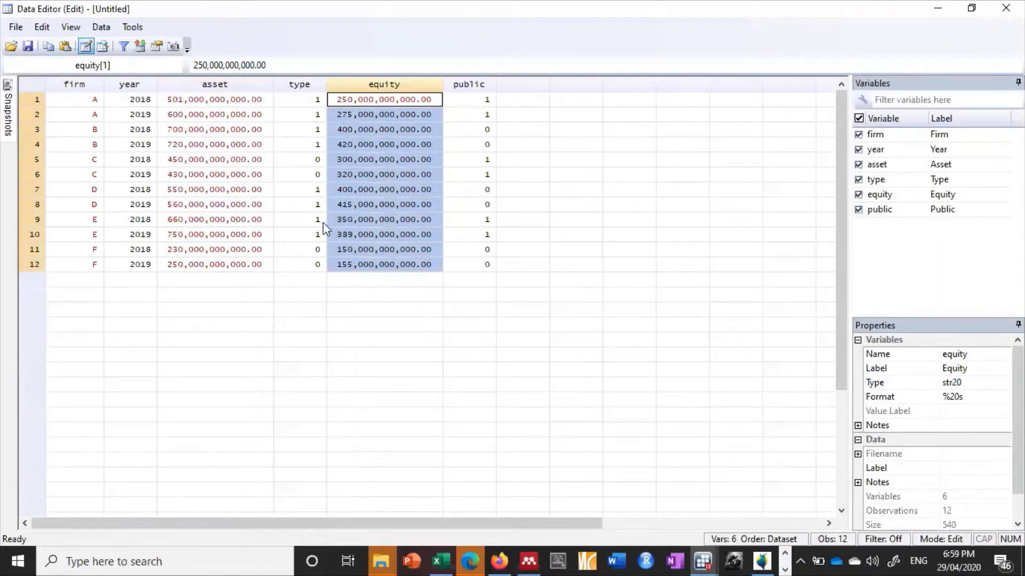
Step: Drop all six pasted variables, firm through public, from the dataset
left_click_drag(83, 86, 462, 104)
right_click(462, 104)
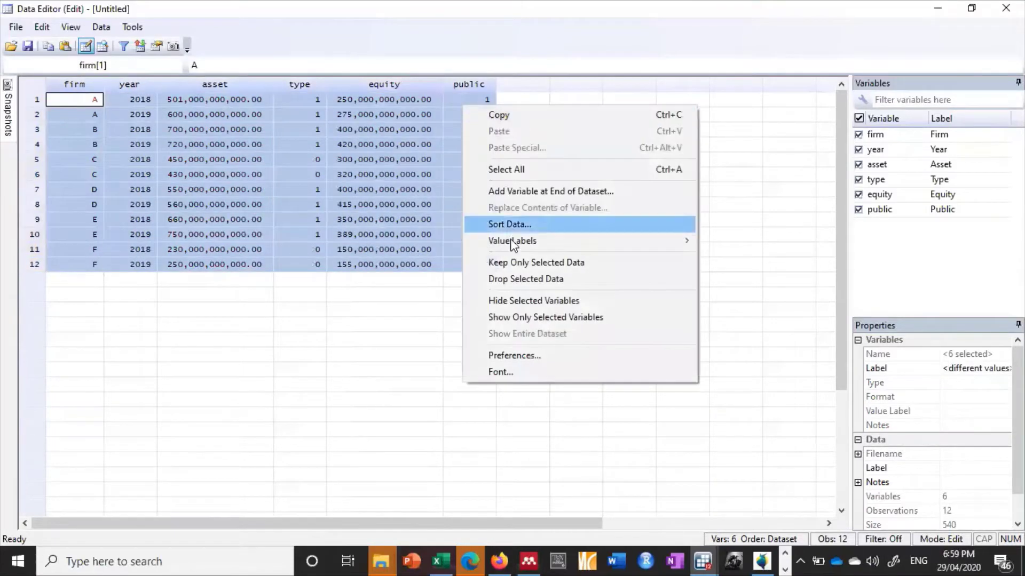
left_click(521, 279)
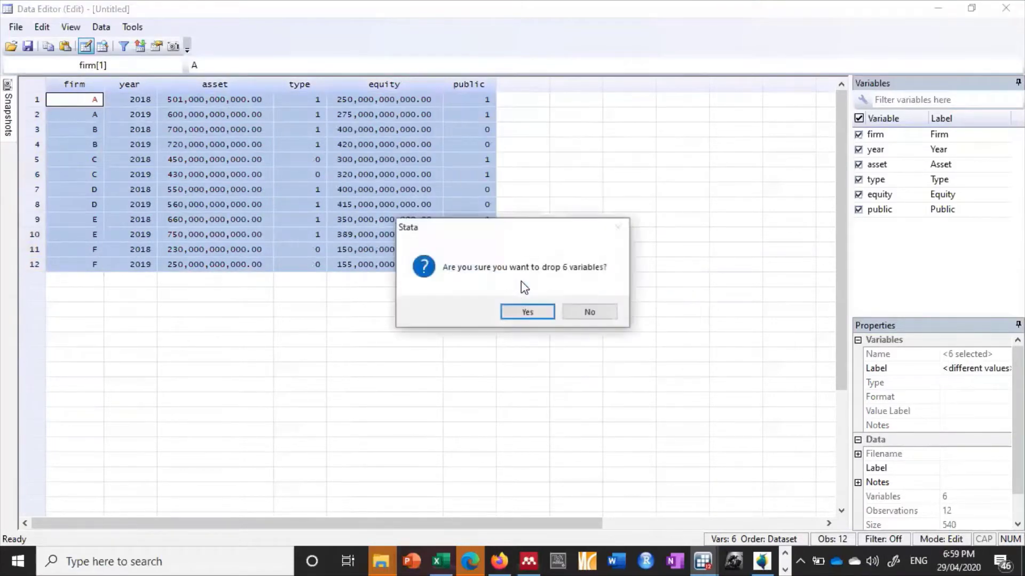
left_click(526, 312)
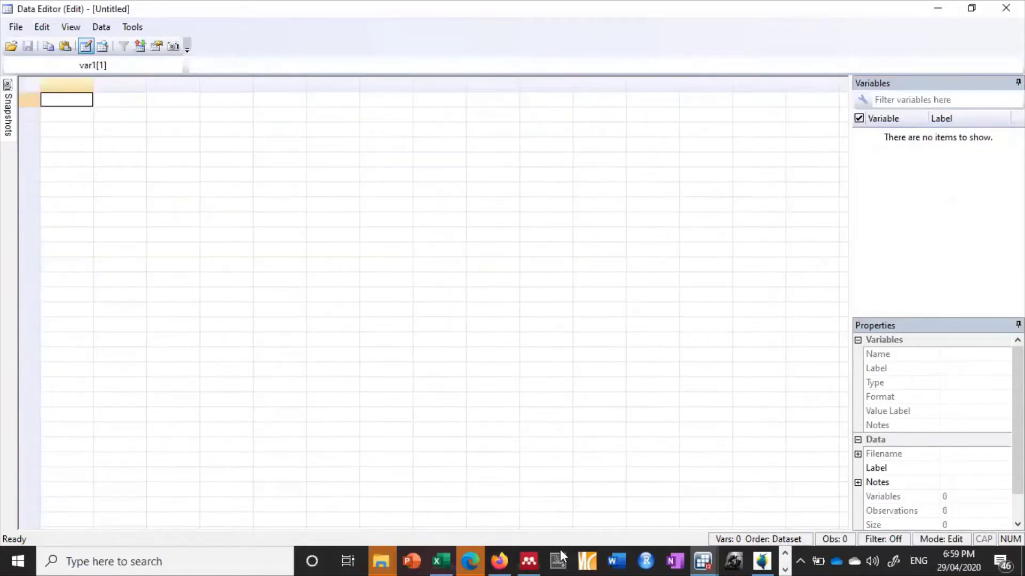
Step: Switch back to the Excel workbook and set the Asset values in C2:C13 to the General number format
left_click(441, 561)
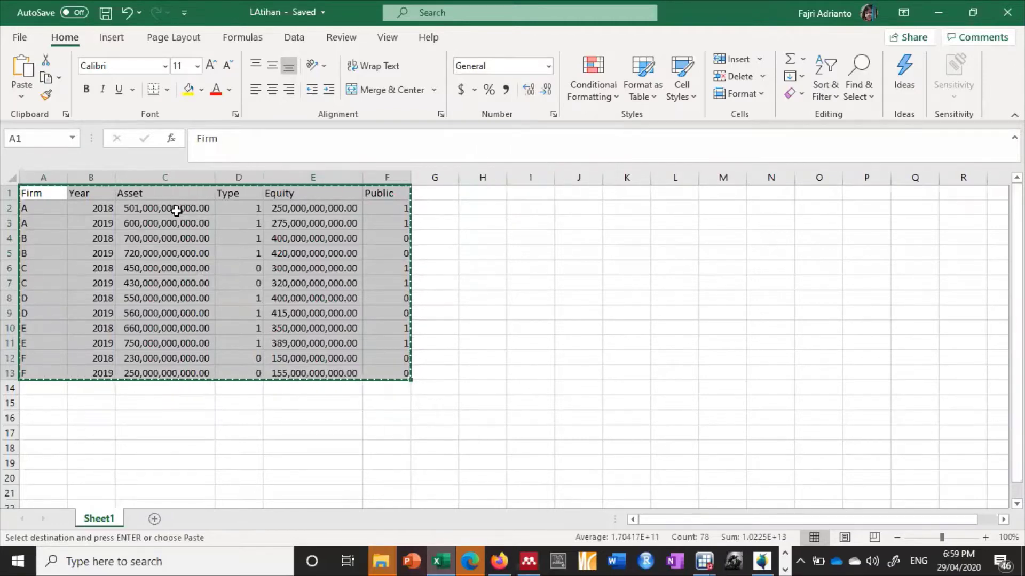
left_click_drag(177, 210, 181, 372)
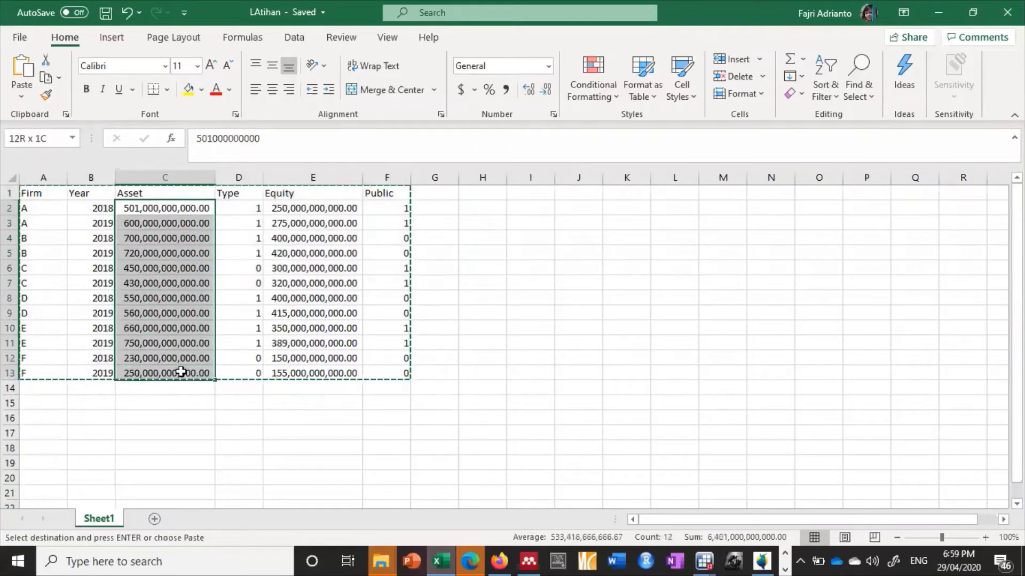
left_click(549, 66)
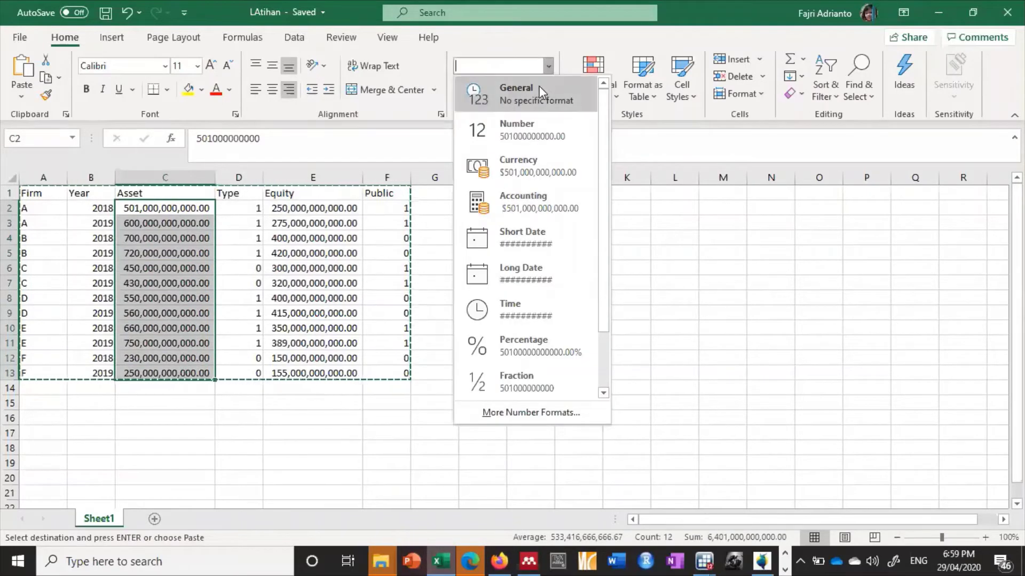
left_click(540, 87)
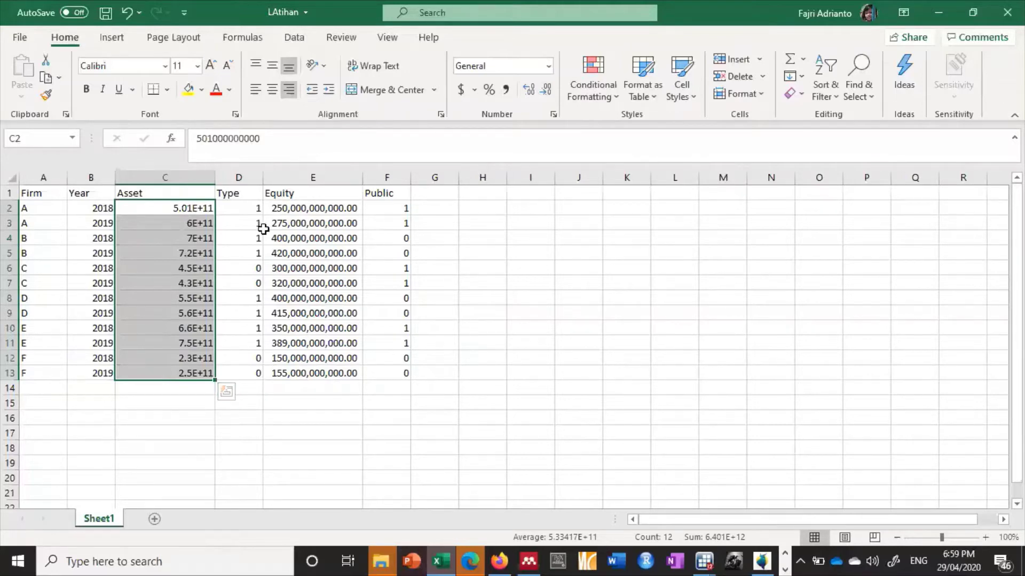
Step: Set the Equity values in E2:E13 to the General number format and save the workbook
left_click_drag(285, 210, 286, 373)
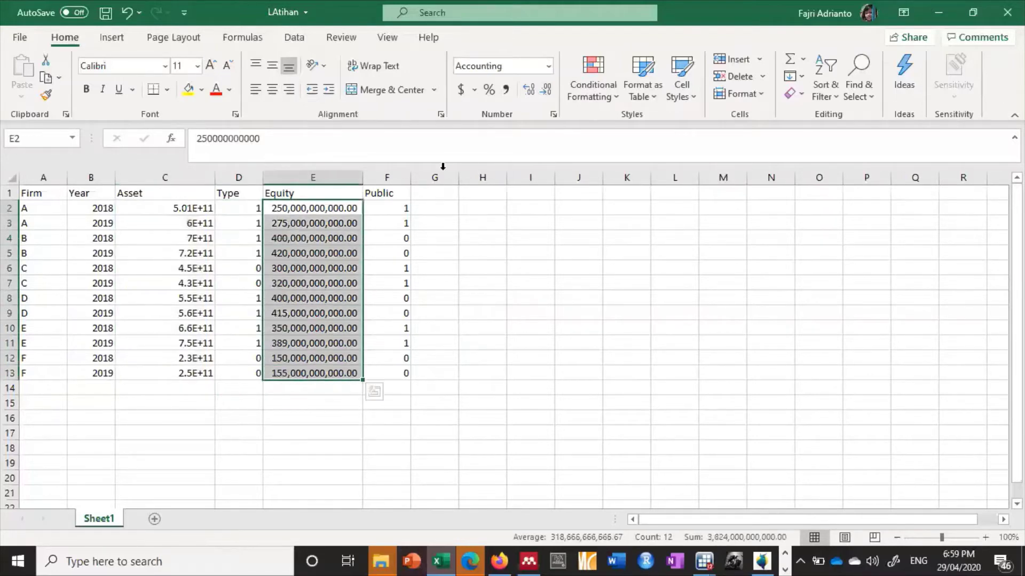
left_click(548, 66)
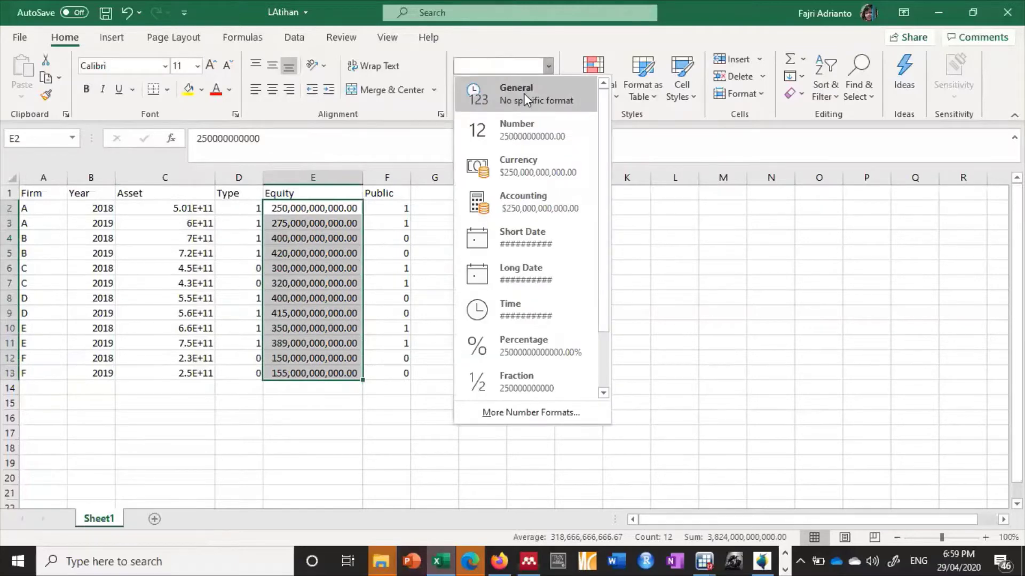
left_click(527, 101)
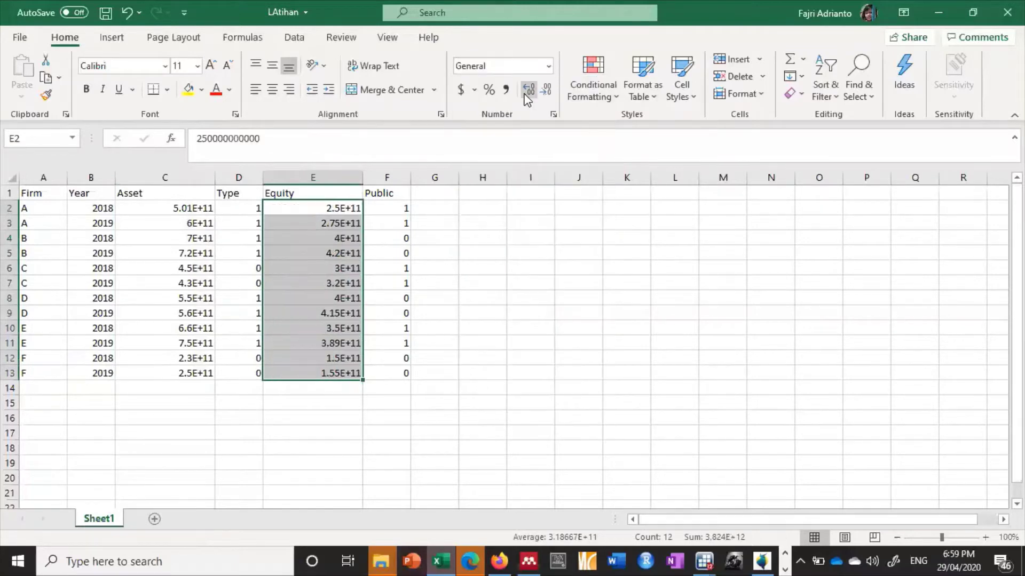
left_click(106, 16)
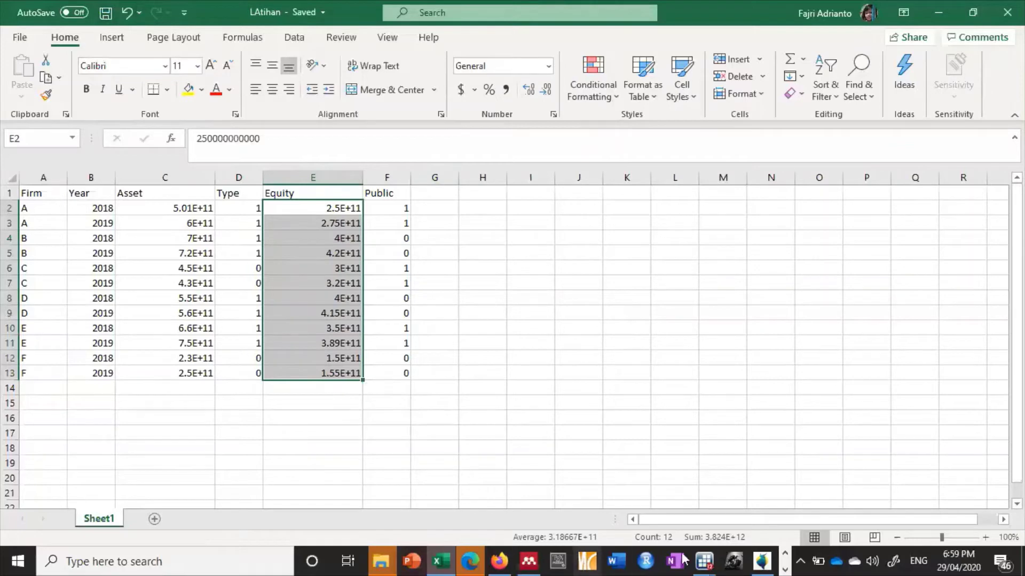
Step: Switch to Stata's main results window and start importing an Excel spreadsheet
left_click(704, 560)
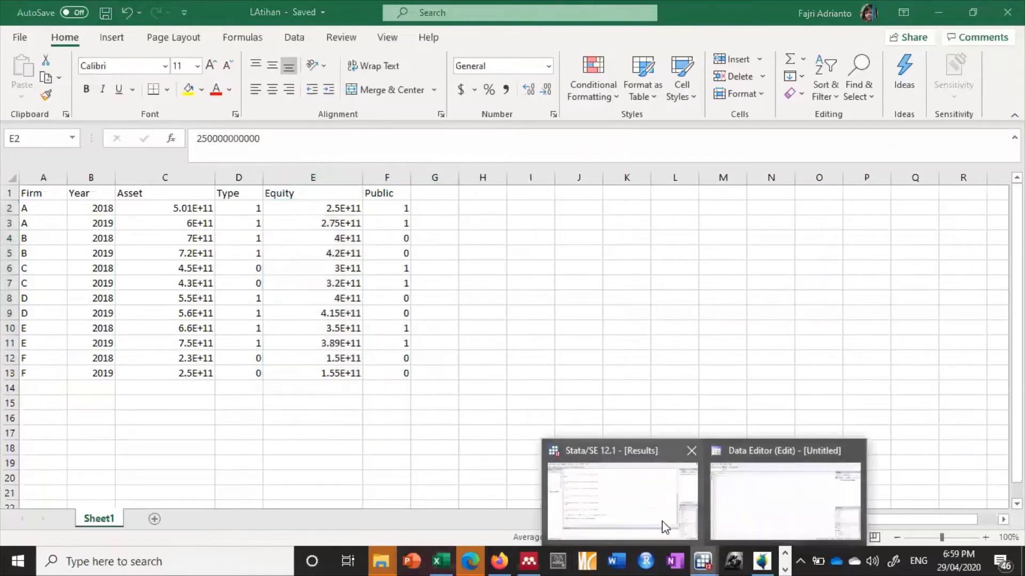
left_click(665, 528)
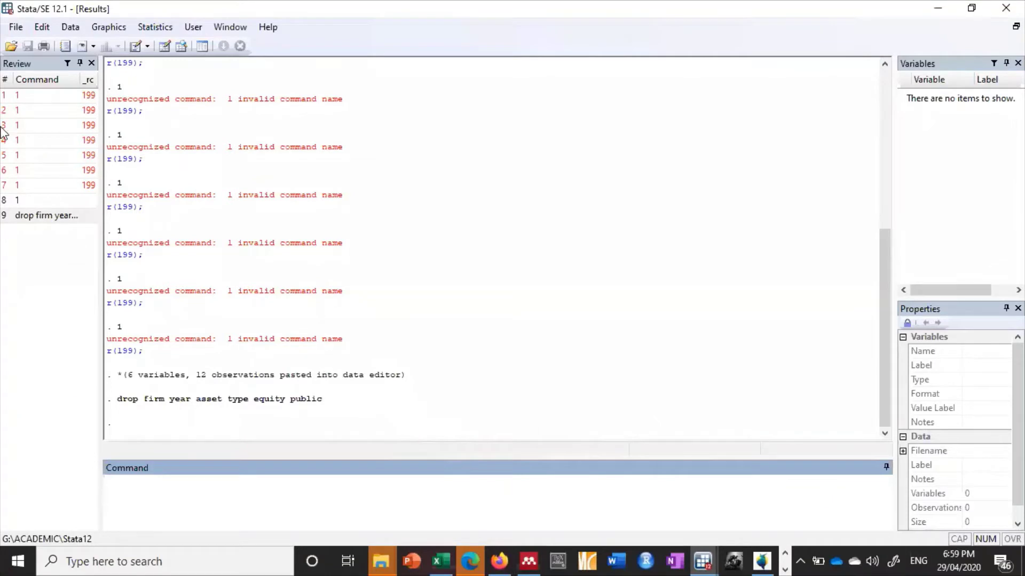
left_click(17, 27)
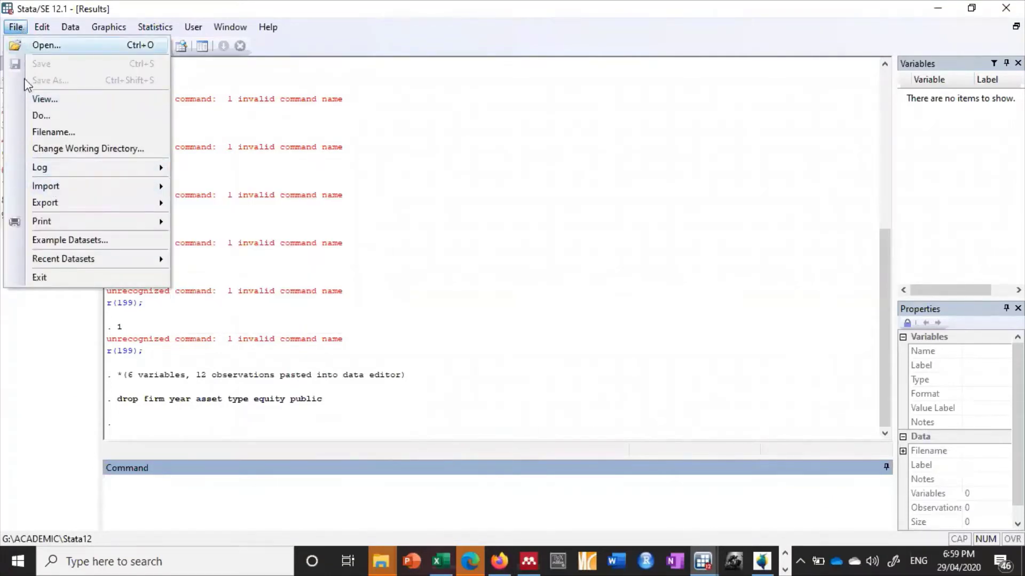
mouse_move(59, 186)
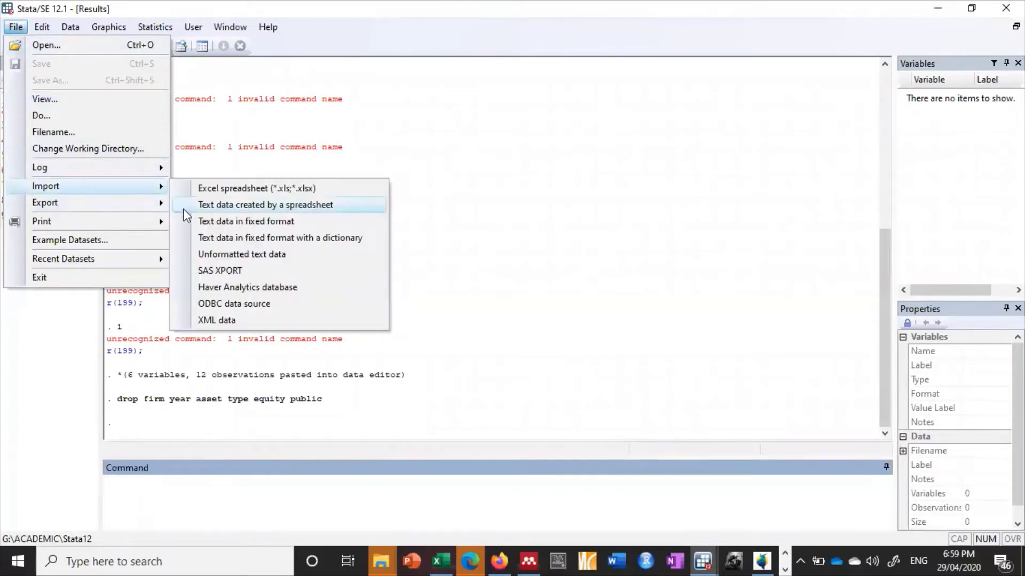
left_click(215, 189)
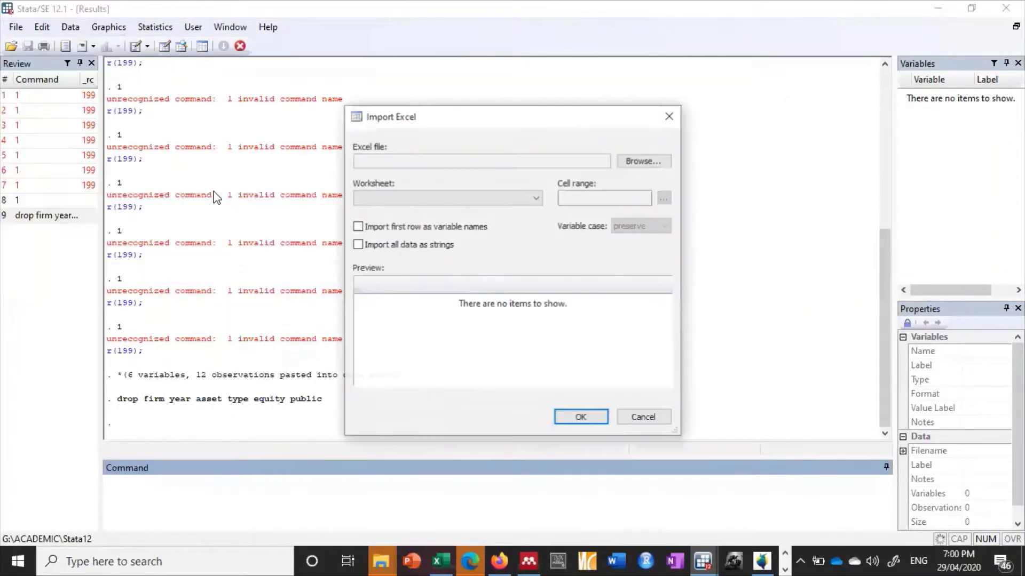
Step: Choose the LAtihan workbook from the Desktop as the Excel file to import
left_click(646, 163)
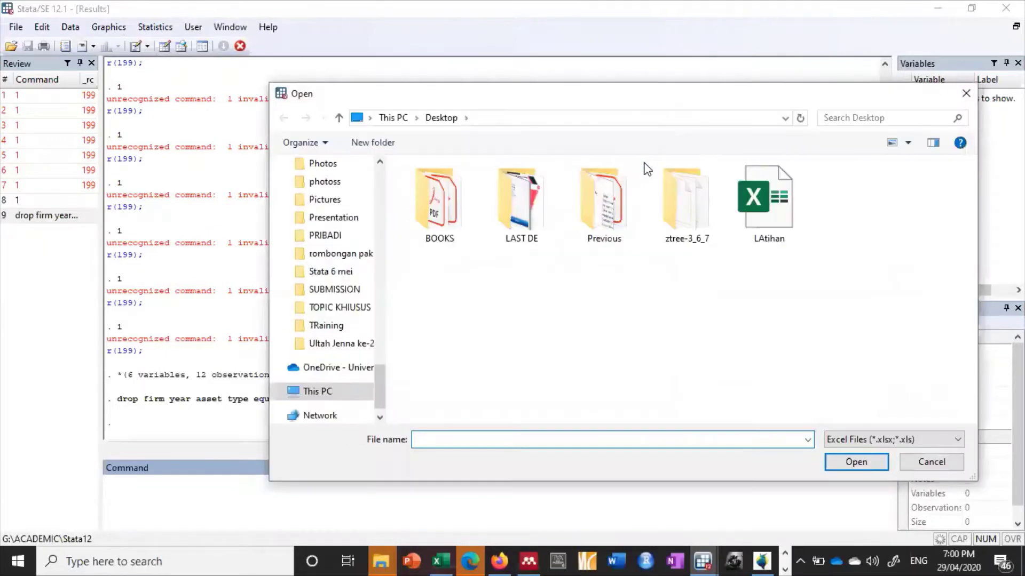
double_click(773, 222)
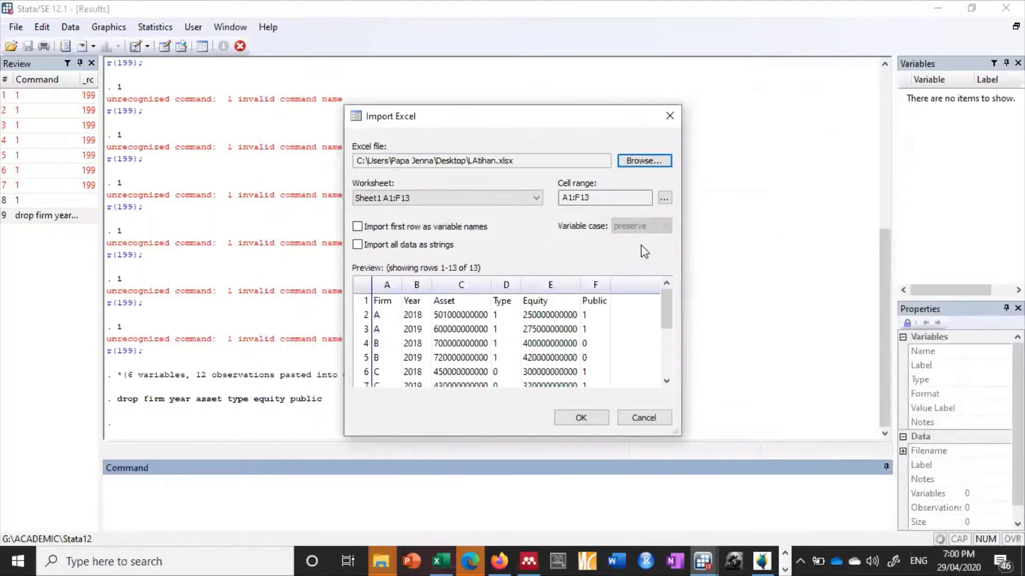
left_click(643, 162)
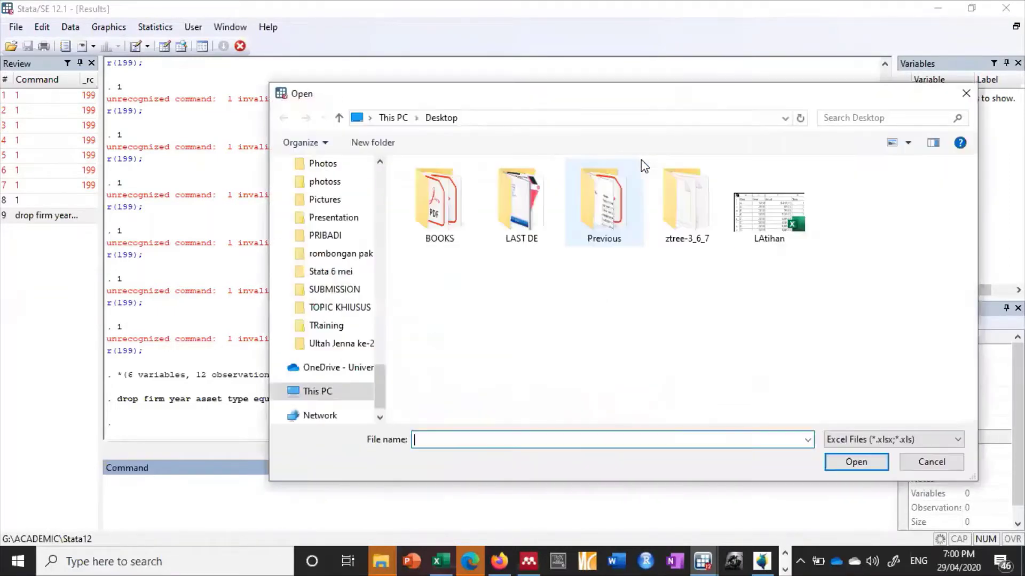
double_click(786, 214)
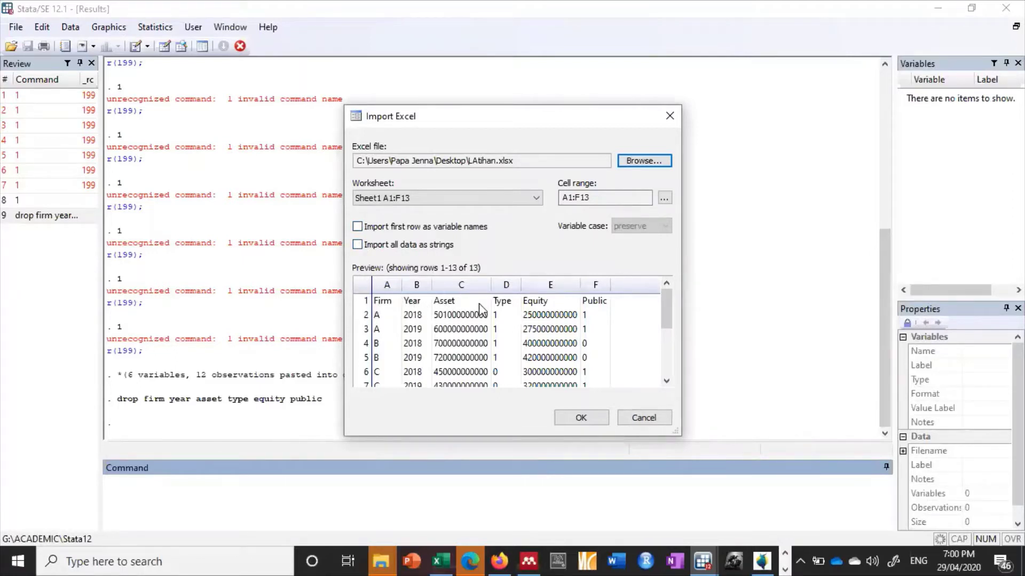
Step: Import Sheet1 with the first row as variable names and open the imported data in the editable Data Editor
left_click(358, 227)
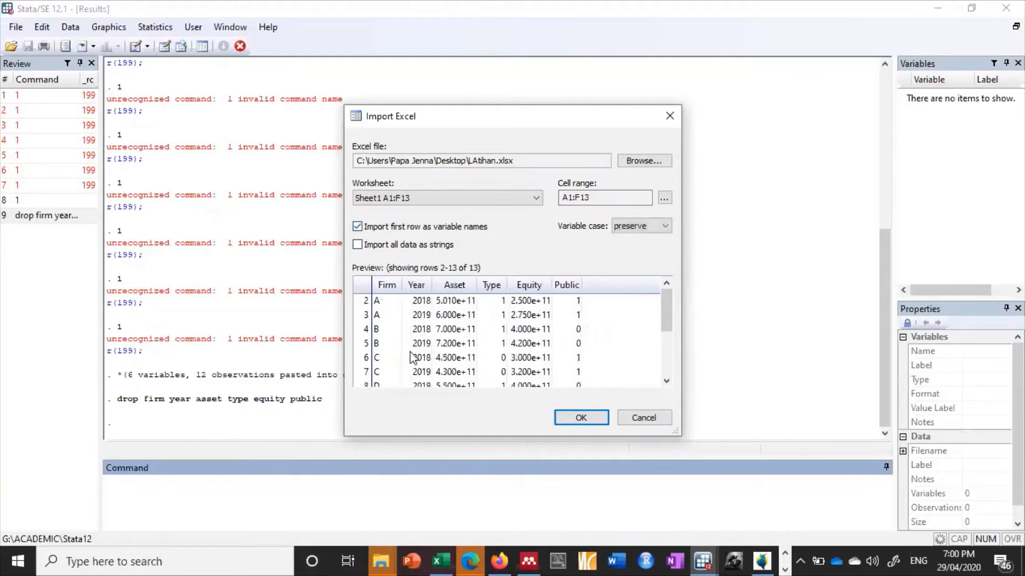
left_click(581, 418)
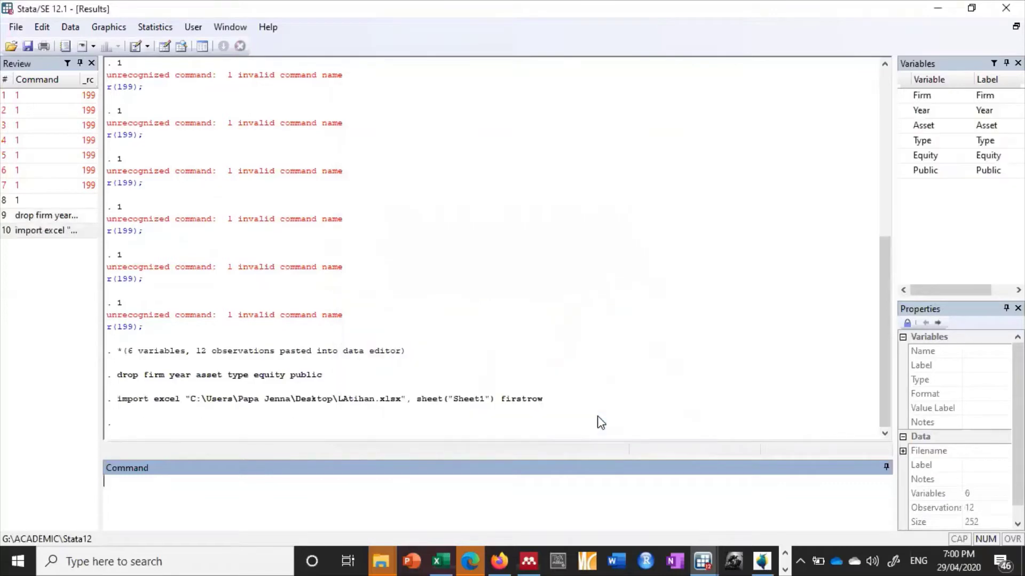
left_click(164, 47)
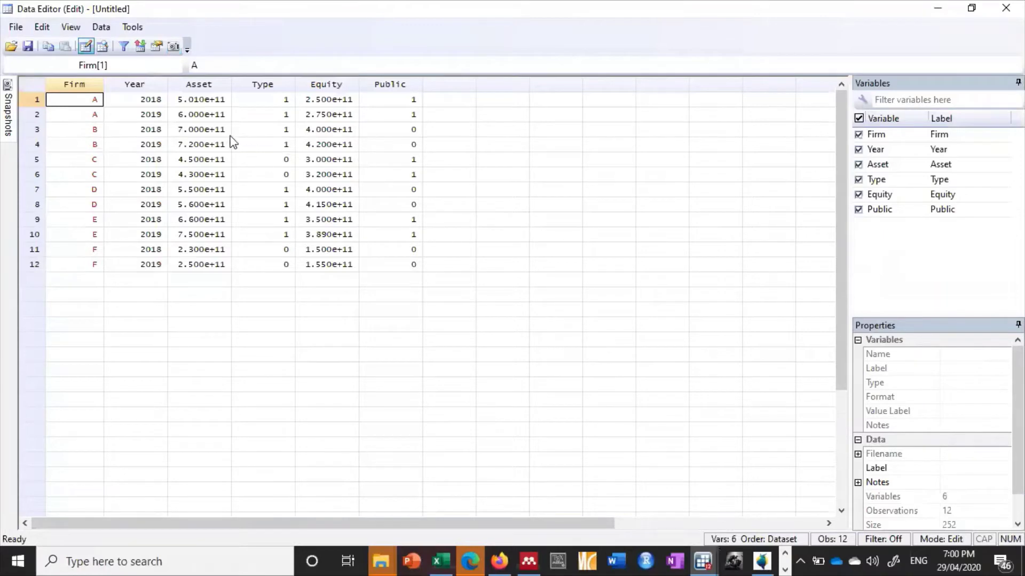
Step: Drop all six imported variables, Firm through Public, from the dataset
left_click_drag(83, 86, 415, 101)
right_click(368, 127)
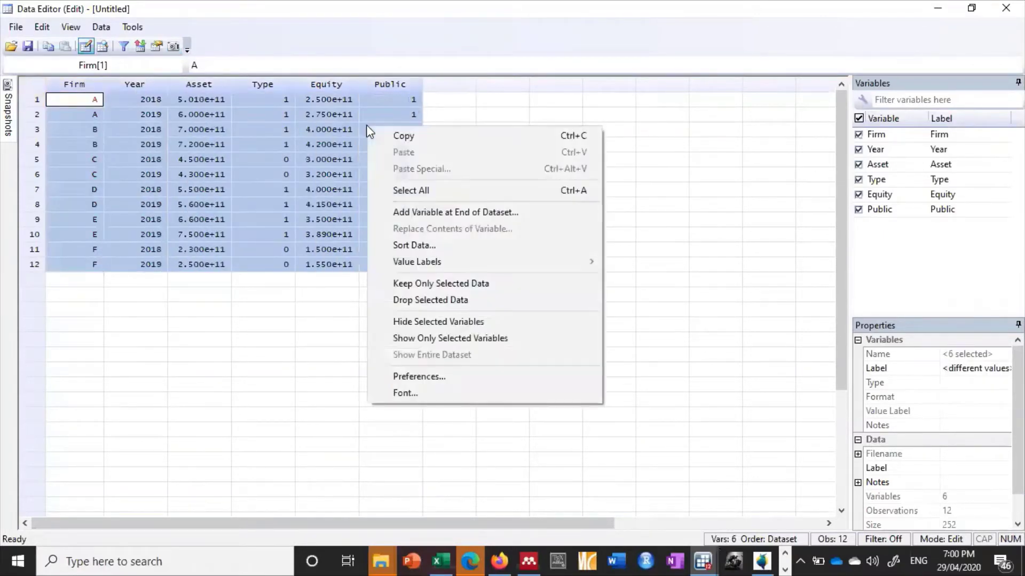
left_click(416, 301)
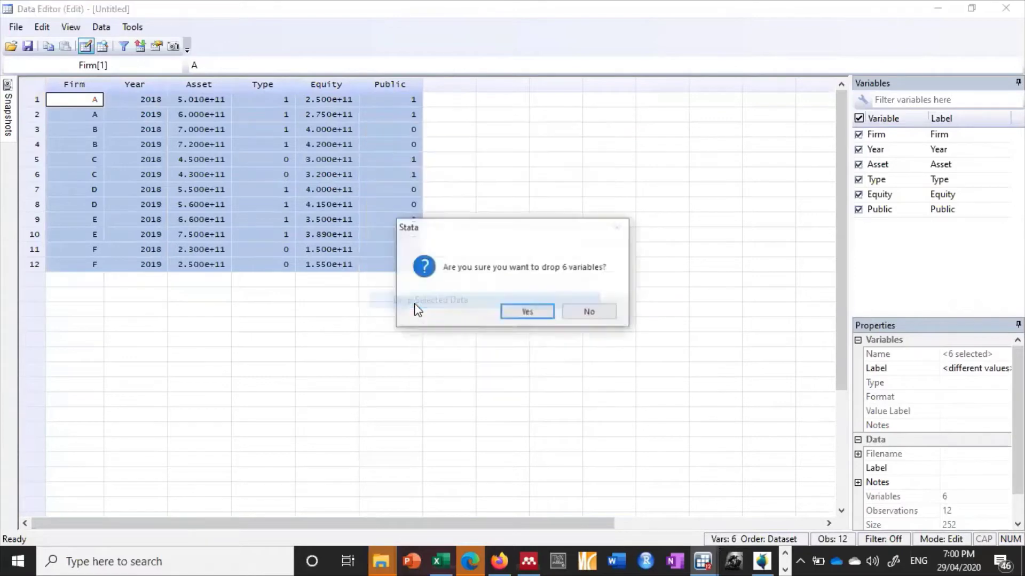
left_click(528, 312)
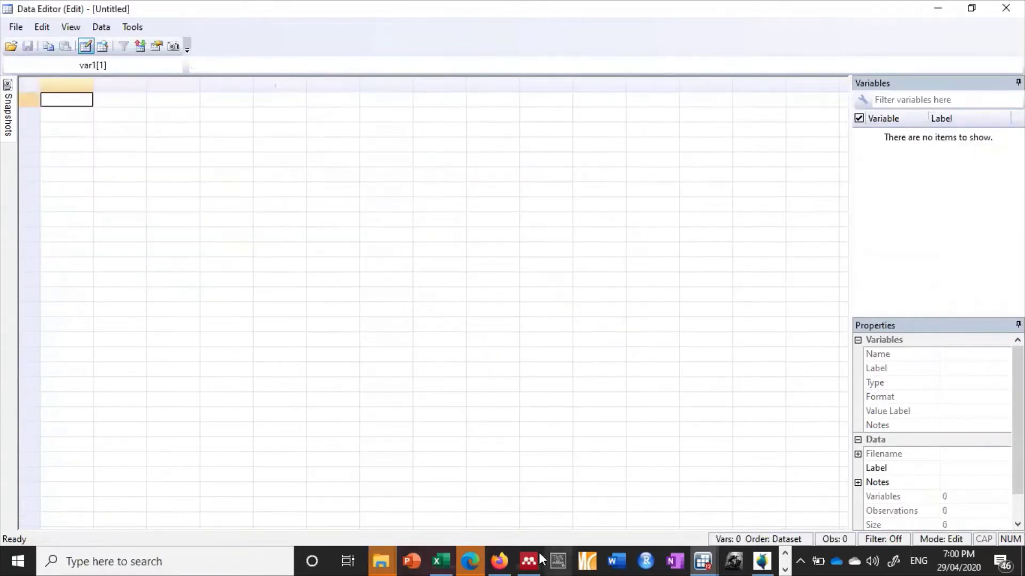
Step: Switch to the LAtihan workbook in Excel and copy the whole data table A1:F13, headers included
left_click(448, 560)
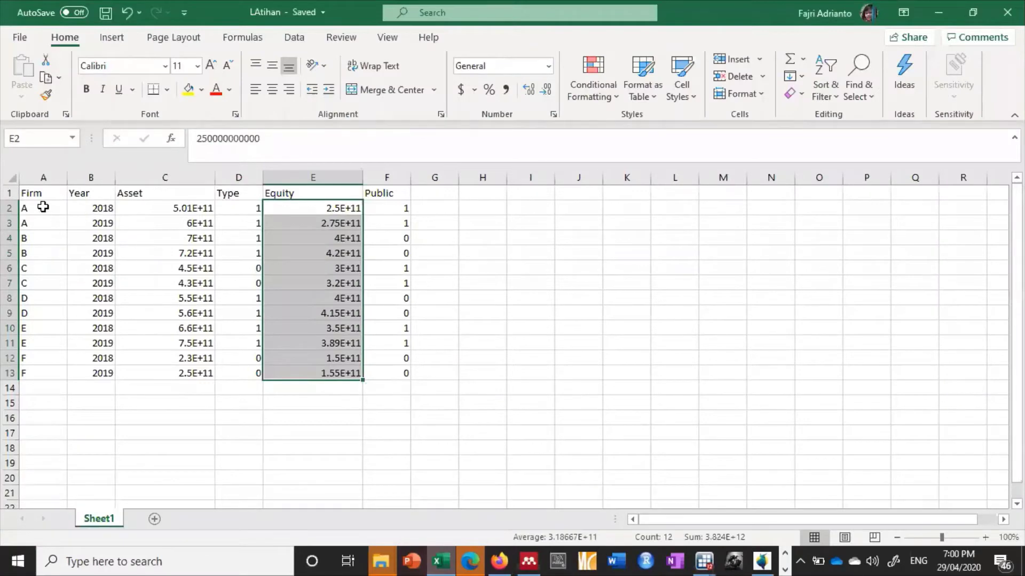
mouse_move(27, 190)
left_mouse_down()
mouse_move(302, 253)
mouse_move(380, 339)
mouse_move(394, 380)
mouse_move(69, 343)
mouse_move(27, 248)
mouse_move(34, 199)
left_mouse_up()
key("ctrl+q")
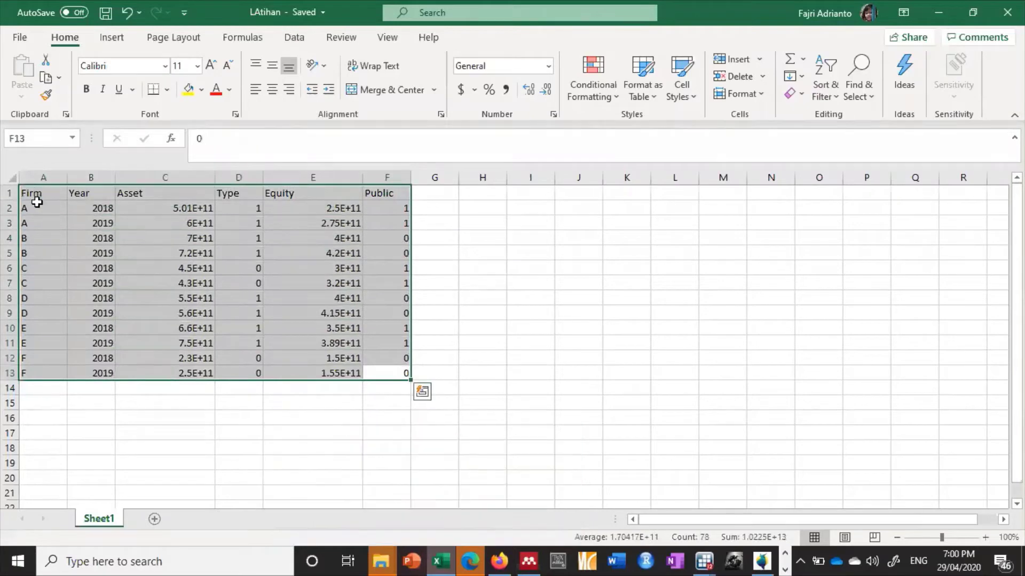
key("ctrl+c")
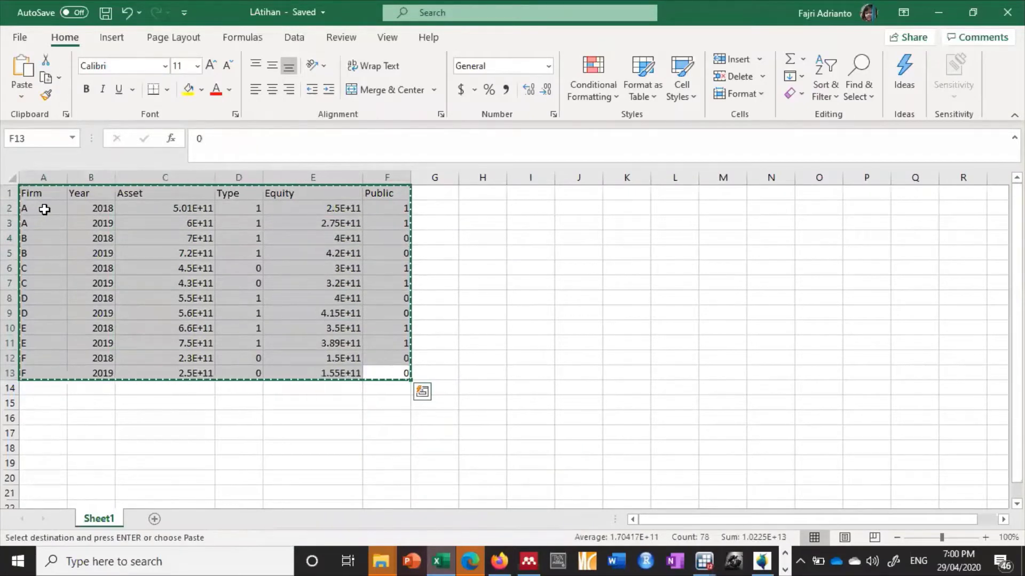
Step: Switch to Stata's Data Editor and paste the copied table at the first cell, treating the first row as variable names
mouse_move(702, 560)
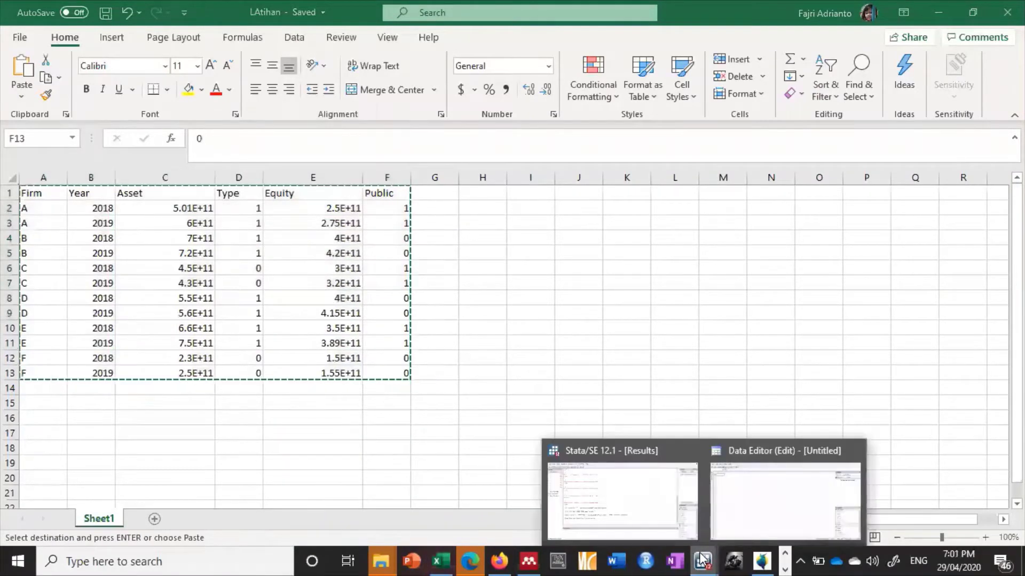
left_click(788, 496)
right_click(75, 103)
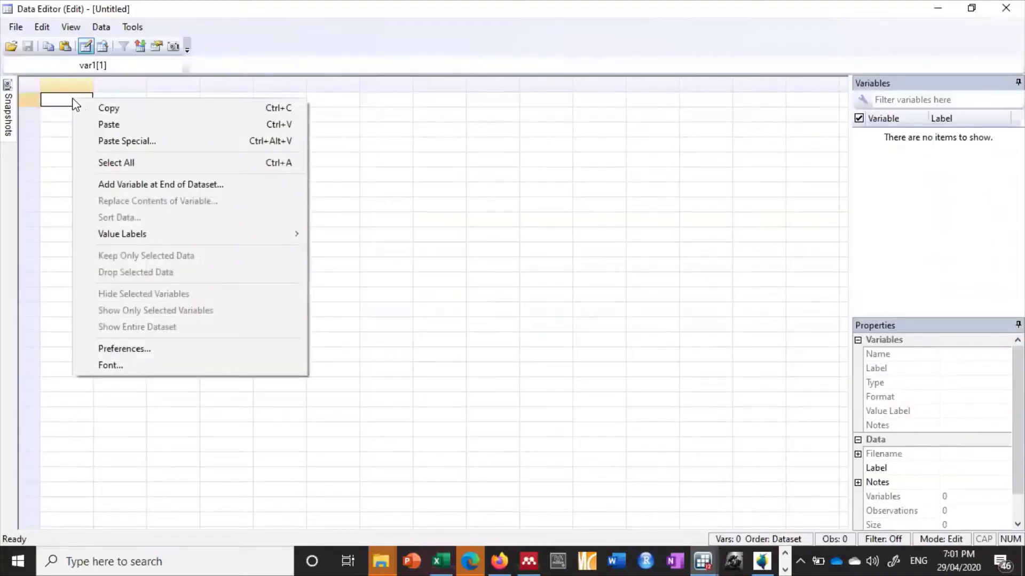
left_click(92, 124)
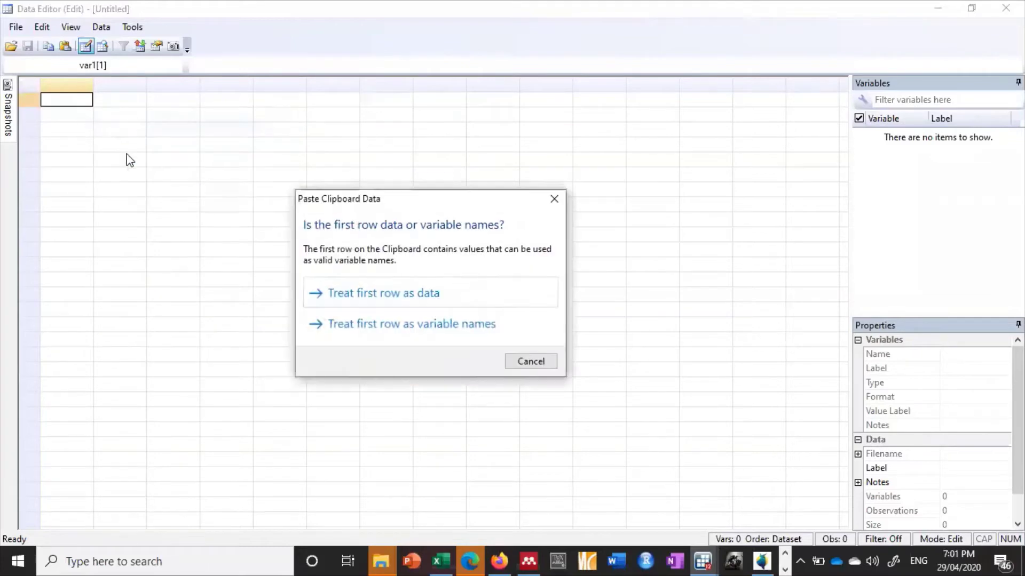
left_click(384, 331)
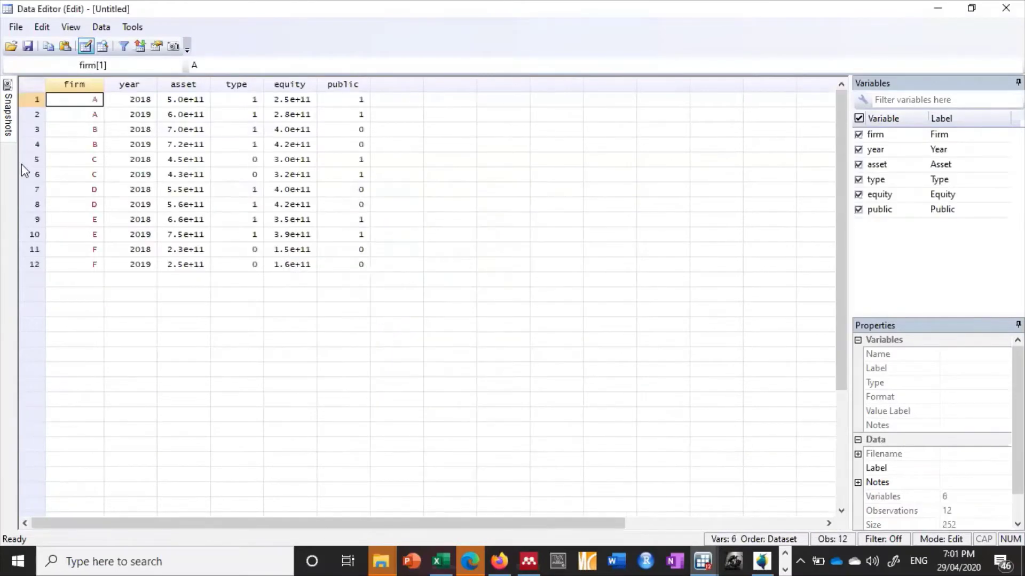
Step: Check the full stored values of several asset observations, and compare them with the Asset cells in the Excel workbook
left_click(178, 104)
left_click(183, 144)
left_click(180, 220)
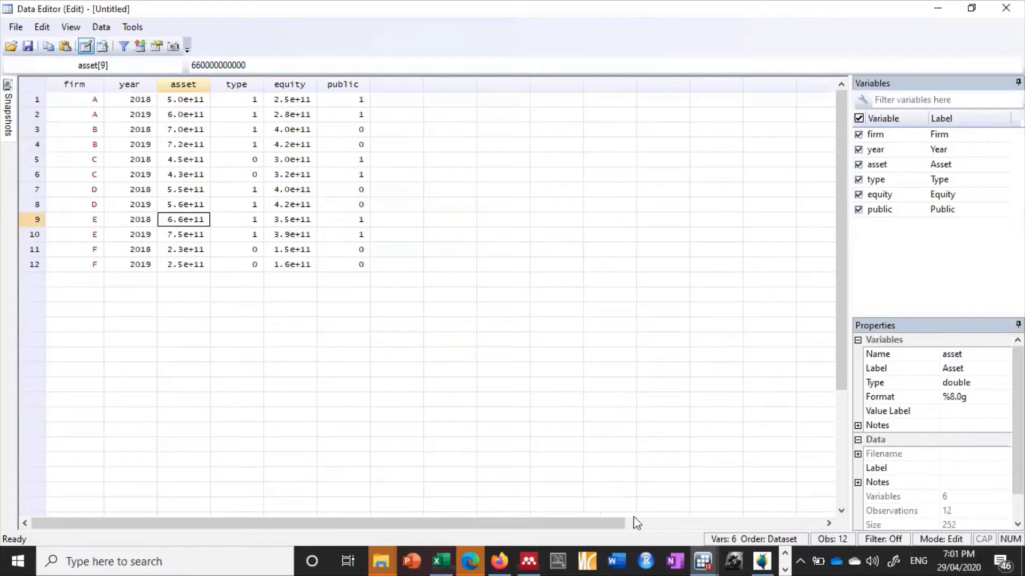
left_click(441, 560)
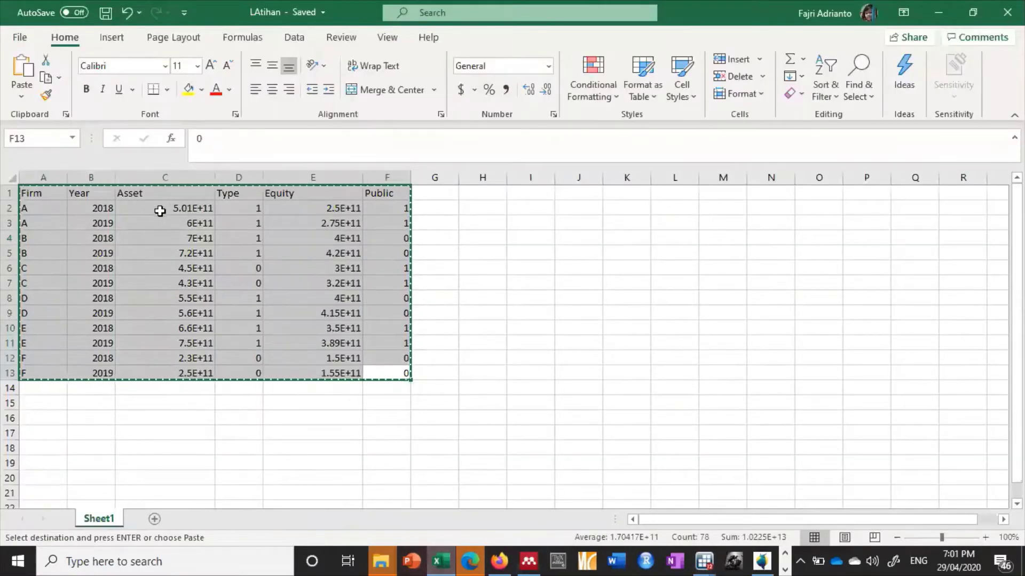
left_click(160, 211)
left_click(158, 280)
left_click(165, 223)
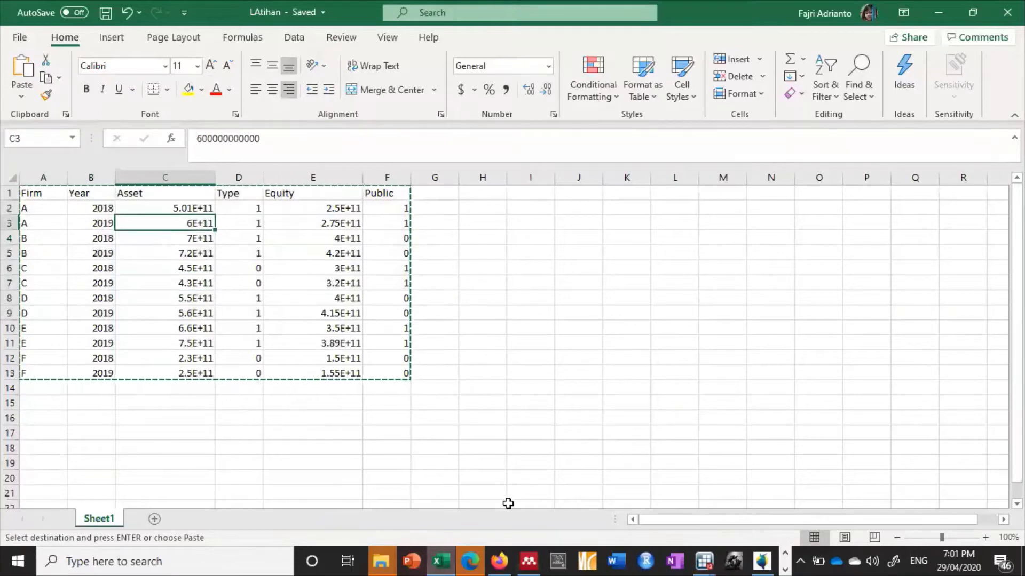
Step: Return to Stata's Data Editor and enter 10, 100 and 1000 in rows 1 to 3 of a new column after public
left_click(703, 561)
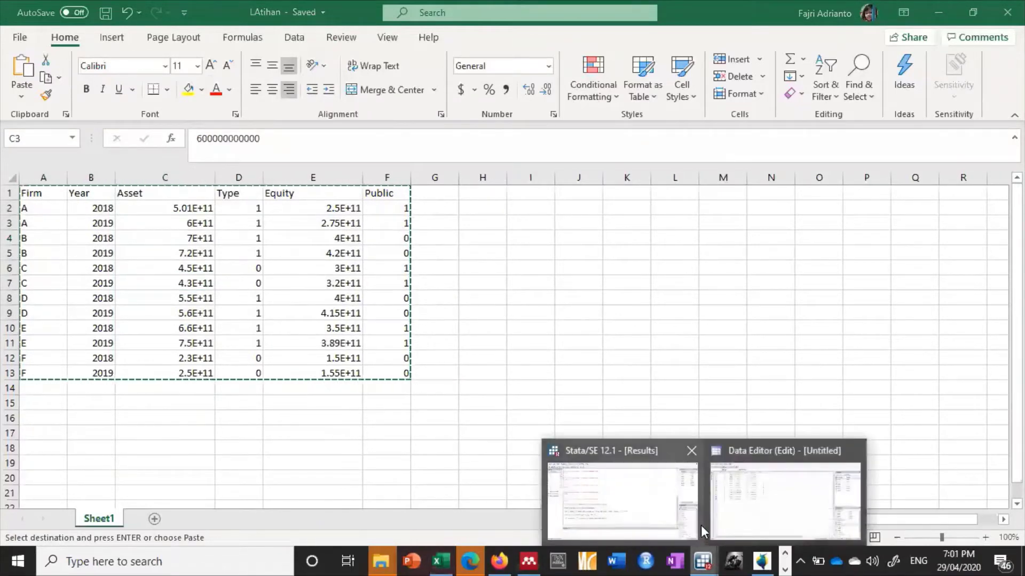
left_click(720, 511)
left_click(404, 102)
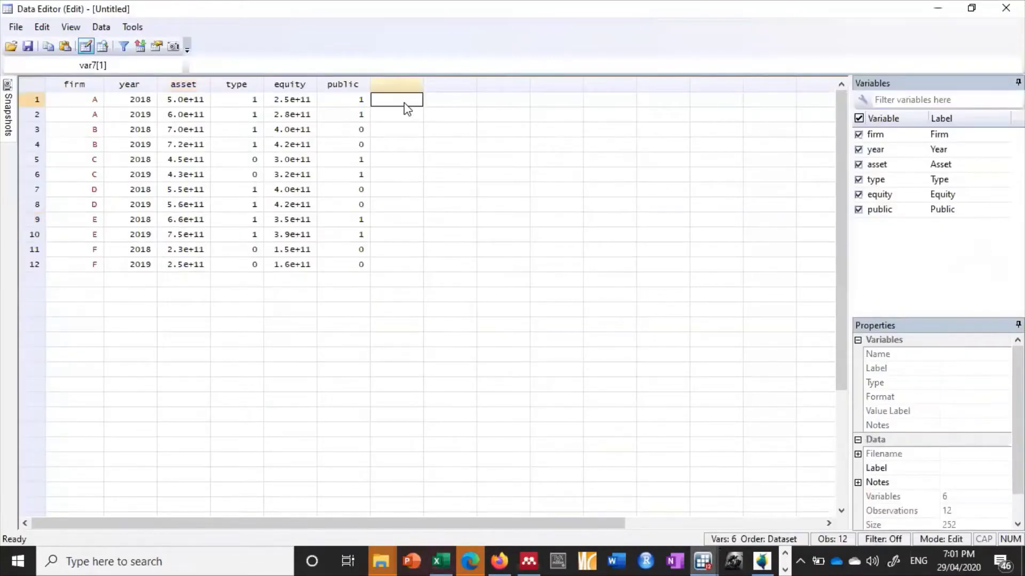
type("10")
key("Return")
type("100")
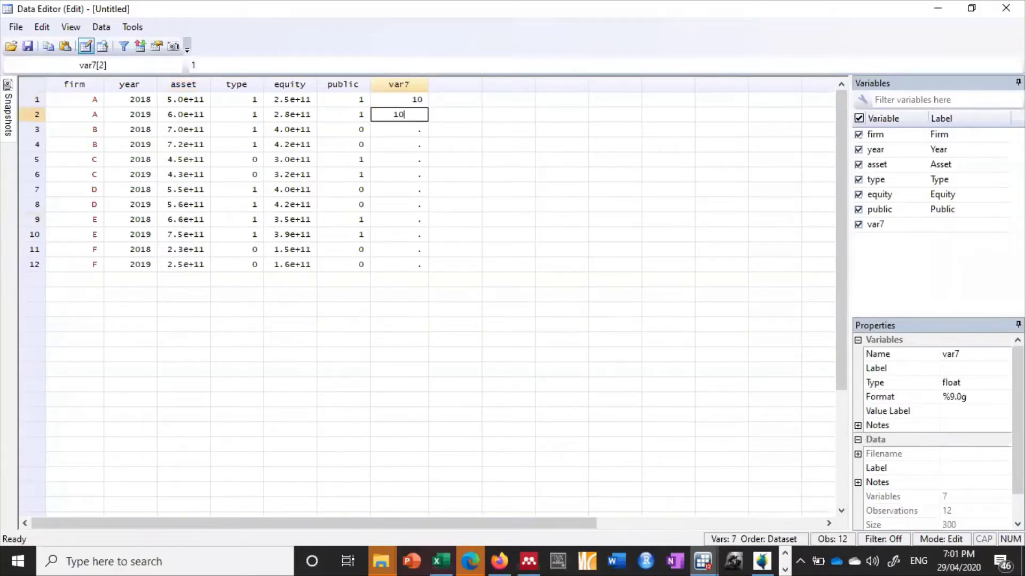
key("Return")
type("1000")
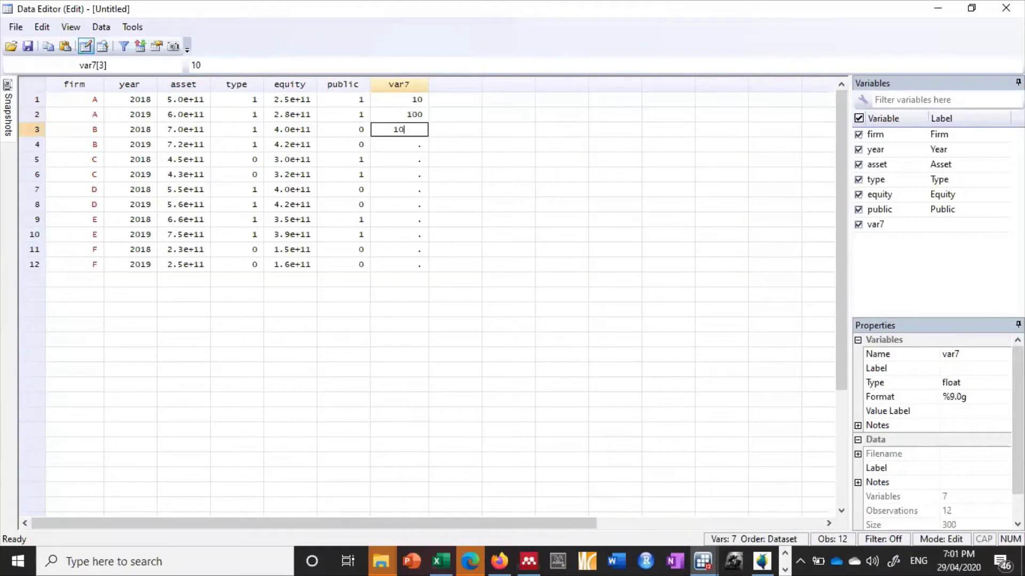
key("Return")
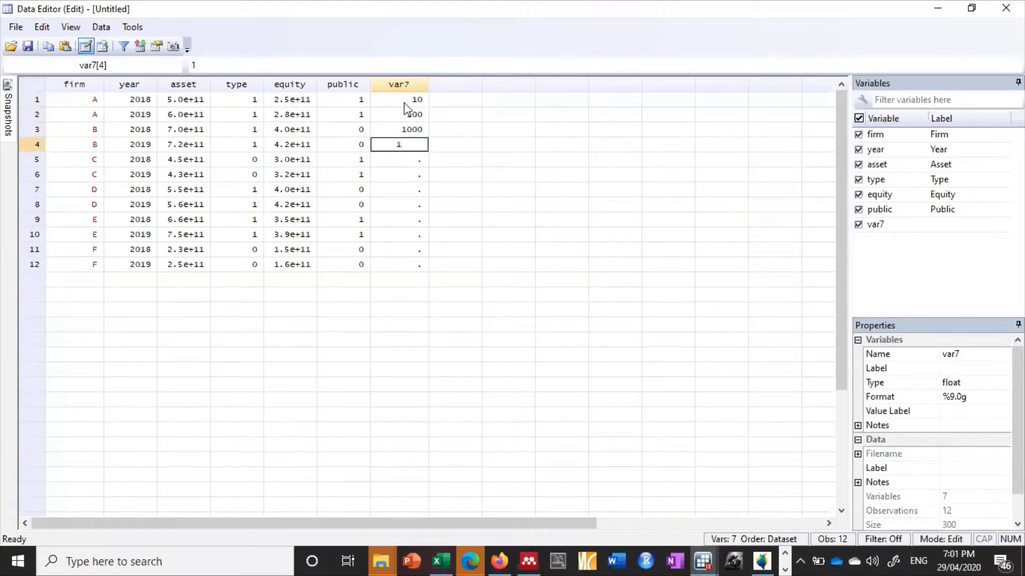
Step: Enter 10000, 100000, 1000000 and 10000000 in rows 4 to 7 of the trial column and inspect the row 7 entry
type("10000")
key("Return")
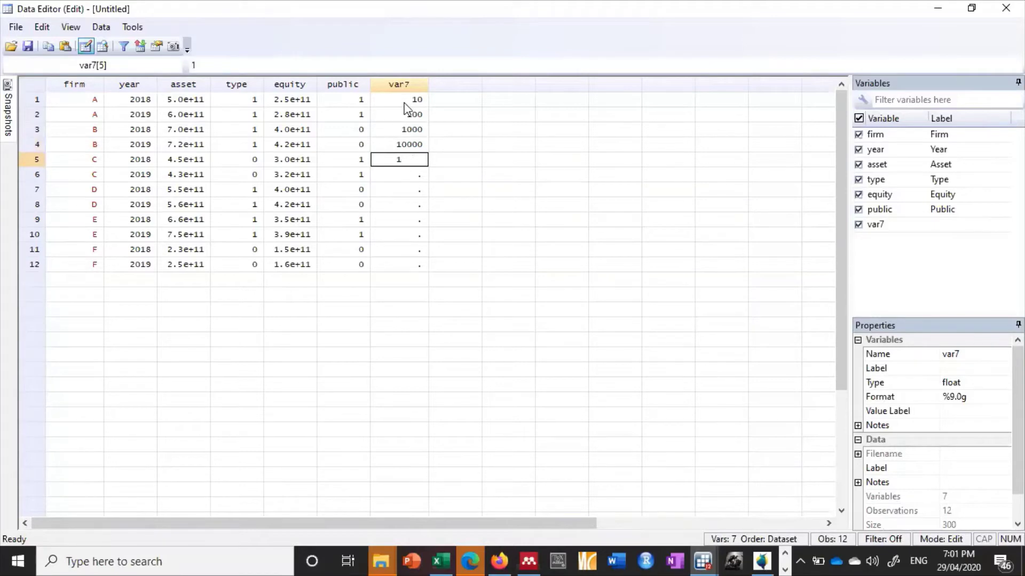
type("100000")
key("Return")
type("1000000")
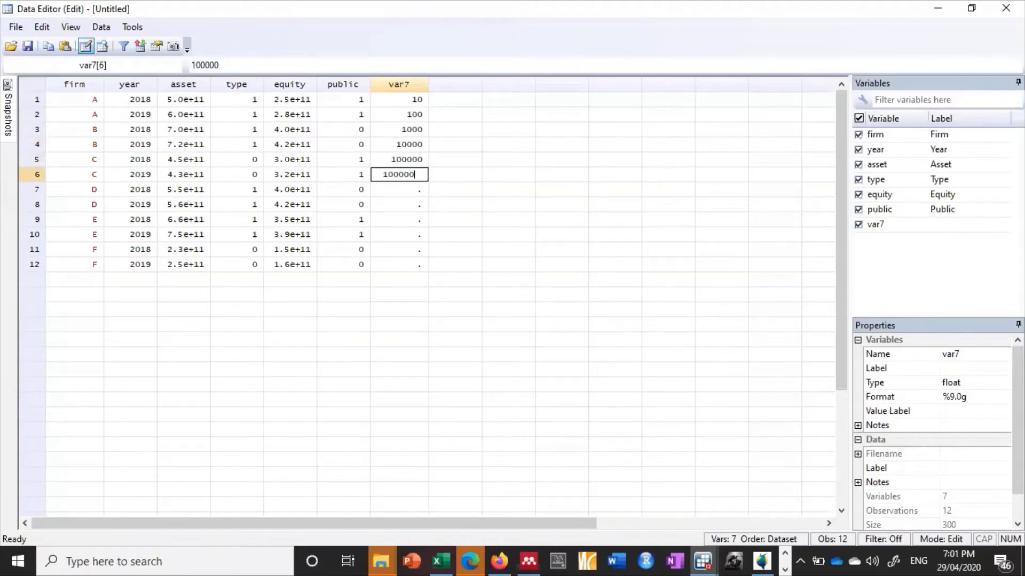
key("Return")
type("100")
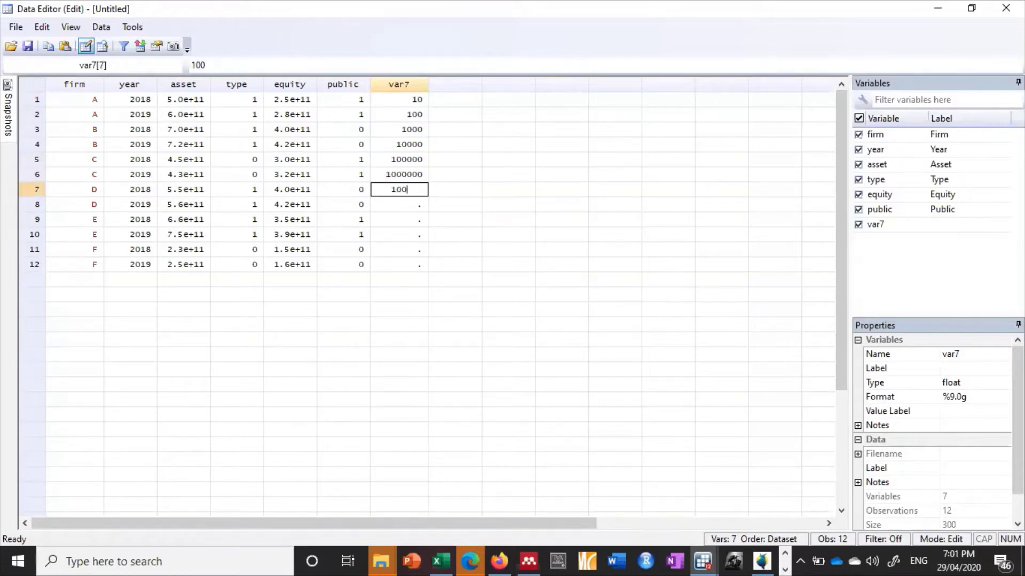
type("00000")
key("Return")
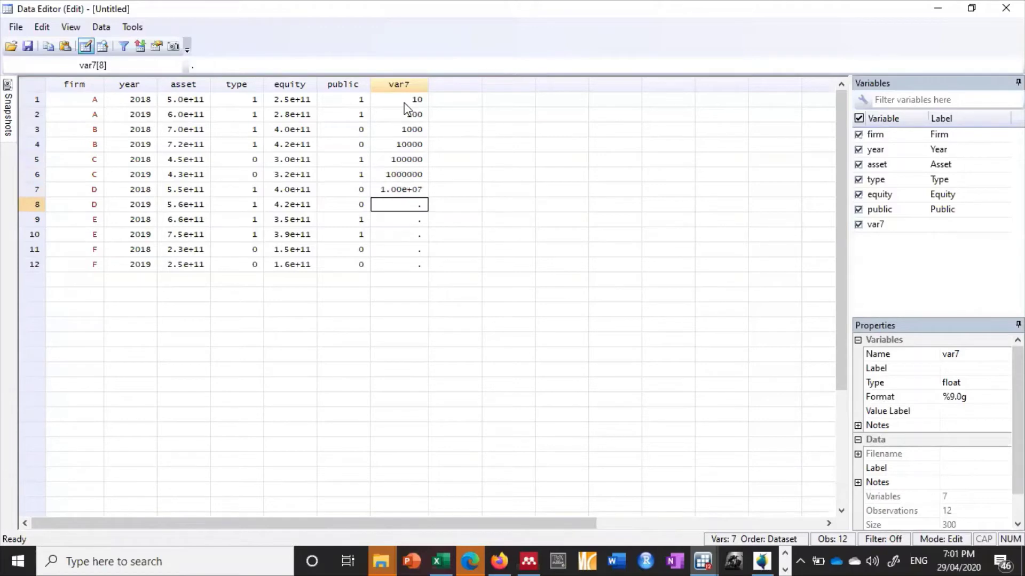
left_click(411, 192)
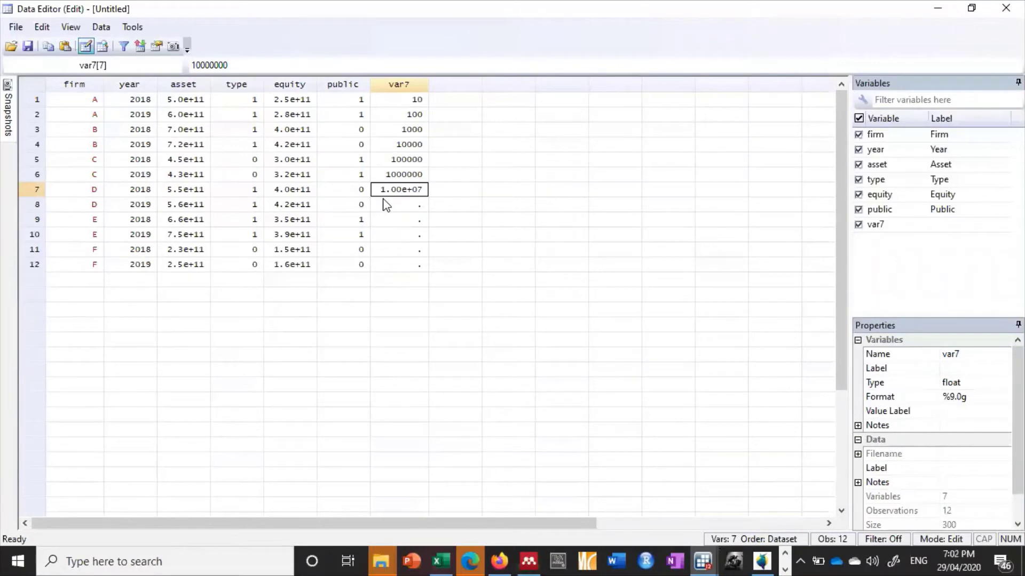
Step: Drop the trial variable var7 from the dataset
left_click(408, 85)
right_click(409, 86)
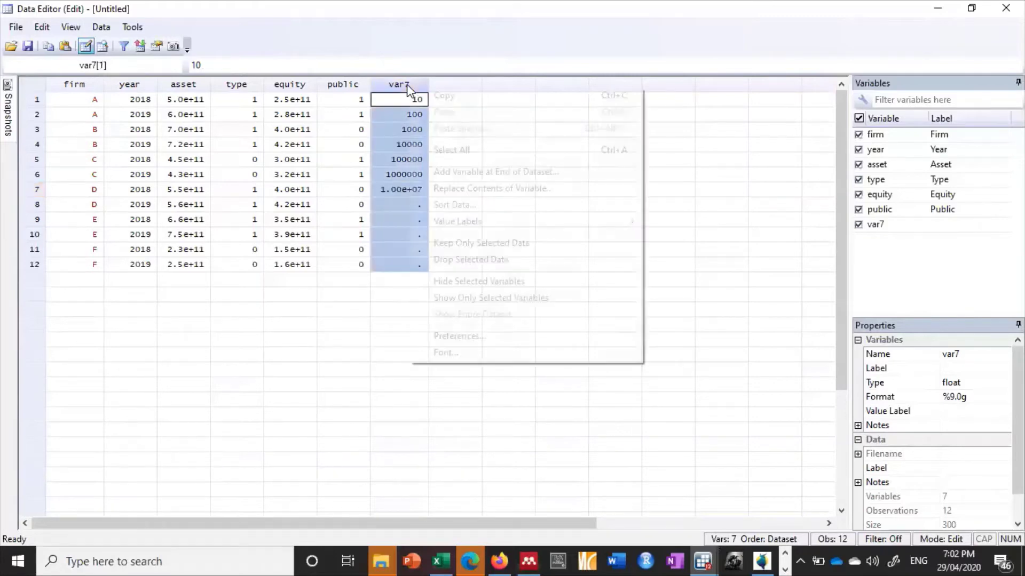
left_click(463, 266)
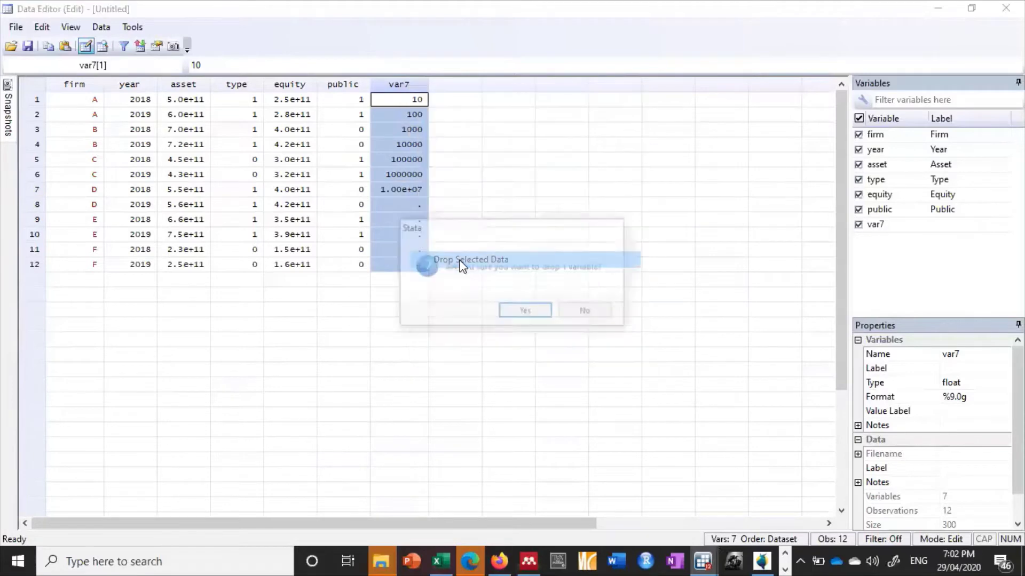
left_click(511, 309)
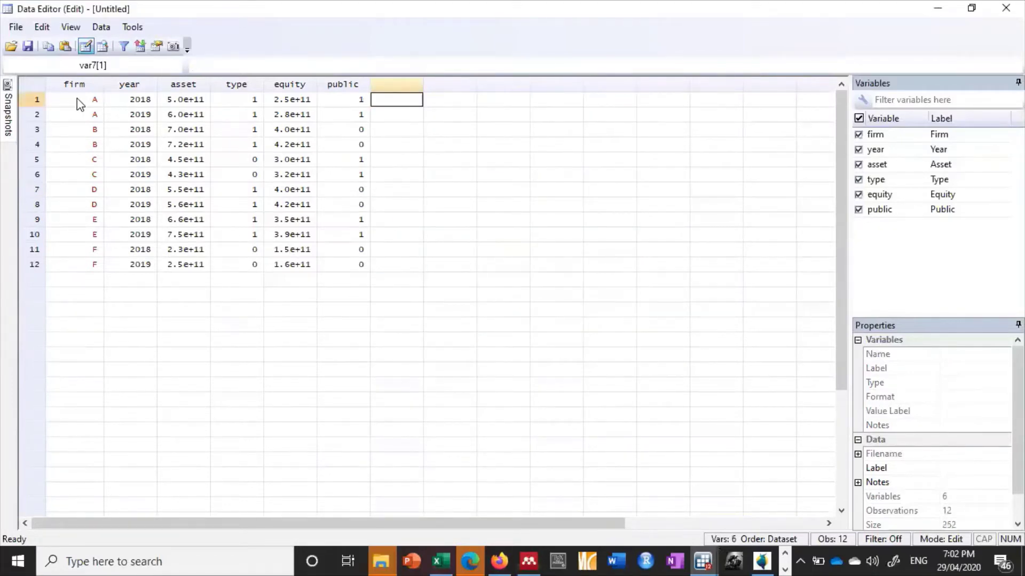
Step: Inspect entries of the public and firm variables, and return to Stata's main Results window
left_click(352, 104)
left_click(350, 158)
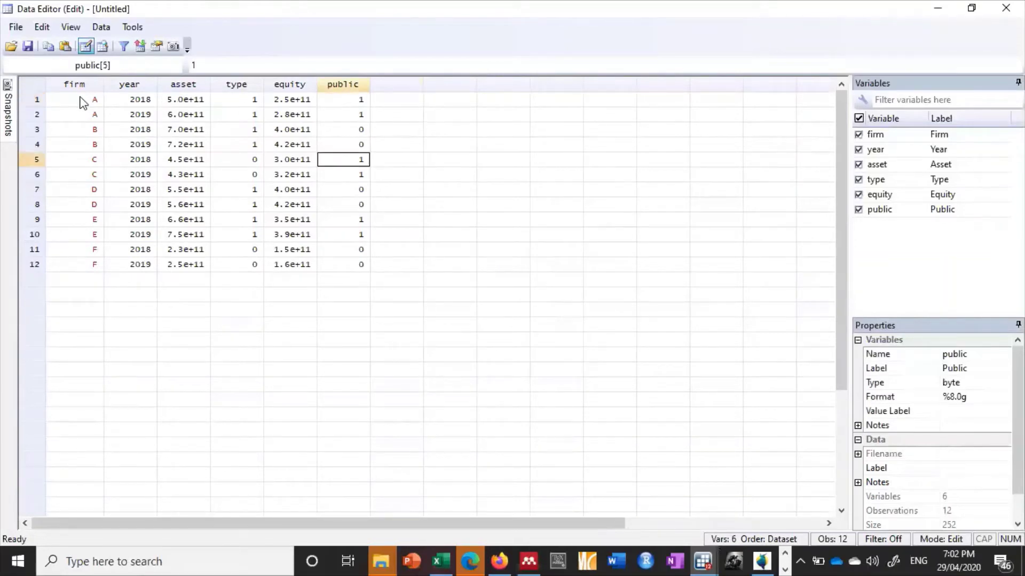
left_click(79, 99)
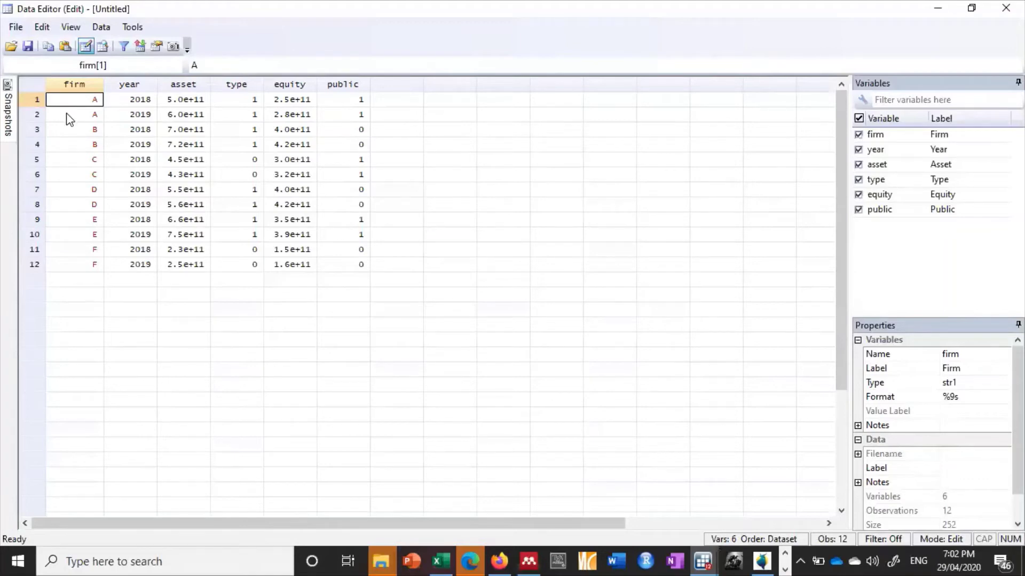
left_click(66, 114)
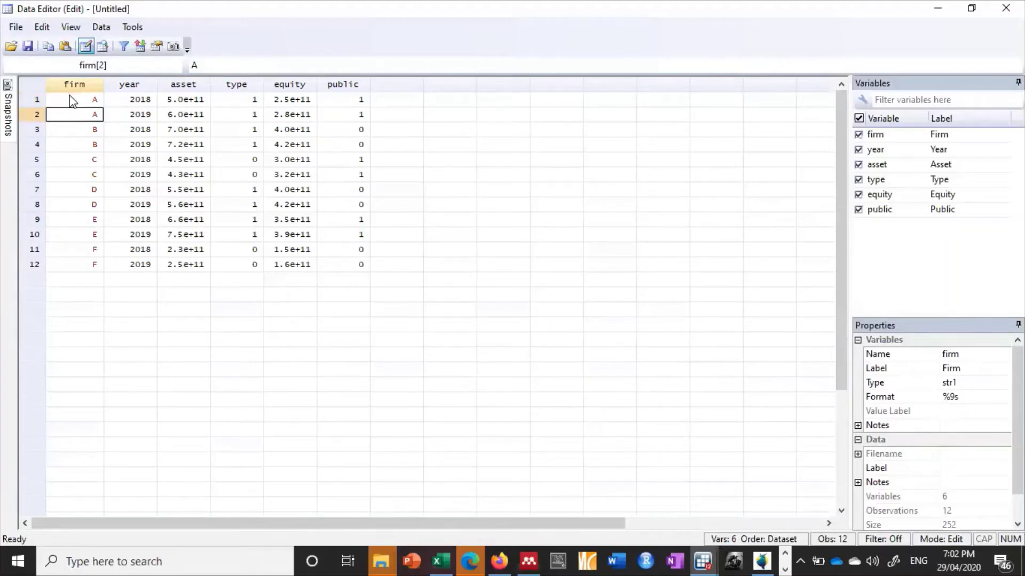
left_click(73, 100)
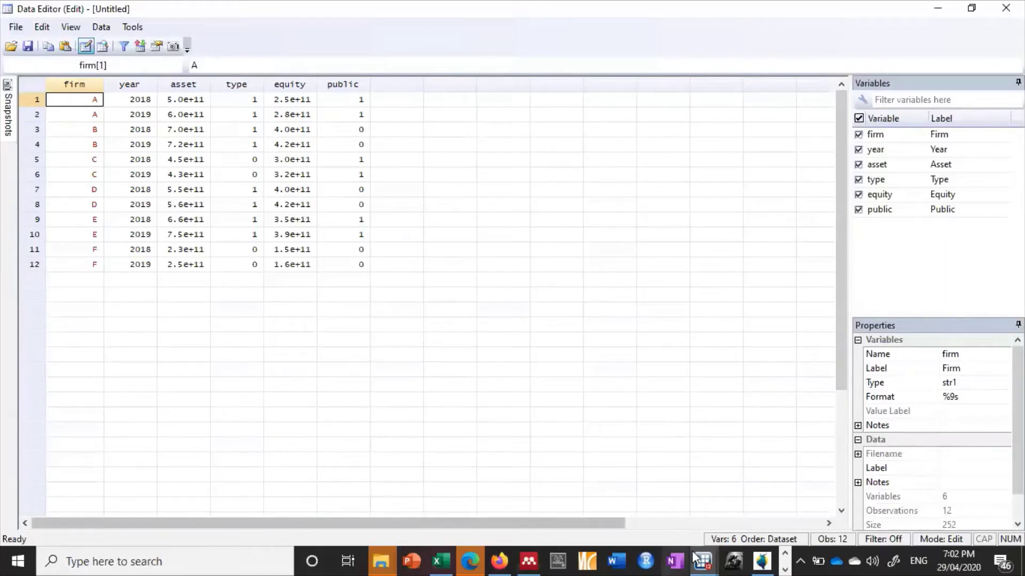
mouse_move(704, 560)
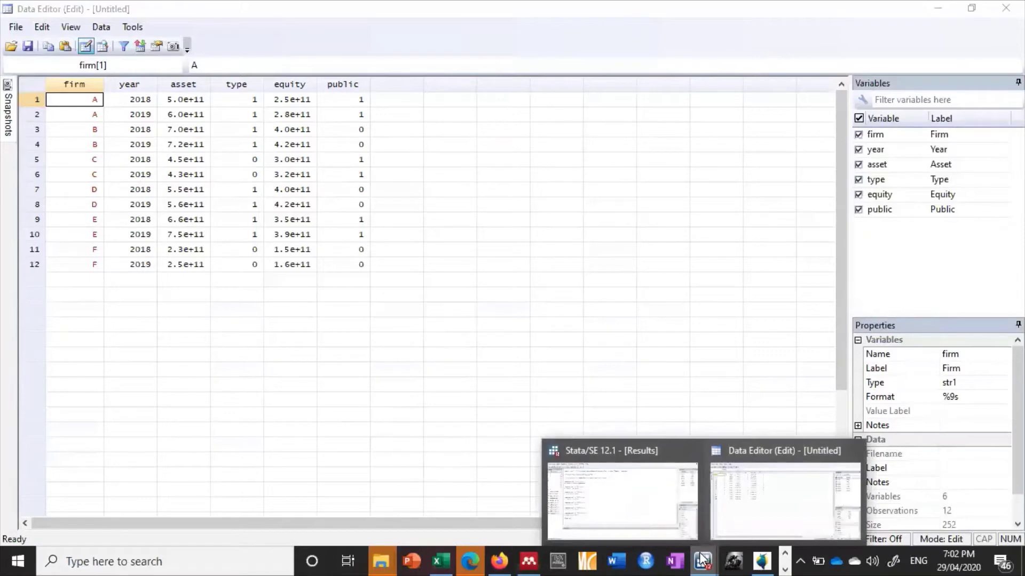
left_click(644, 511)
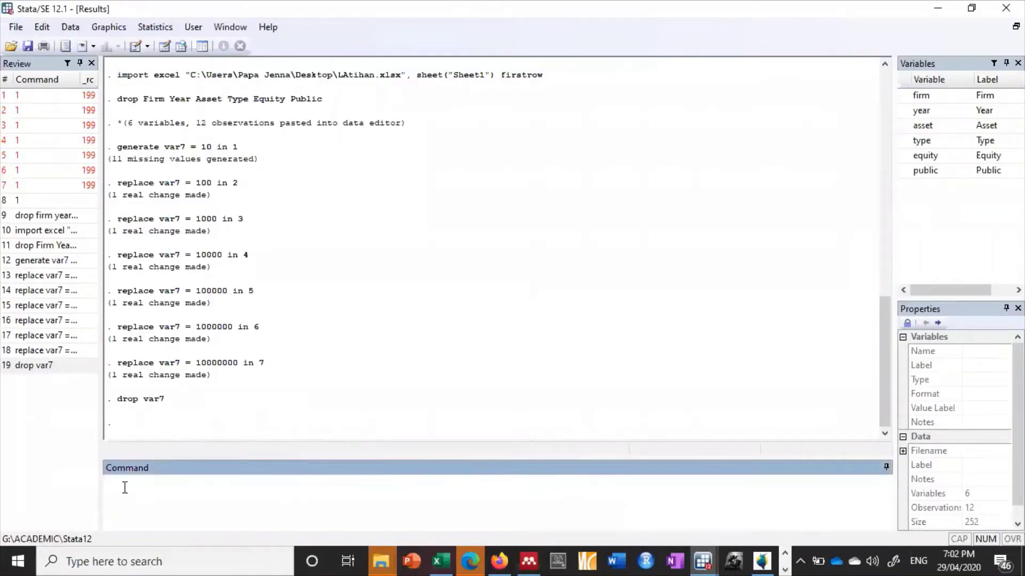
Step: Encode the string variable firm into a new numeric variable named firmok
type("encode")
double_click(902, 94)
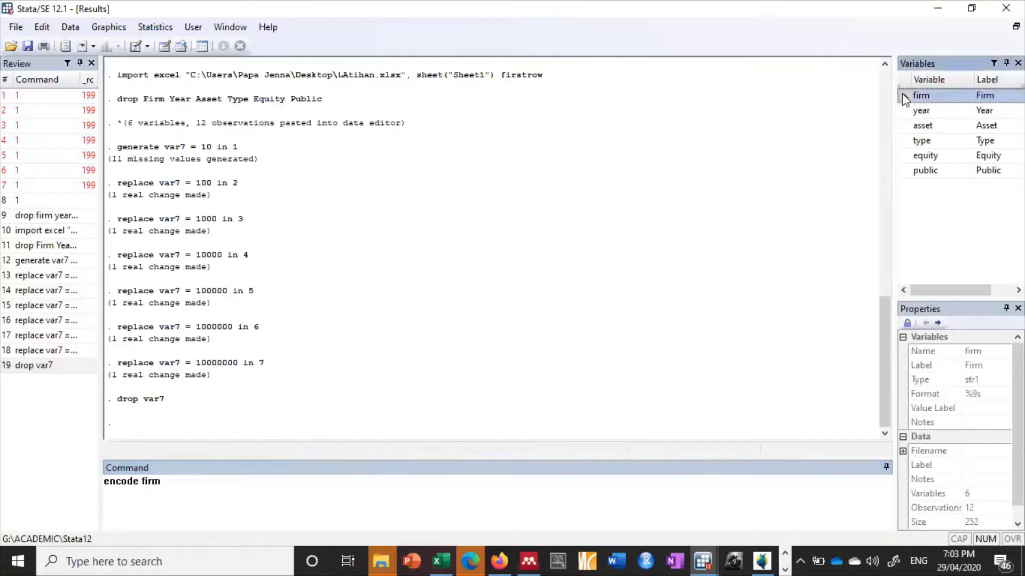
left_click(253, 486)
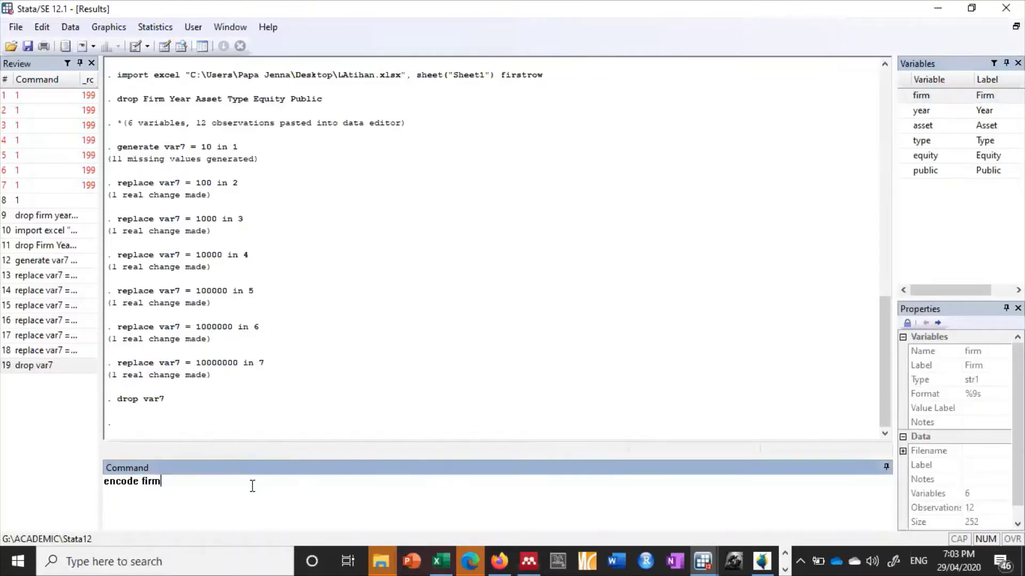
type(",")
type("gen(firmok")
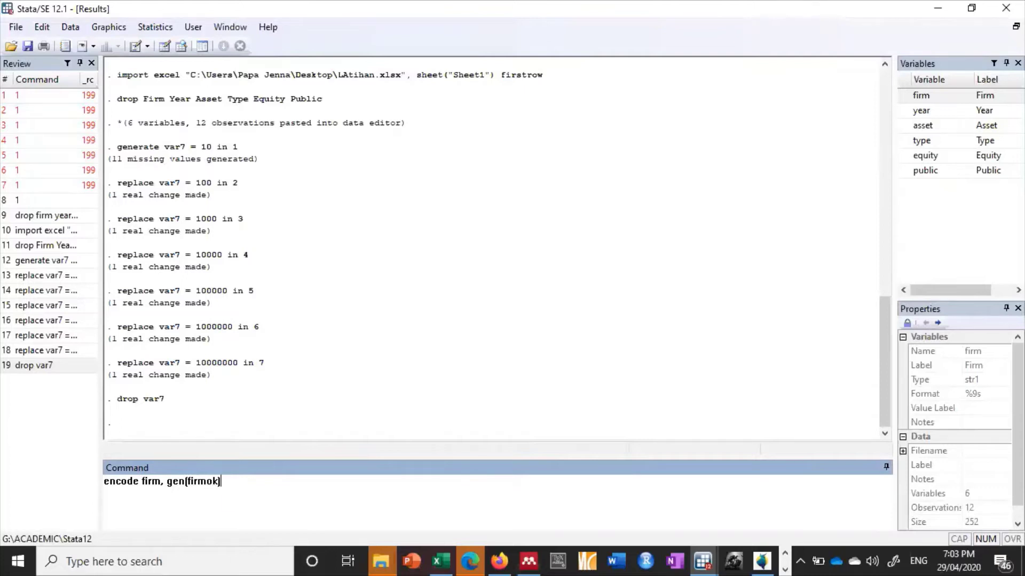
key("Return")
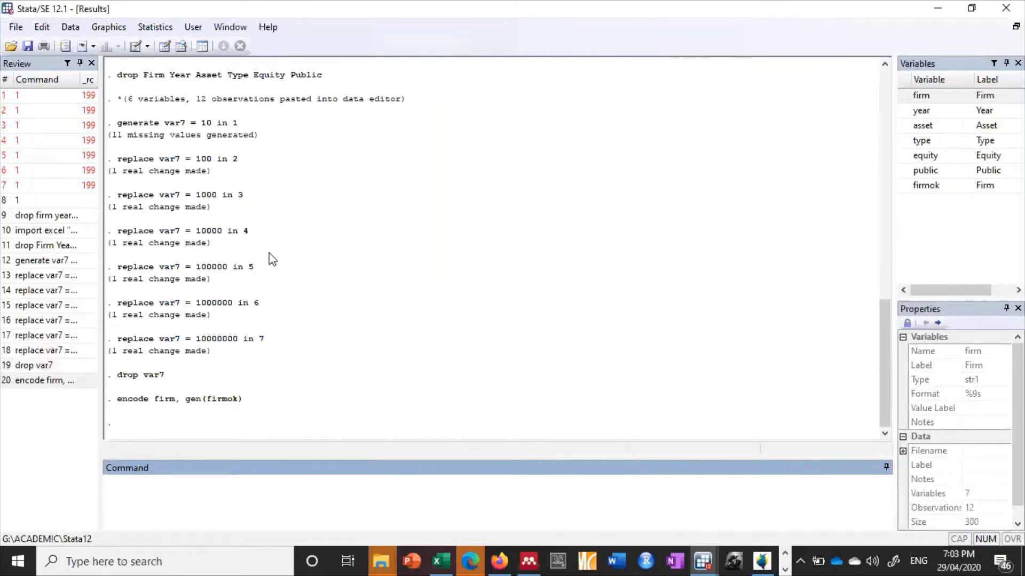
Step: Open the Data Editor and examine the underlying numeric codes of the firmok entries across several rows
left_click(166, 47)
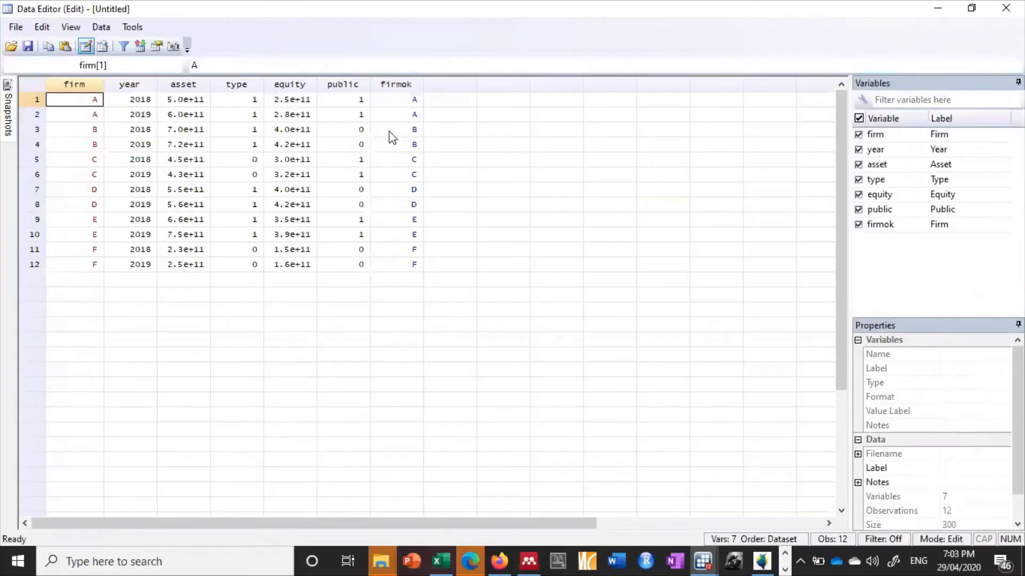
left_click(408, 100)
left_click(407, 114)
left_click(407, 130)
left_click(408, 159)
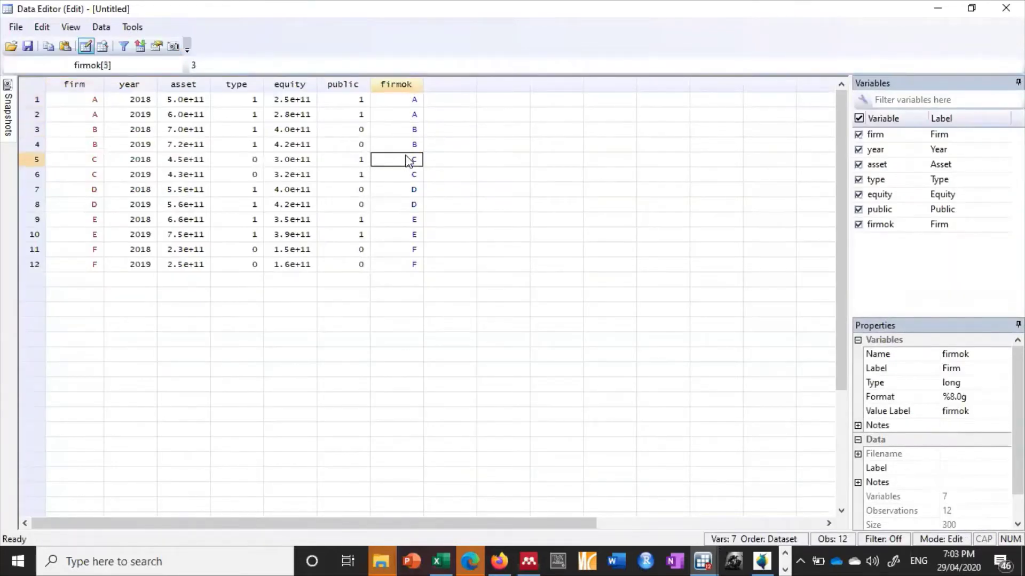
left_click(408, 174)
left_click(409, 190)
left_click(408, 224)
left_click(408, 250)
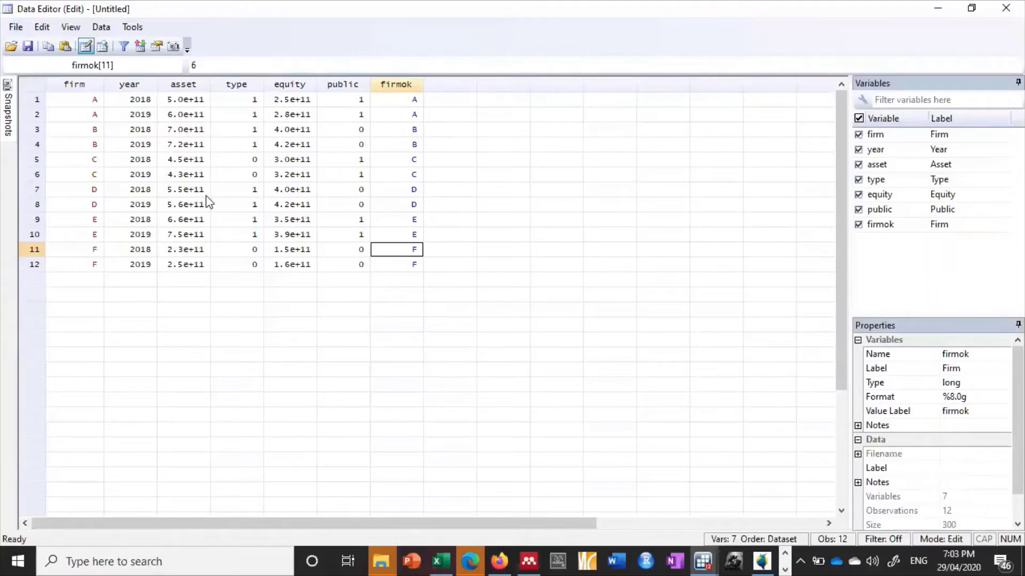
Step: Inspect entries of the type variable and set its variable label to Type Perusahaan
left_click(233, 98)
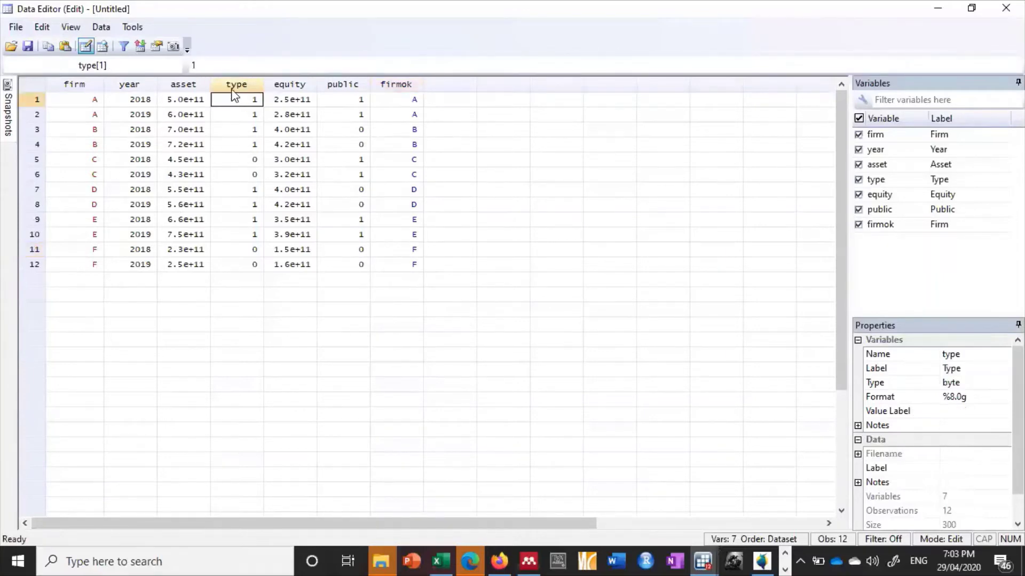
left_click(245, 109)
left_click(240, 88)
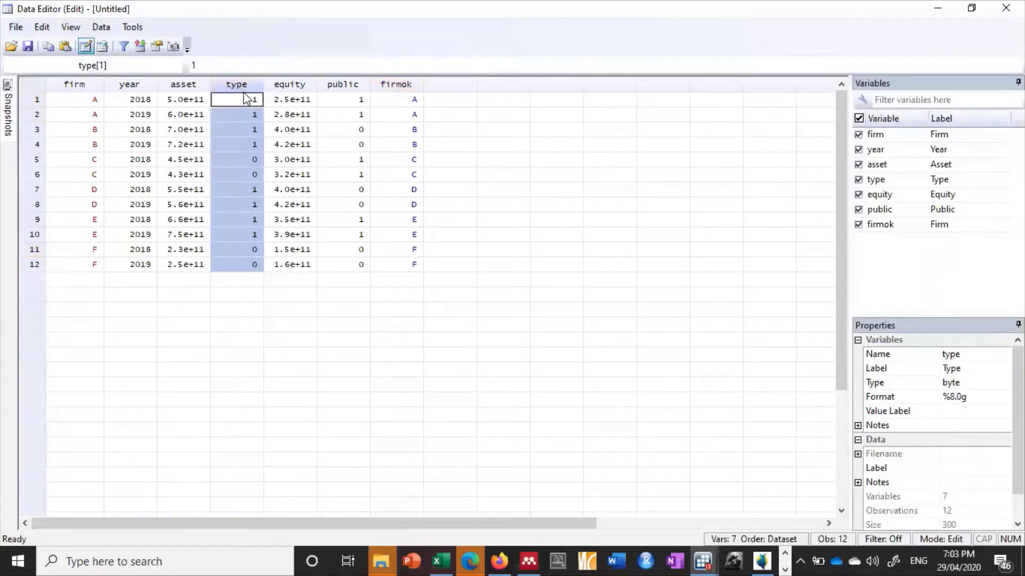
left_click(244, 106)
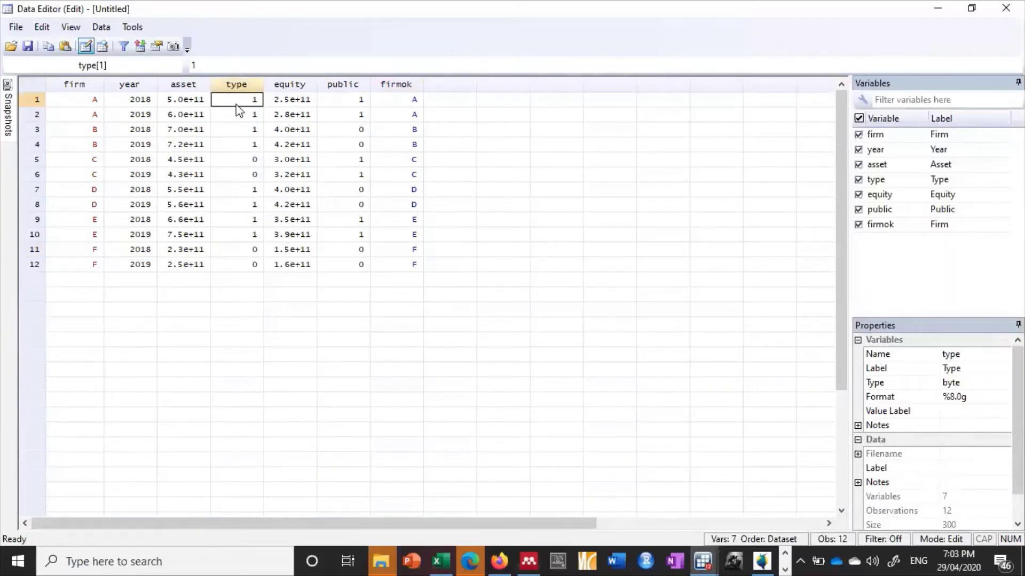
left_click(242, 159)
left_click(893, 184)
left_click(959, 355)
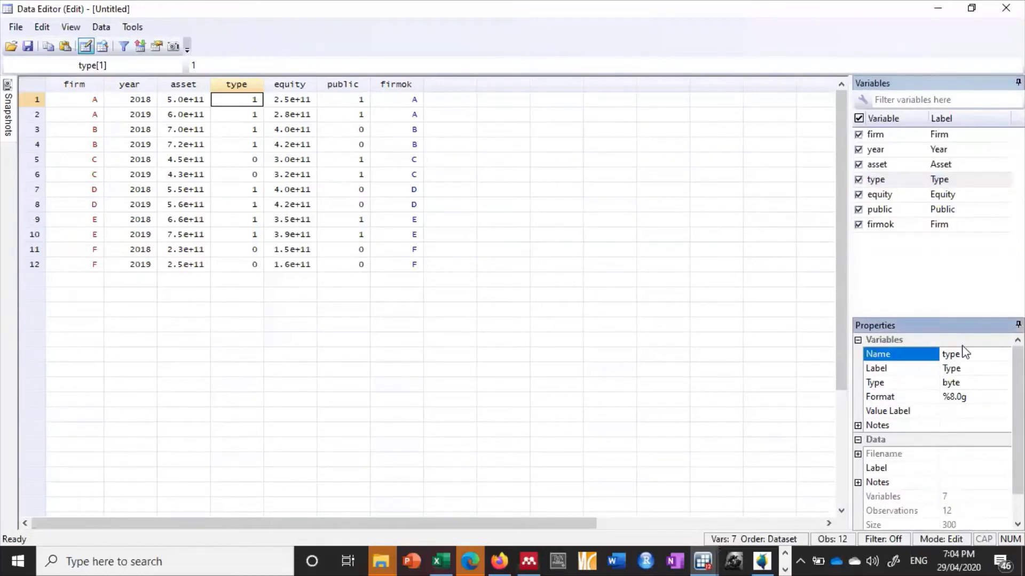
left_click(962, 371)
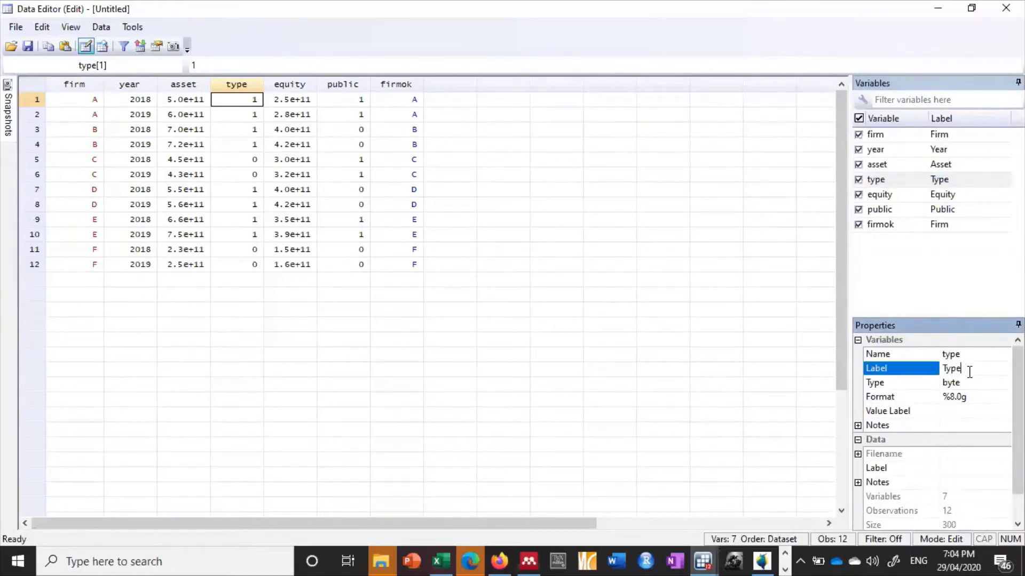
type("Perusahaan")
left_click(966, 411)
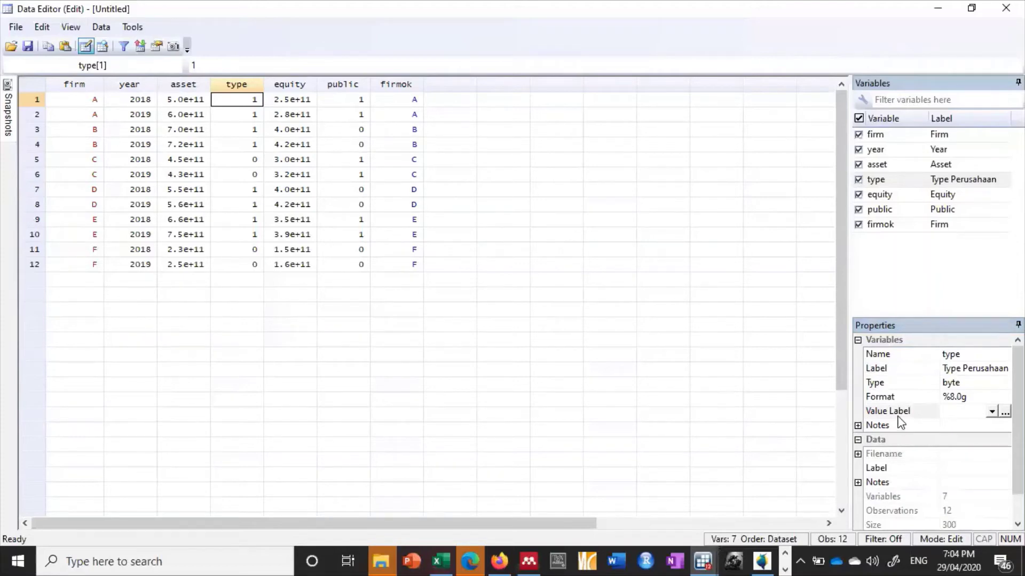
Step: Create a value label named Type and define value 1 as Besar
left_click(992, 411)
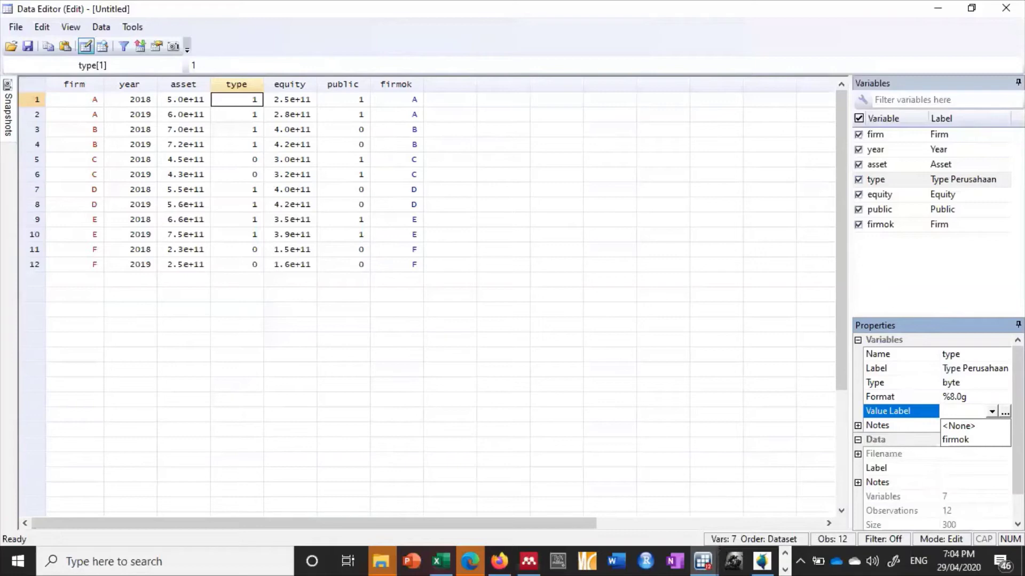
left_click(1004, 411)
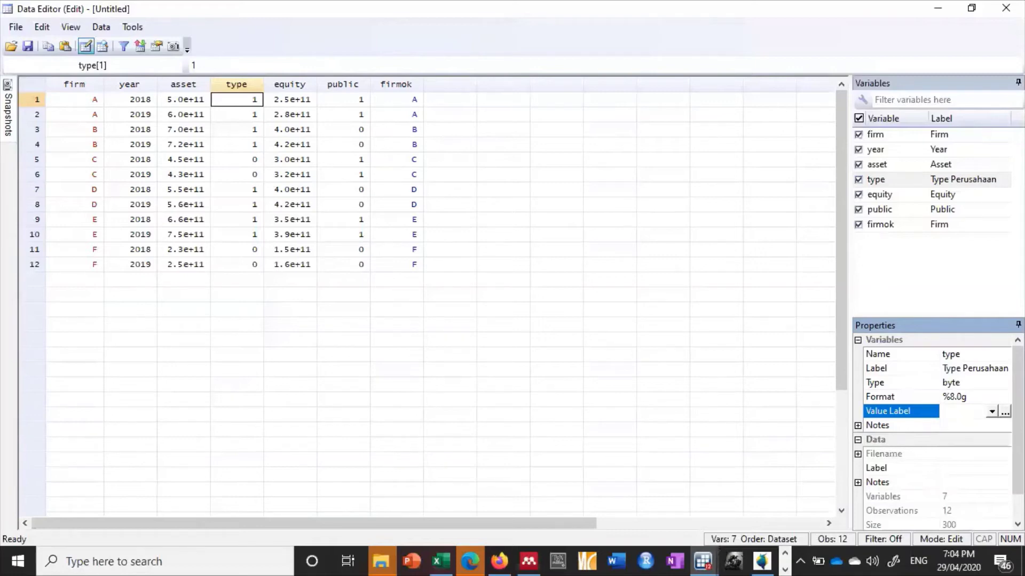
left_click(1004, 412)
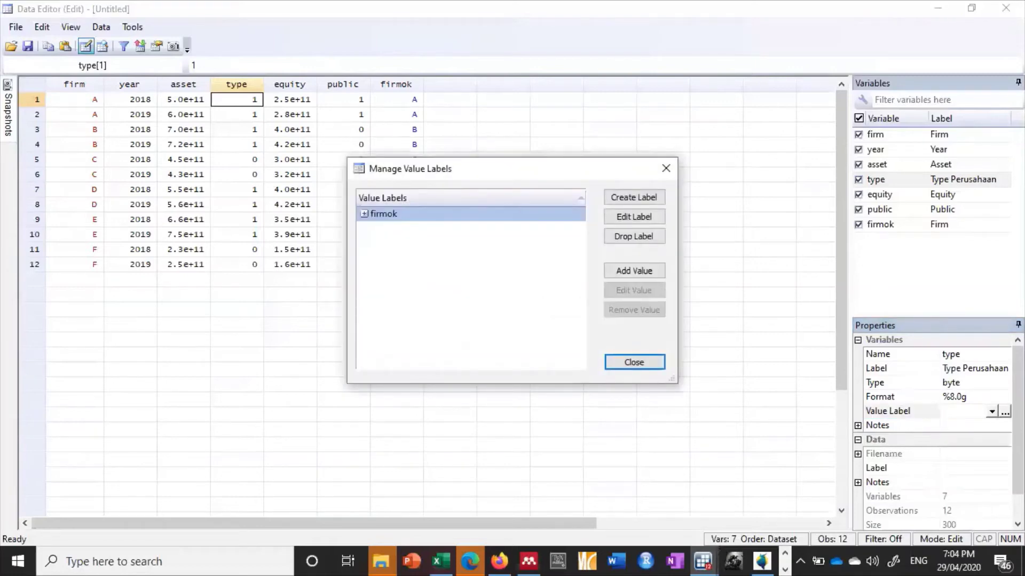
left_click(635, 198)
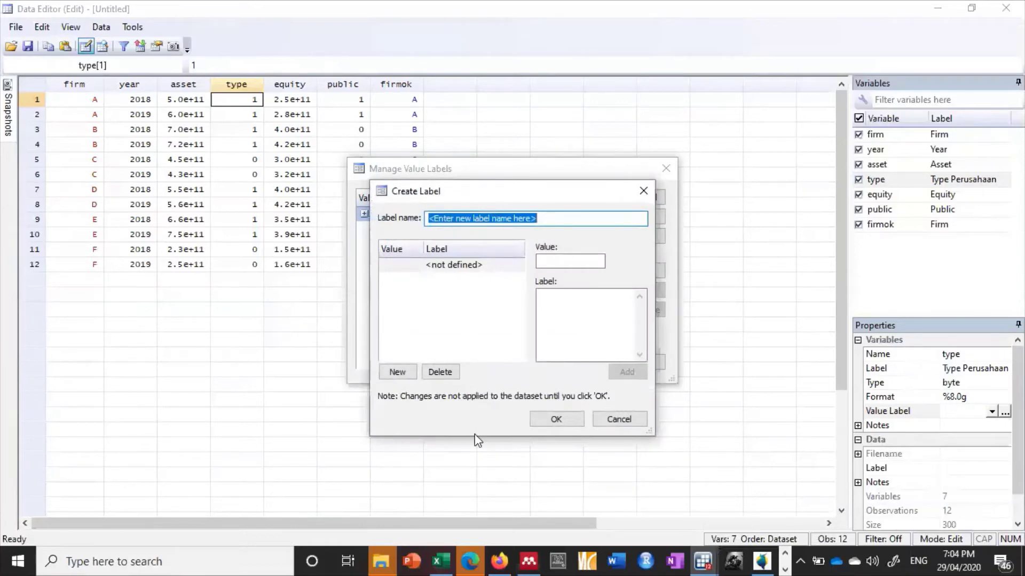
type("Type")
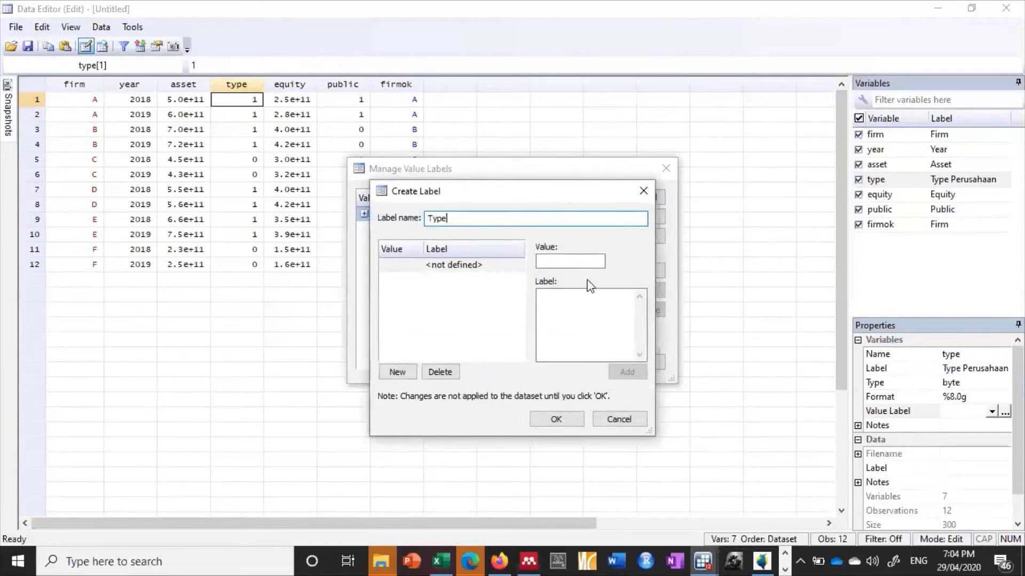
left_click(573, 262)
type("1")
left_click(571, 299)
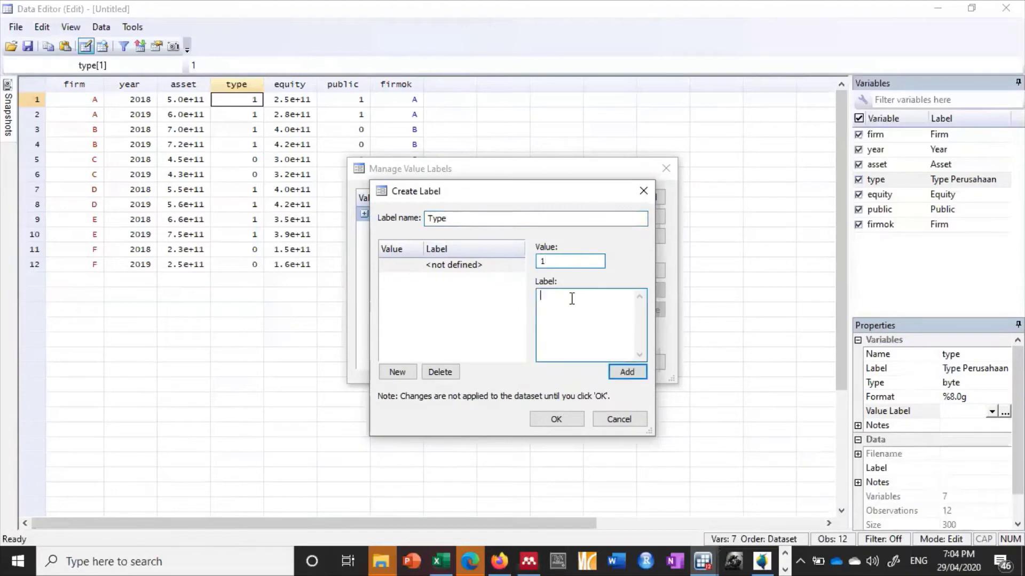
type("Besar")
left_click(627, 372)
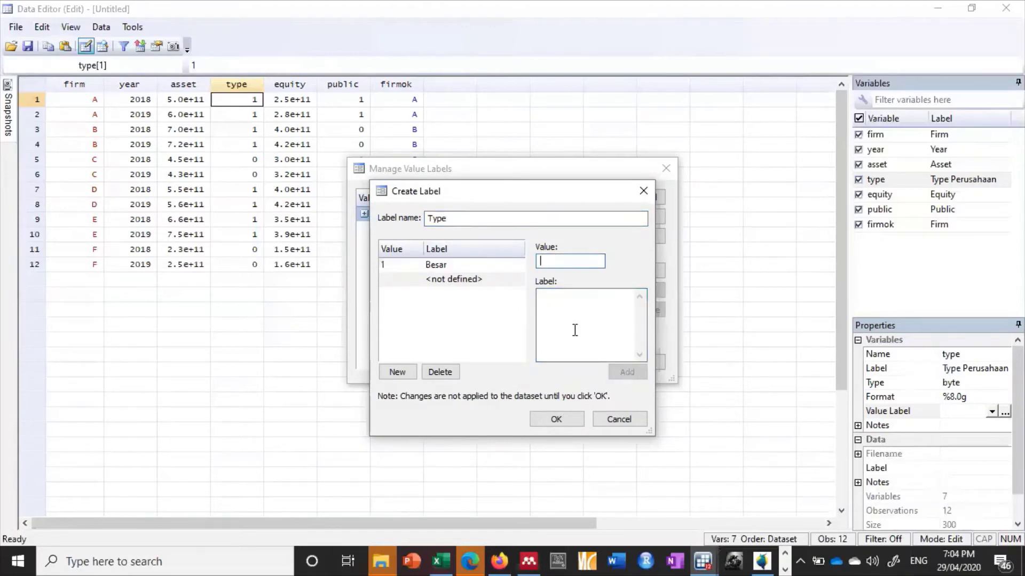
Step: Define value 0 as Kecil in the Type value label and assign the saved label to the type variable
type("0")
left_click(563, 299)
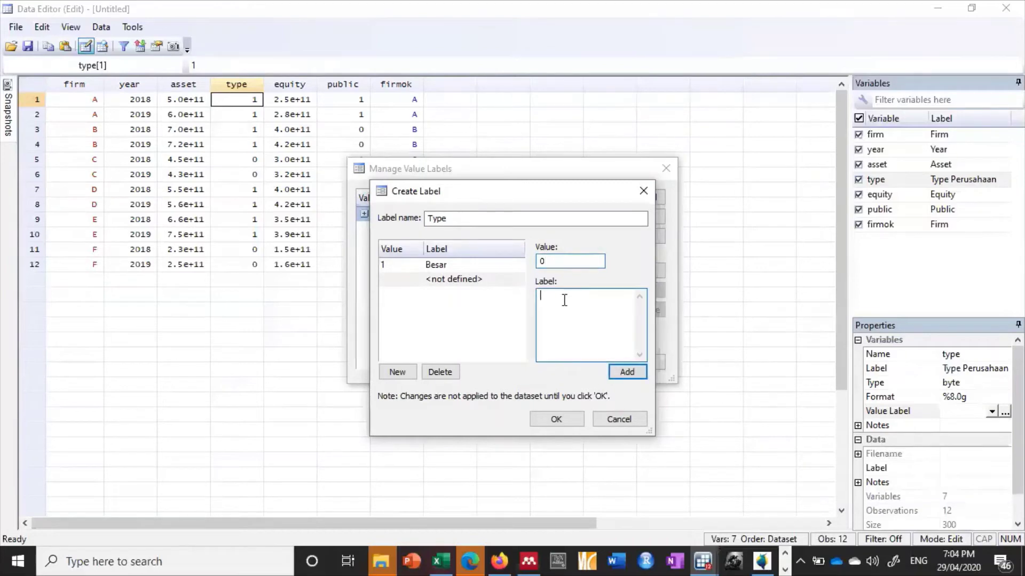
type("Kecil")
left_click(627, 373)
left_click(581, 418)
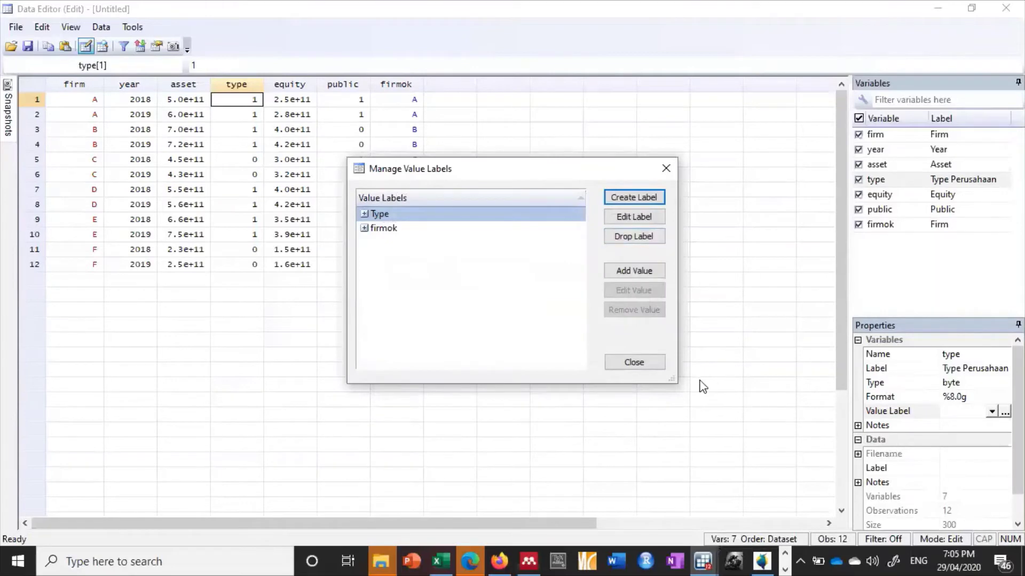
left_click(649, 365)
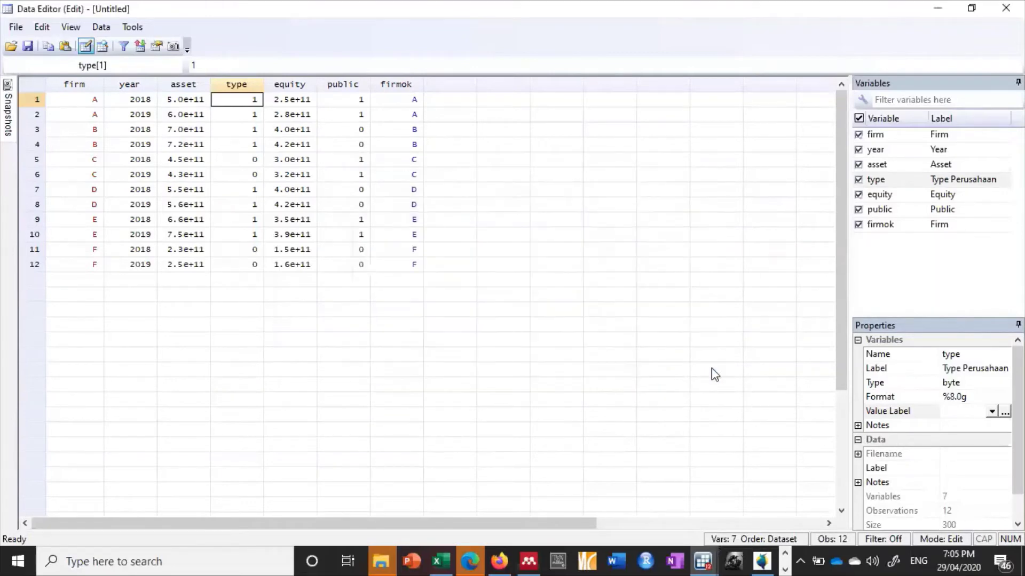
left_click(992, 412)
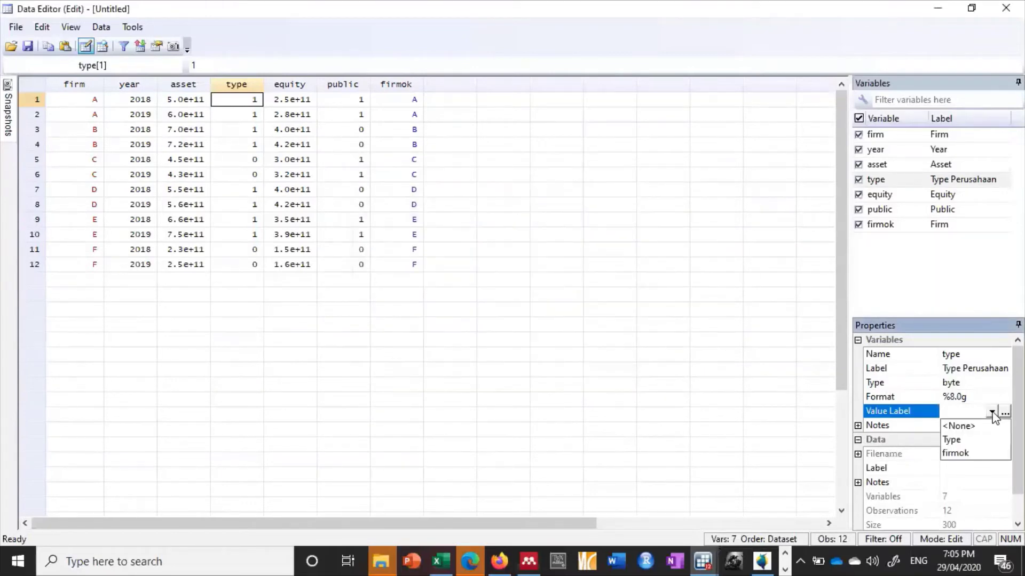
left_click(953, 440)
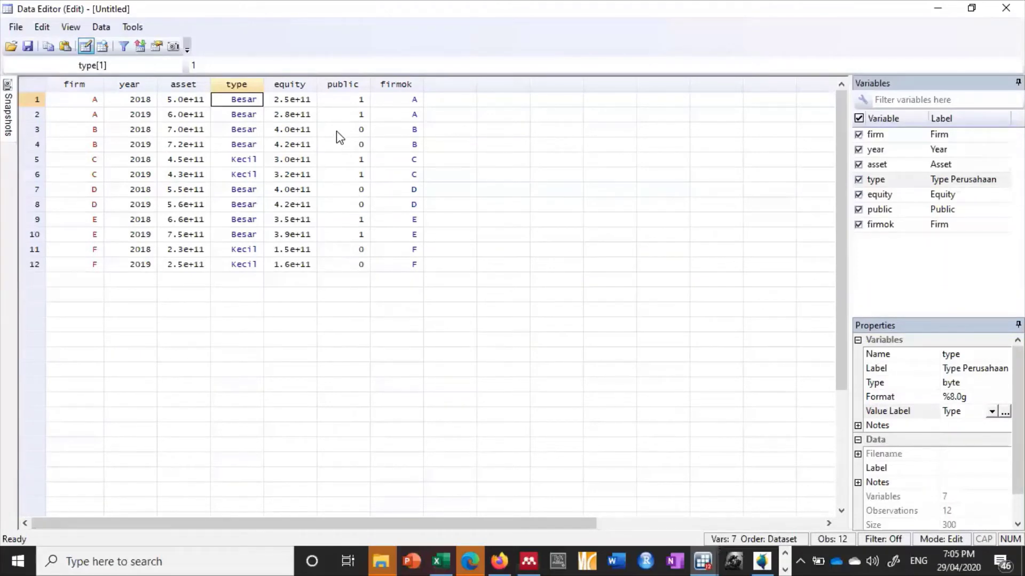
Step: Put Status Perusahaan at the beginning of the public variable's label
left_click(344, 101)
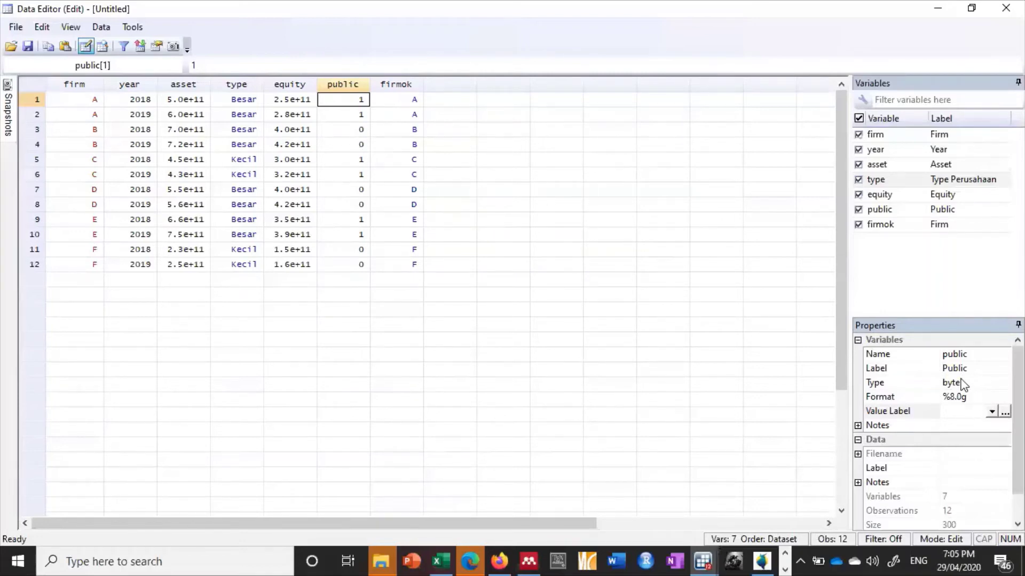
left_click(946, 370)
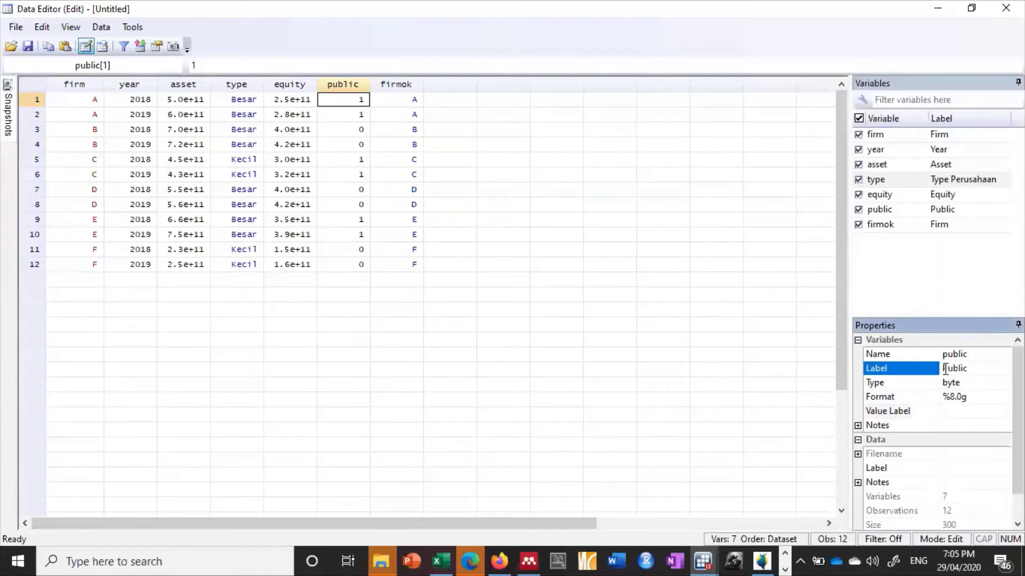
type("Statu")
type("s Perus")
type("ahaan")
left_click(981, 385)
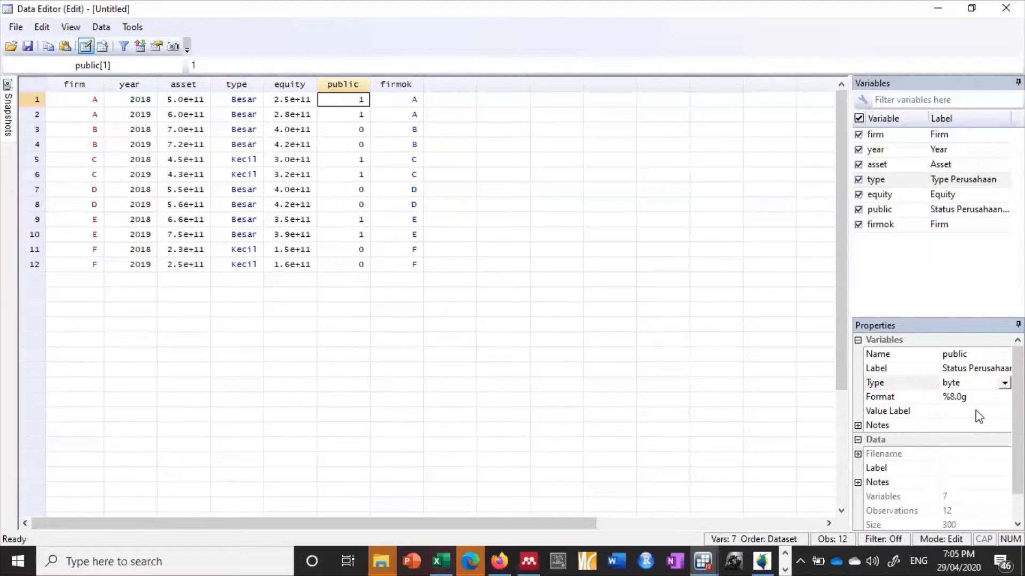
Step: Create a value label named Public and define value 1 as Public
left_click(978, 416)
left_click(992, 411)
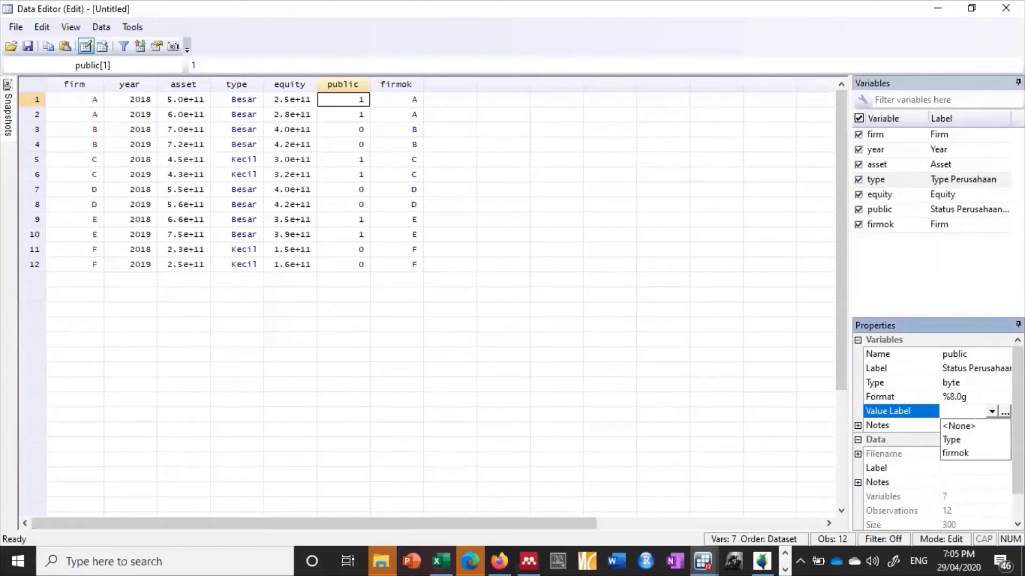
left_click(1005, 412)
left_click(1004, 411)
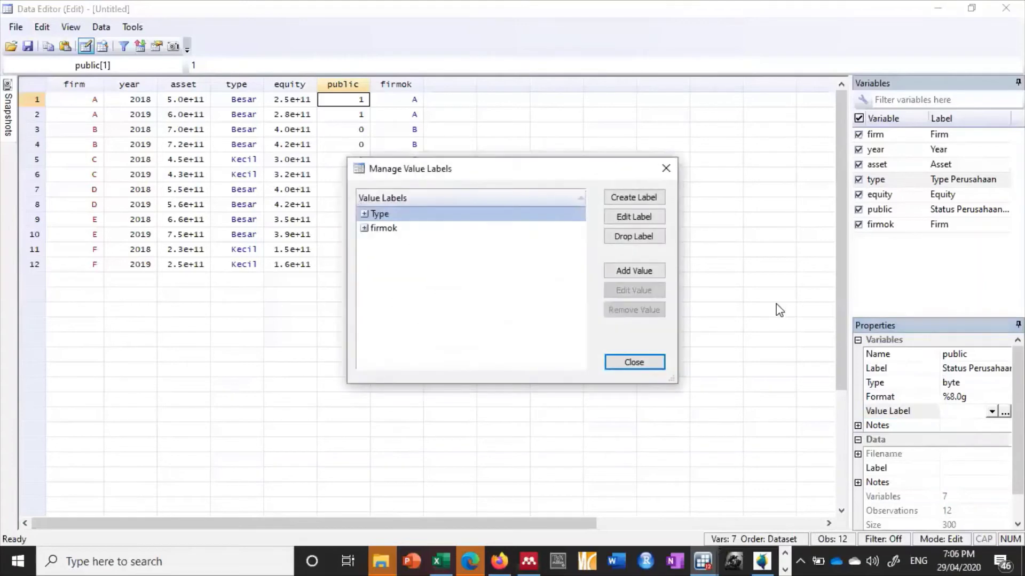
left_click(630, 199)
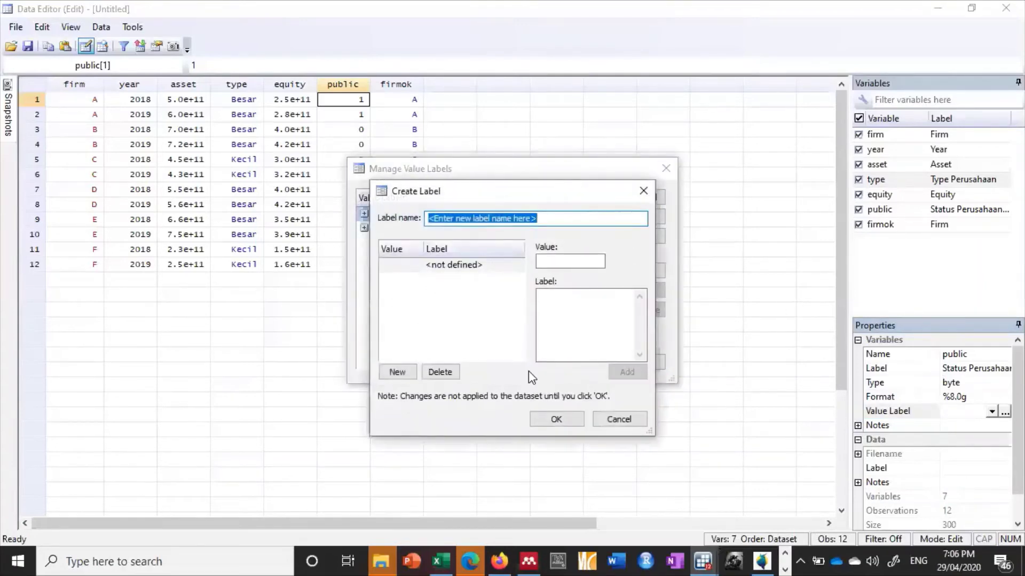
type("Public")
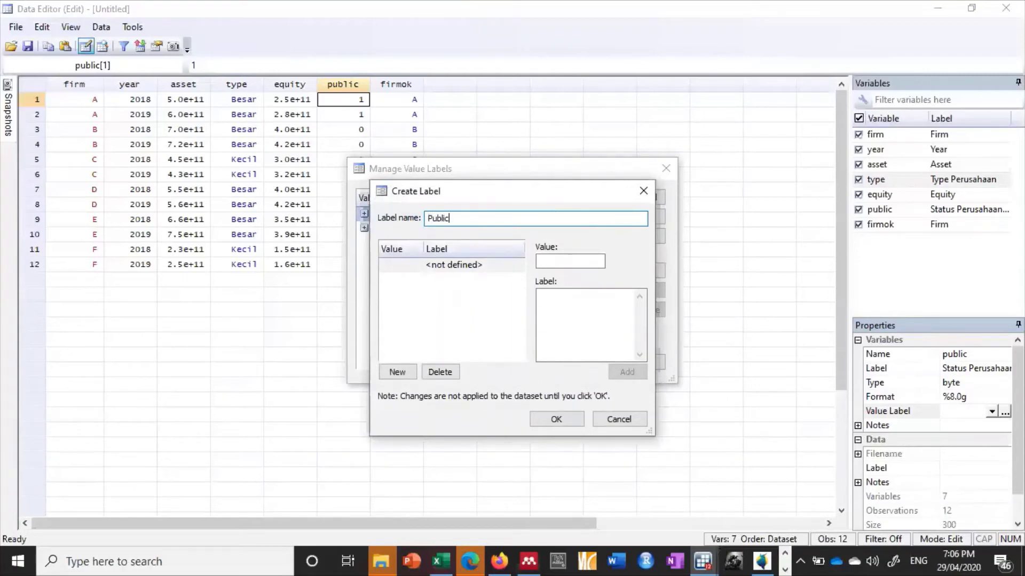
left_click(562, 261)
type("1")
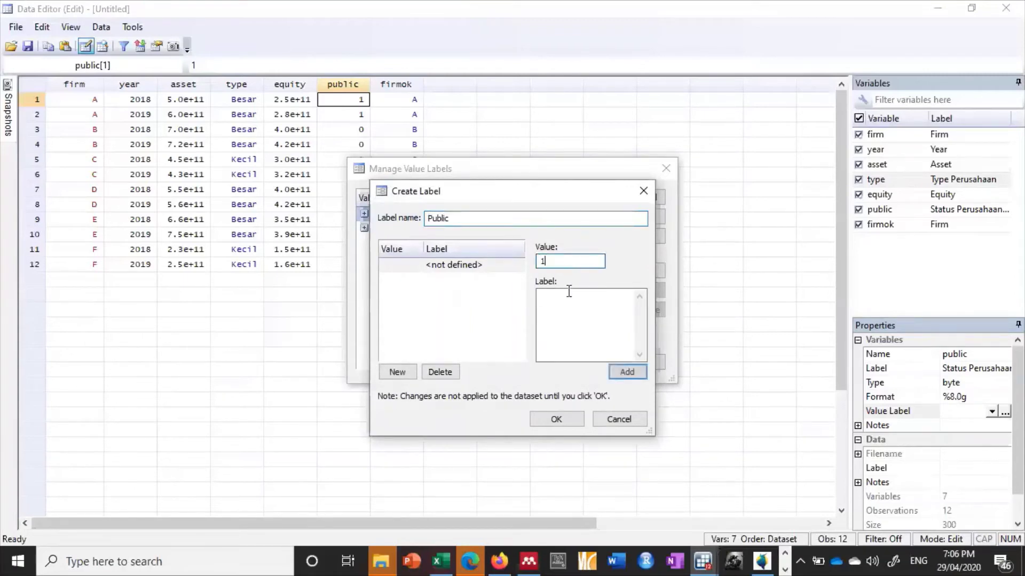
left_click(569, 291)
type("Public")
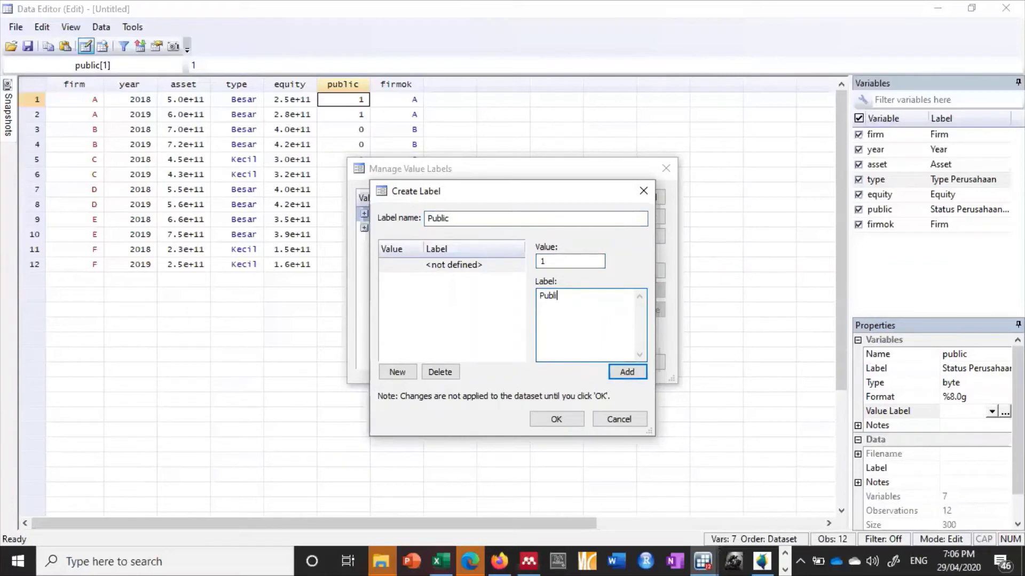
left_click(624, 374)
Step: Define value 0 as Non-Public in the Public value label and assign the saved label to the public variable
type("0")
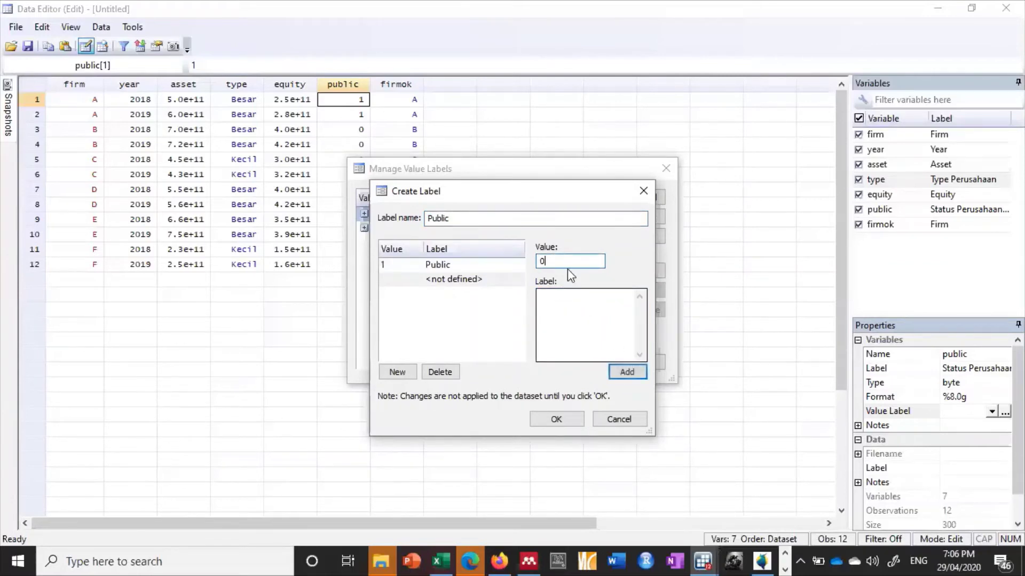
left_click(551, 299)
type("Non-Public")
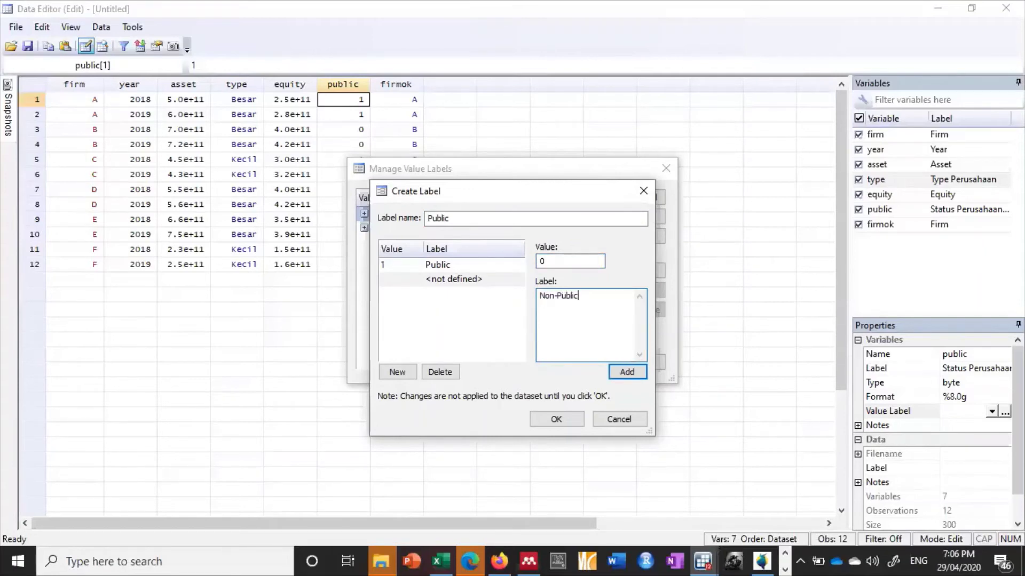
left_click(625, 373)
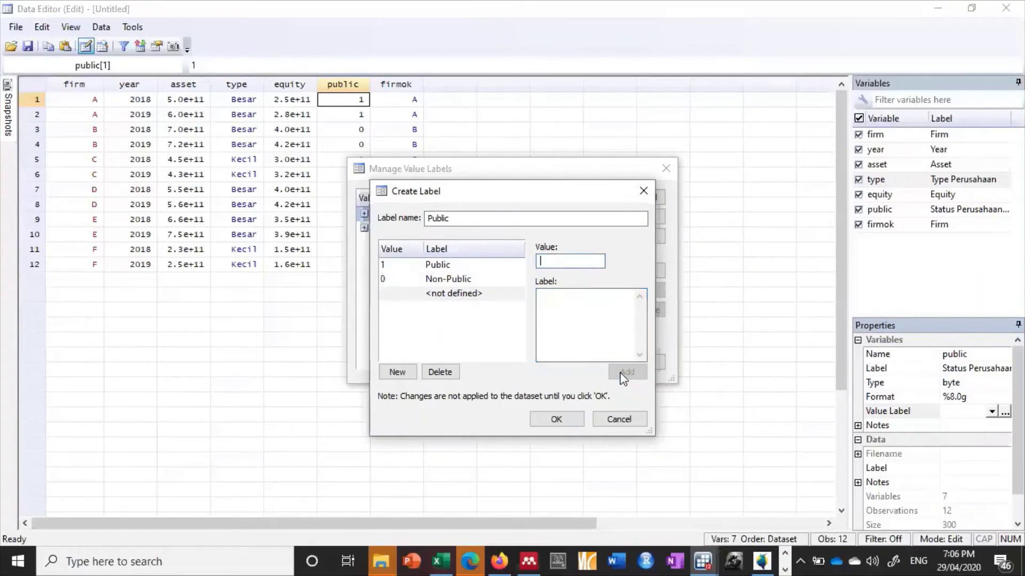
left_click(555, 421)
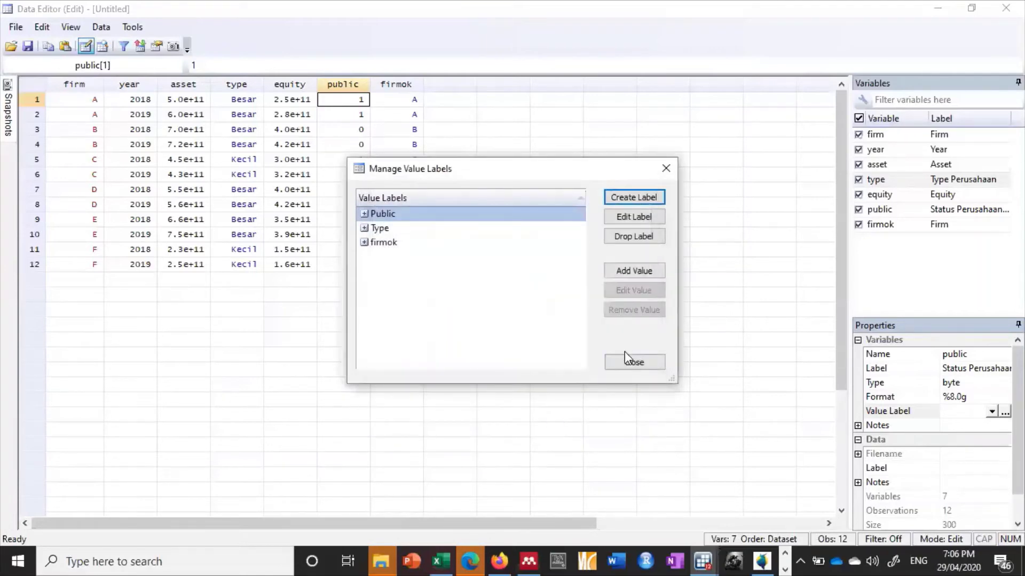
left_click(626, 357)
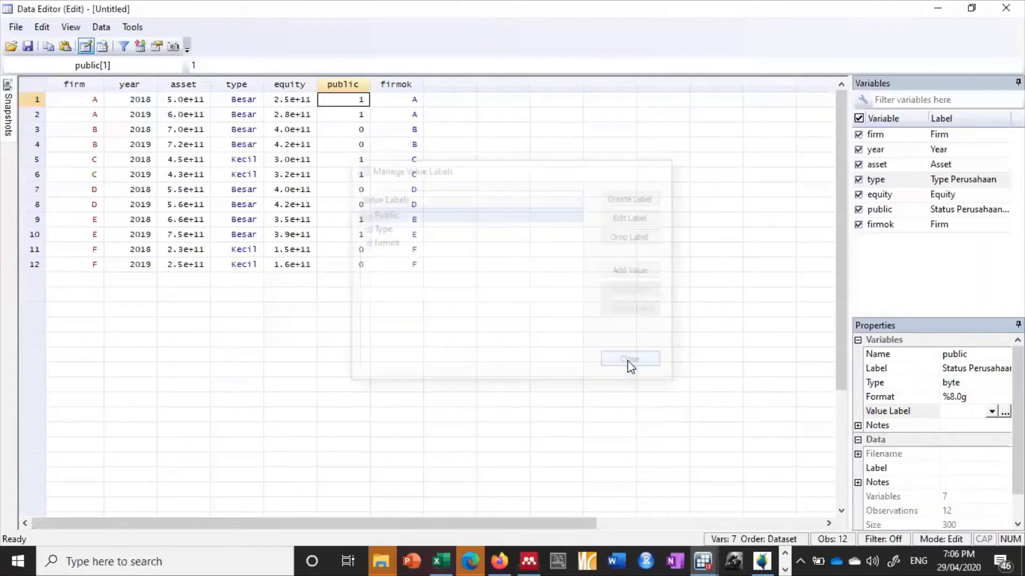
left_click(992, 412)
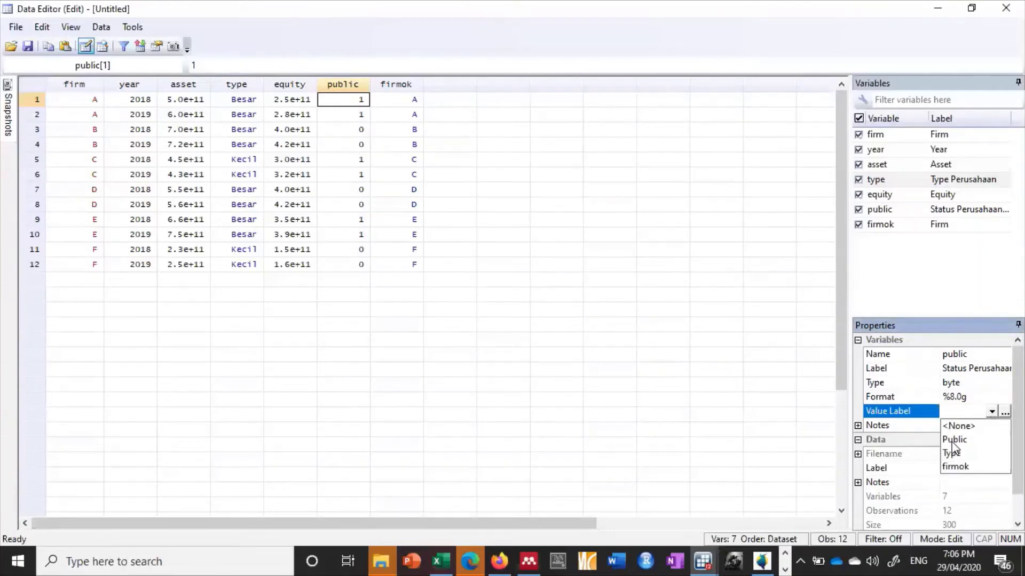
left_click(954, 440)
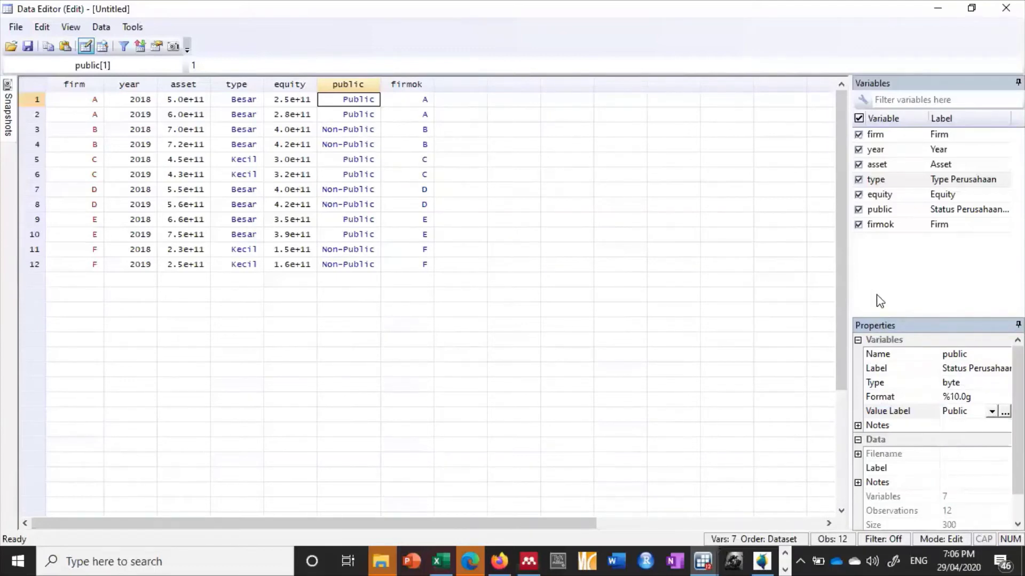
Step: Try the Type value label on the public variable, and switch it back to the Public value label
left_click(991, 412)
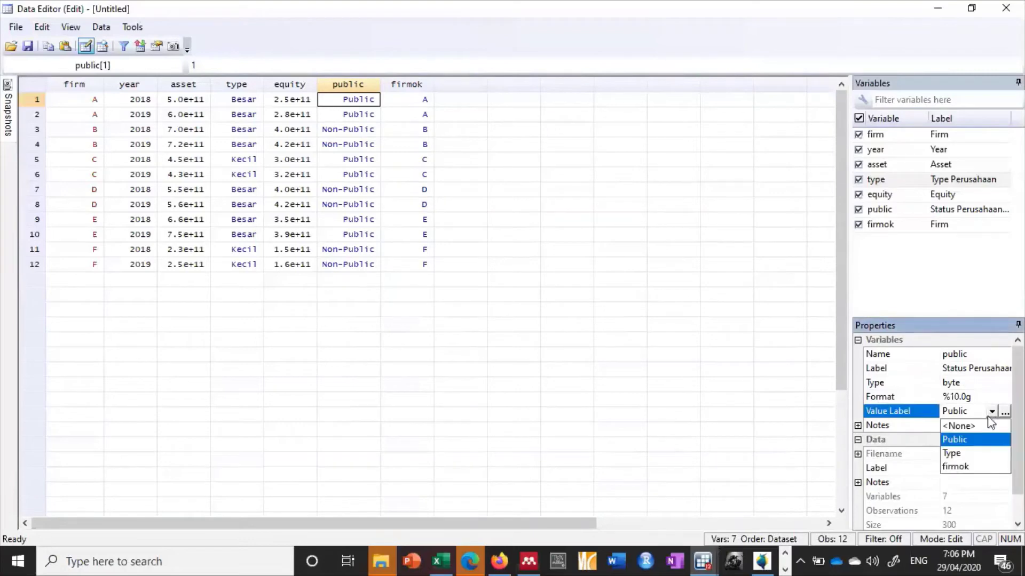
left_click(967, 458)
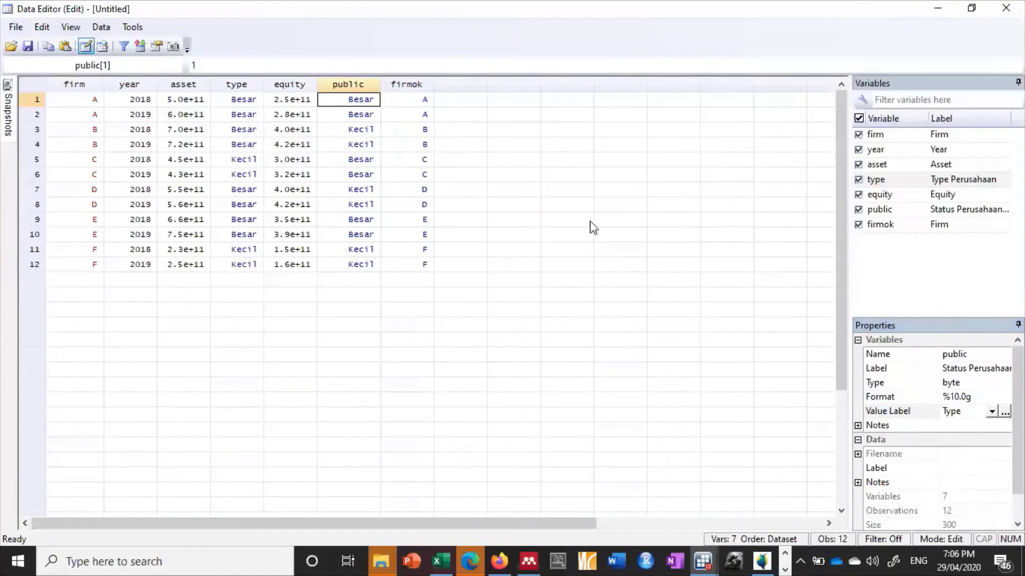
left_click(991, 412)
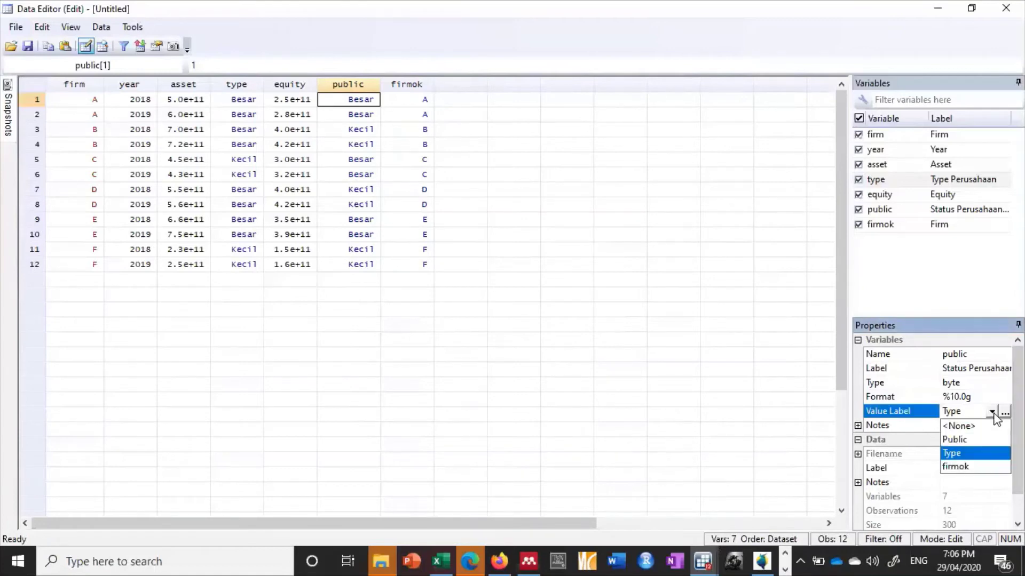
left_click(961, 439)
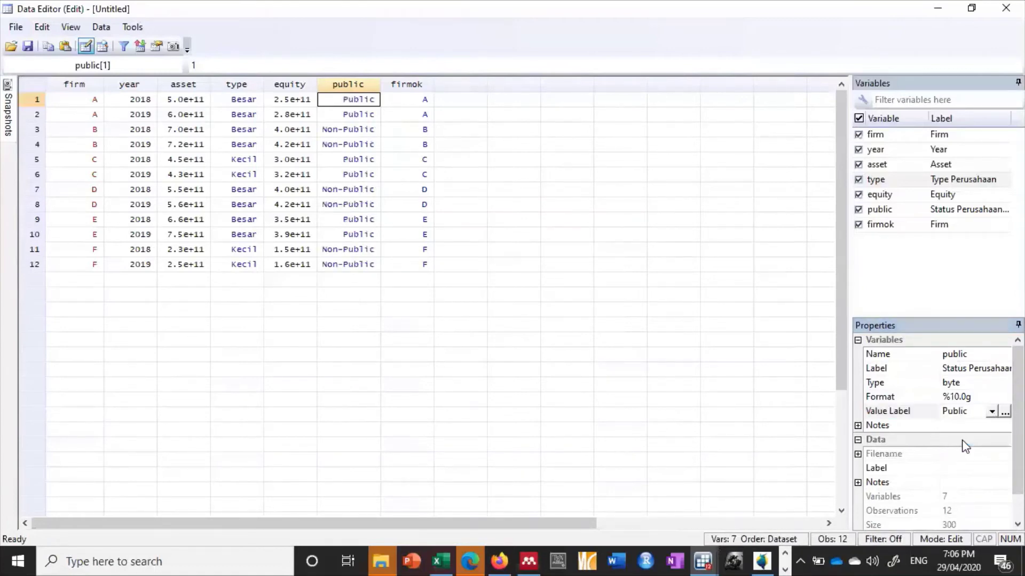
Step: Remove the value labels from the public and type variables to show their underlying numeric codes
left_click(991, 412)
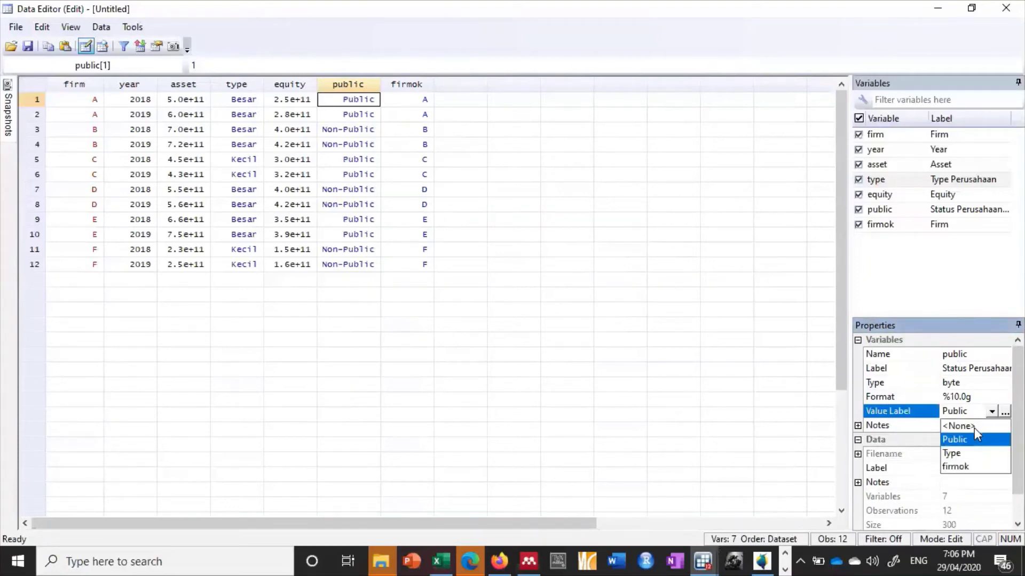
left_click(955, 426)
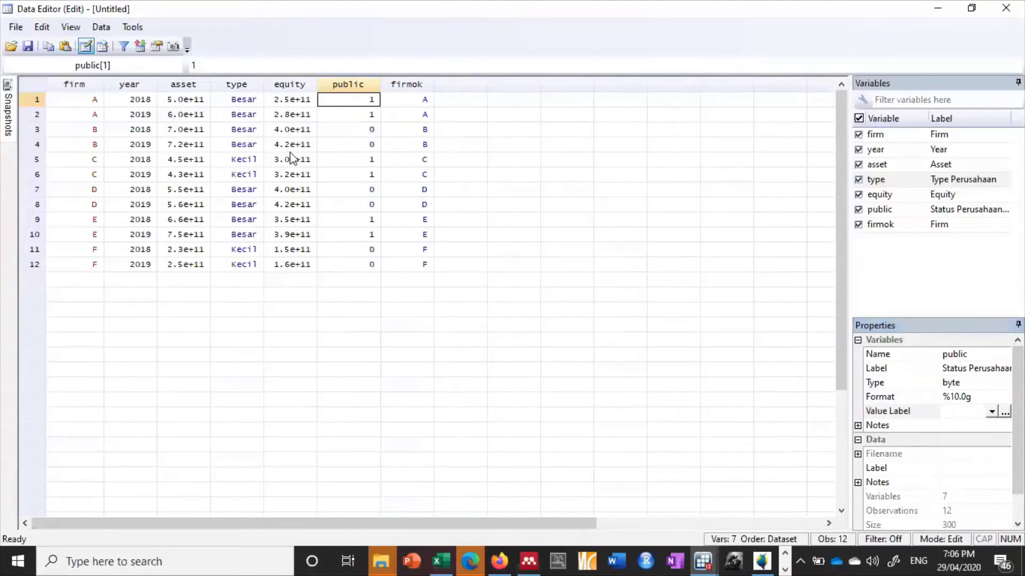
left_click(218, 104)
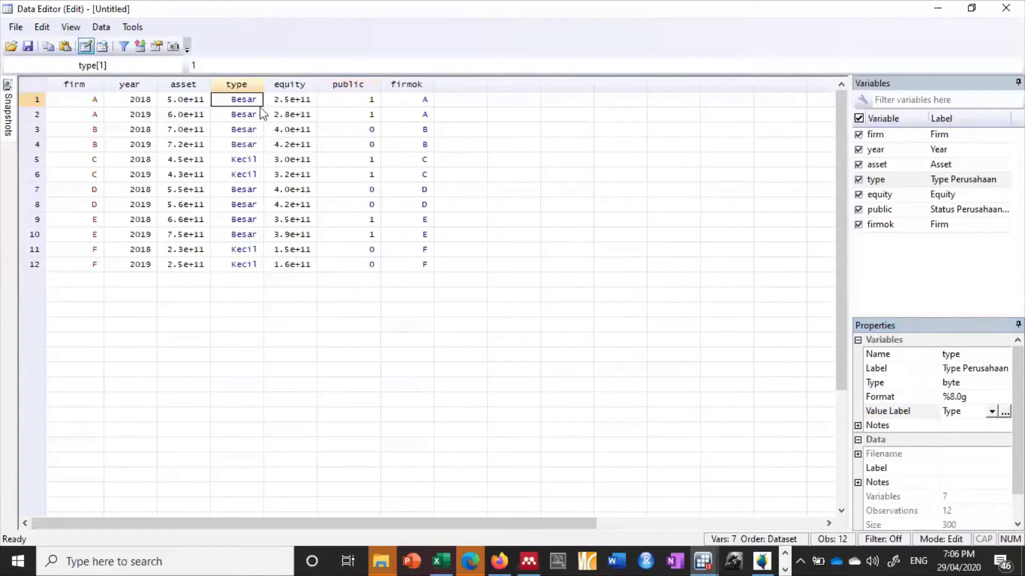
left_click(991, 412)
left_click(959, 427)
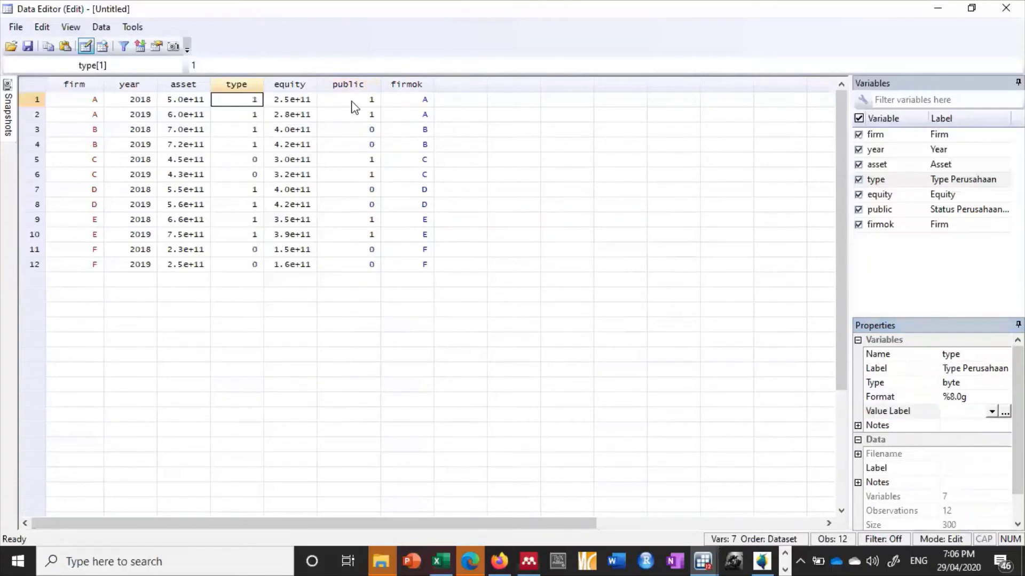
Step: Reassign the Type value label to the type variable and the Public value label to the public variable
left_click(996, 413)
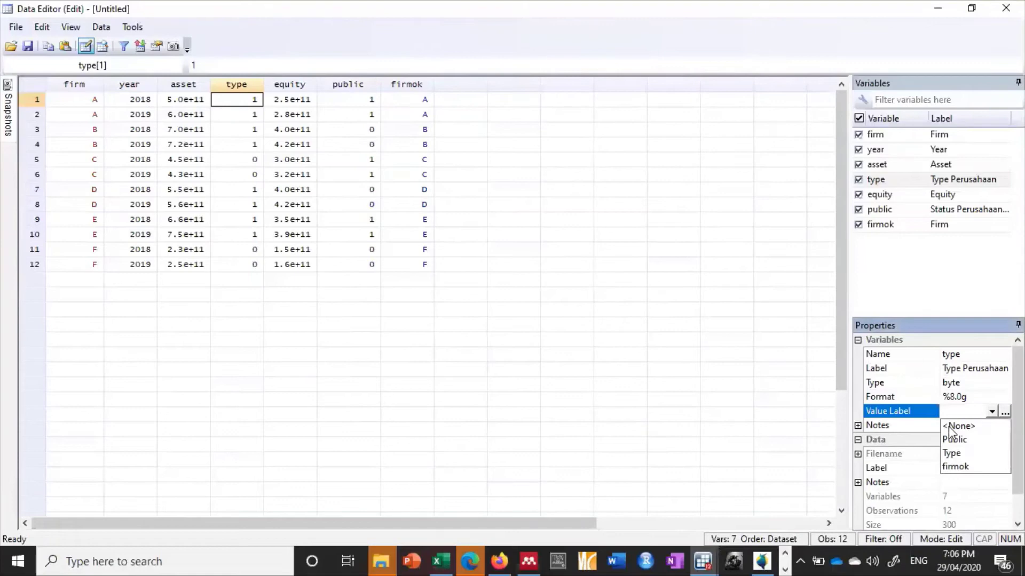
left_click(955, 453)
left_click(371, 101)
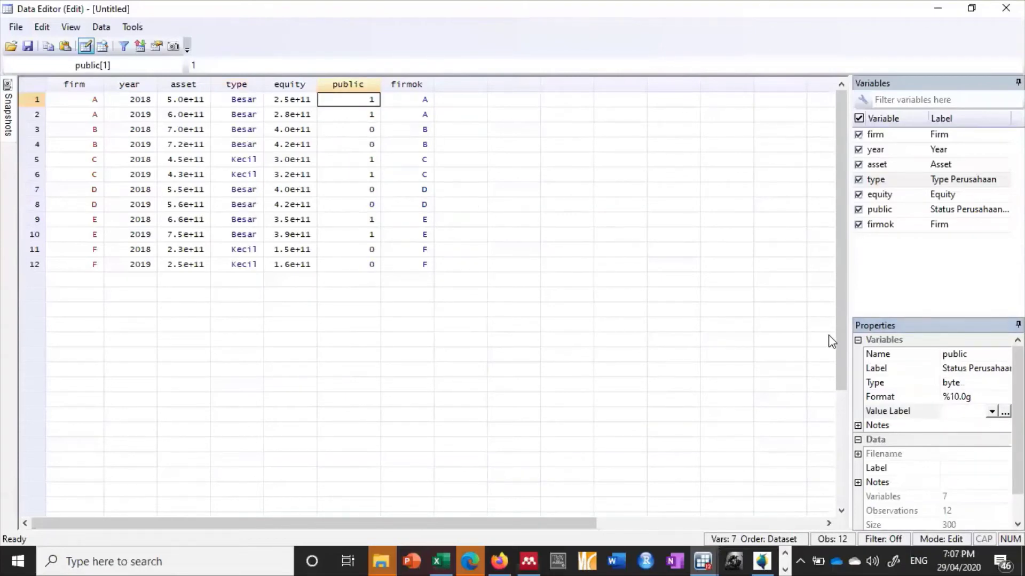
left_click(991, 412)
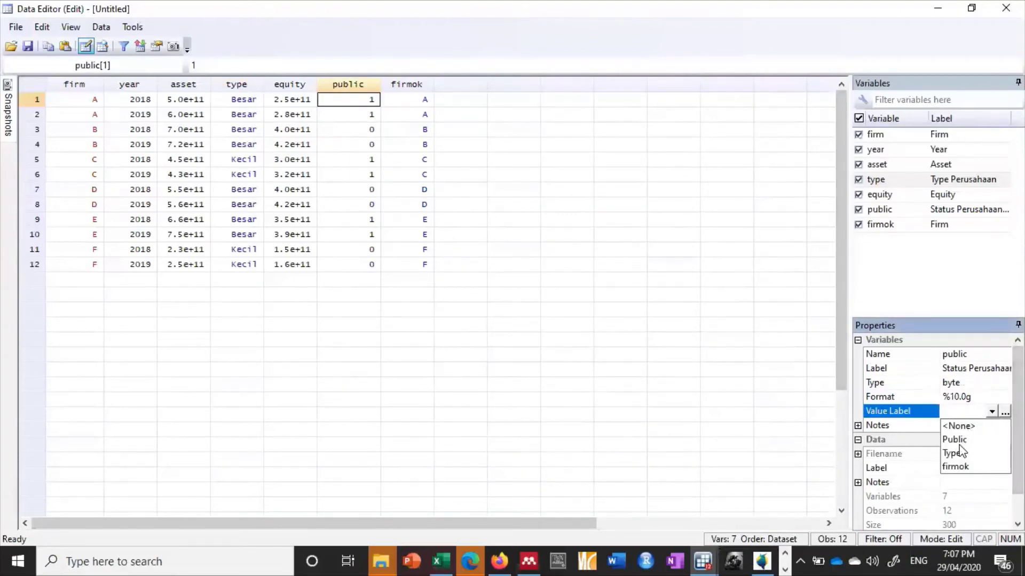
left_click(955, 440)
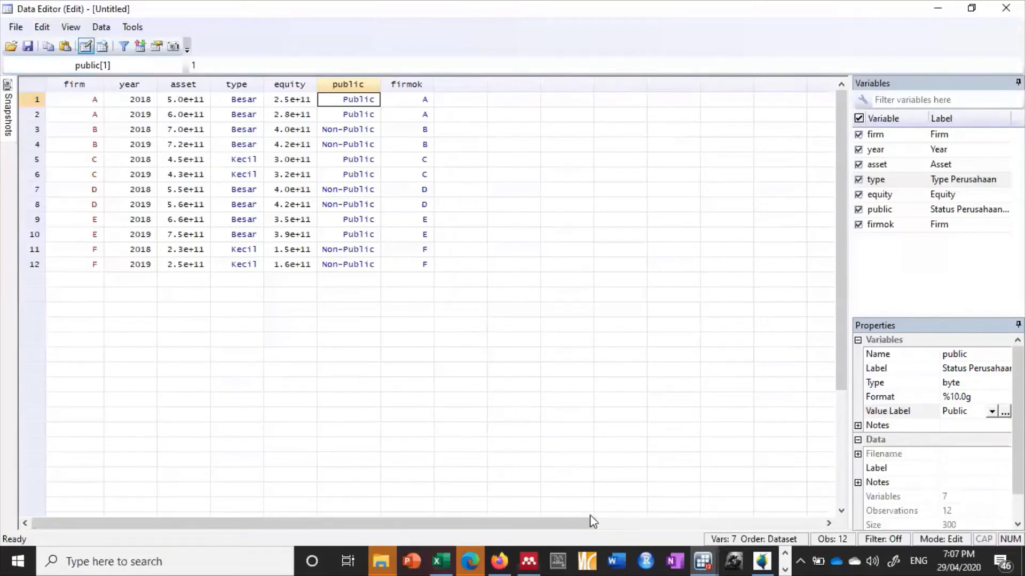
Step: In the main Stata window, generate a new variable logasset as log(asset)
mouse_move(705, 560)
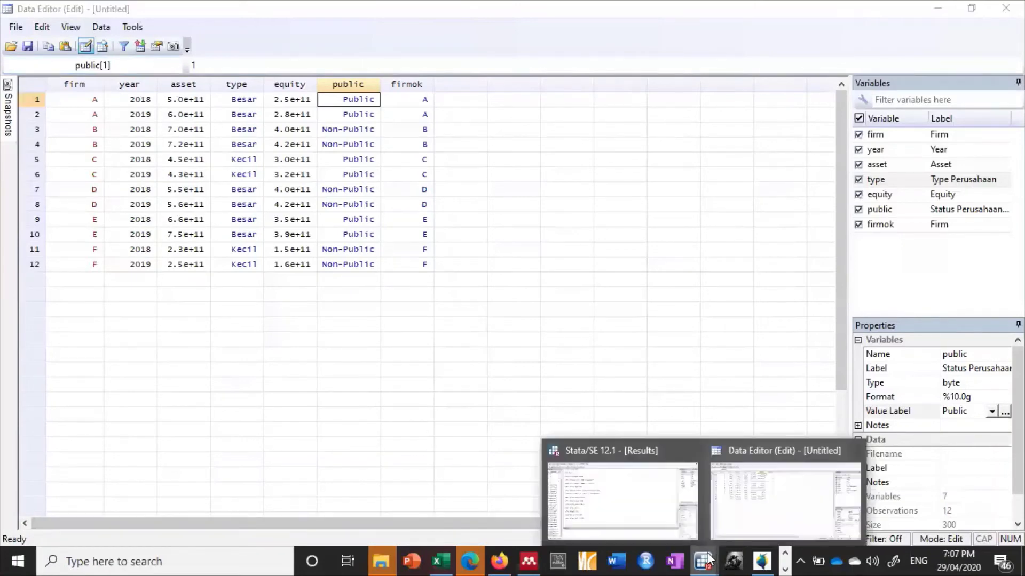
left_click(658, 507)
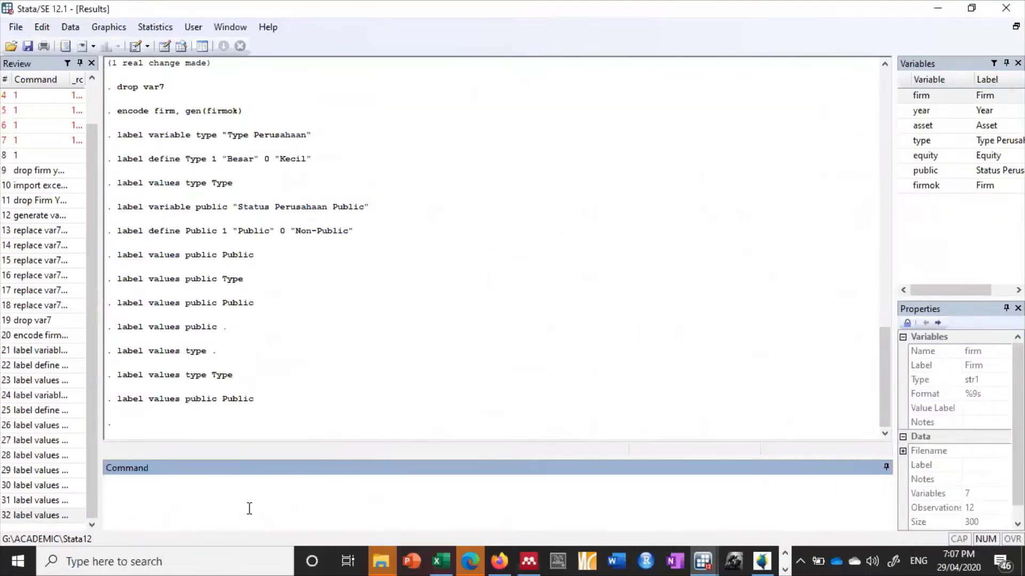
type("gen")
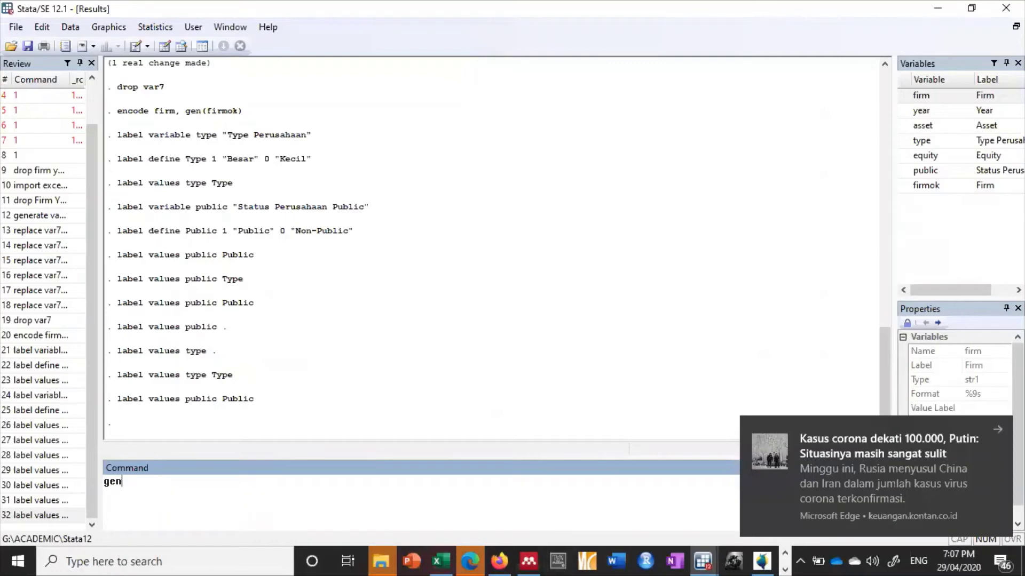
left_click(998, 430)
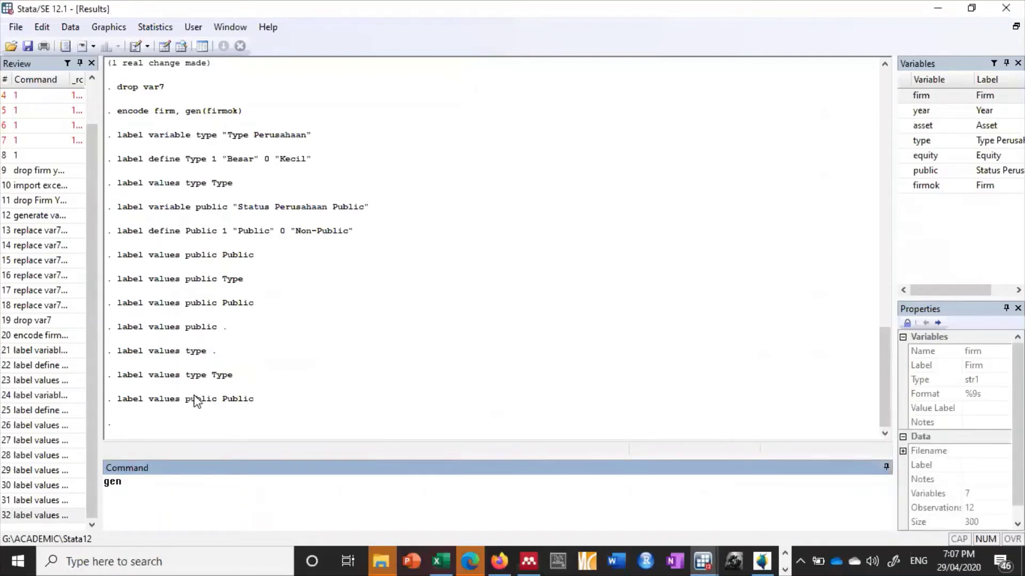
type("logasset=log(")
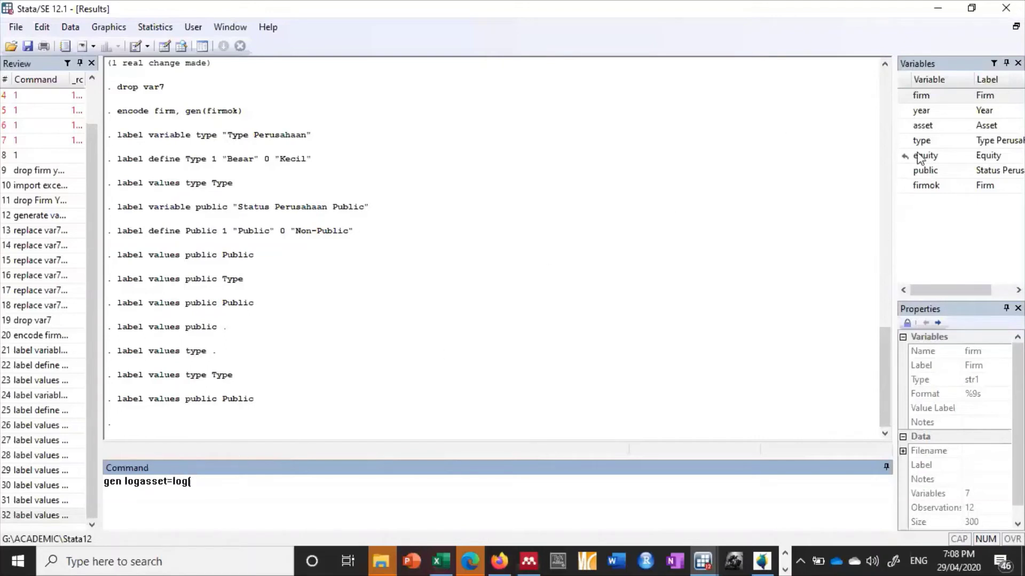
left_click(903, 127)
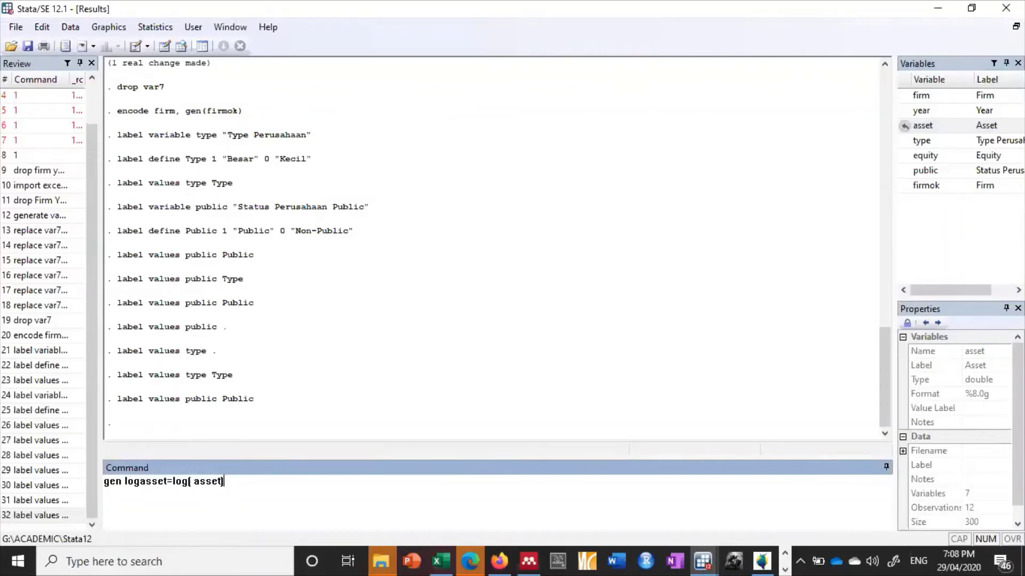
type(")")
key("Return")
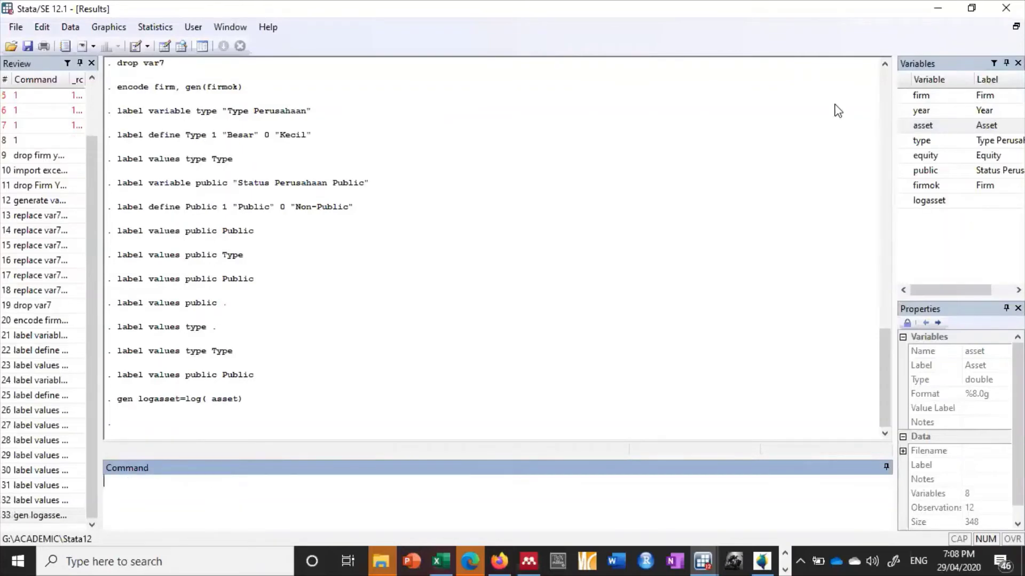
Step: Inspect the logasset values in the Data Editor and return to the Results window
left_click(162, 48)
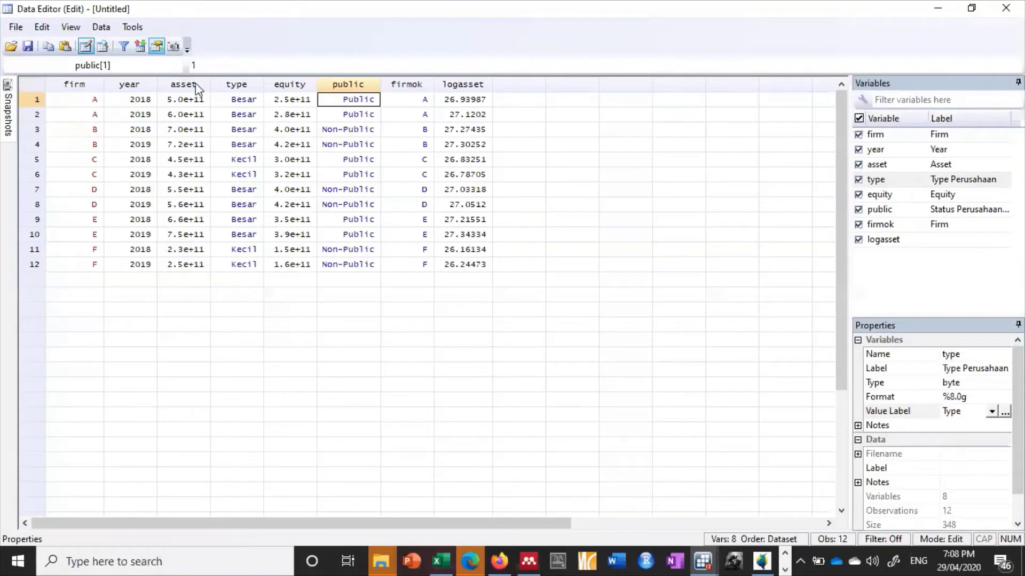
left_click(454, 101)
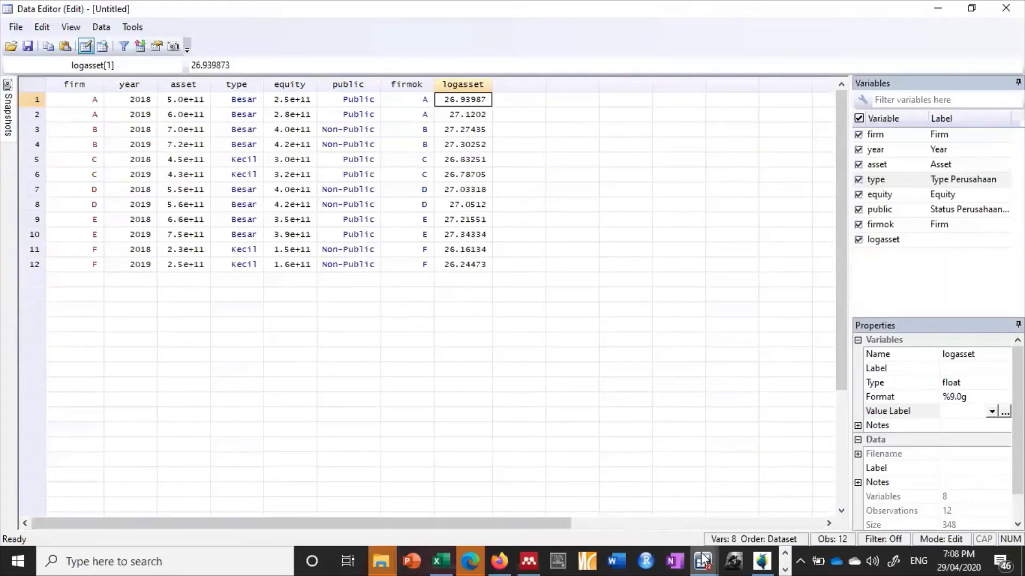
mouse_move(702, 560)
left_click(550, 496)
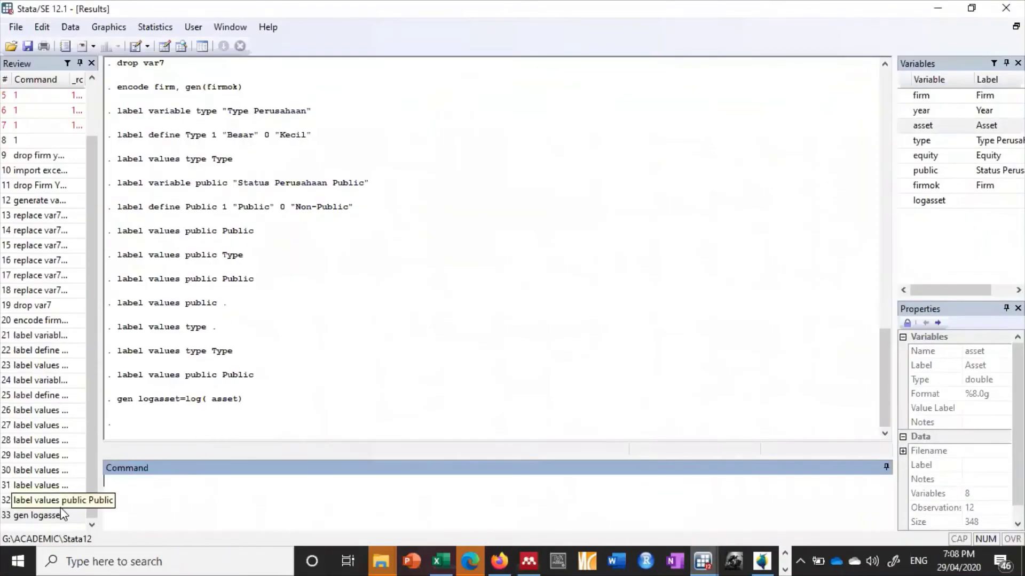
Step: Generate a new variable logequity as log(equity)
type("gen")
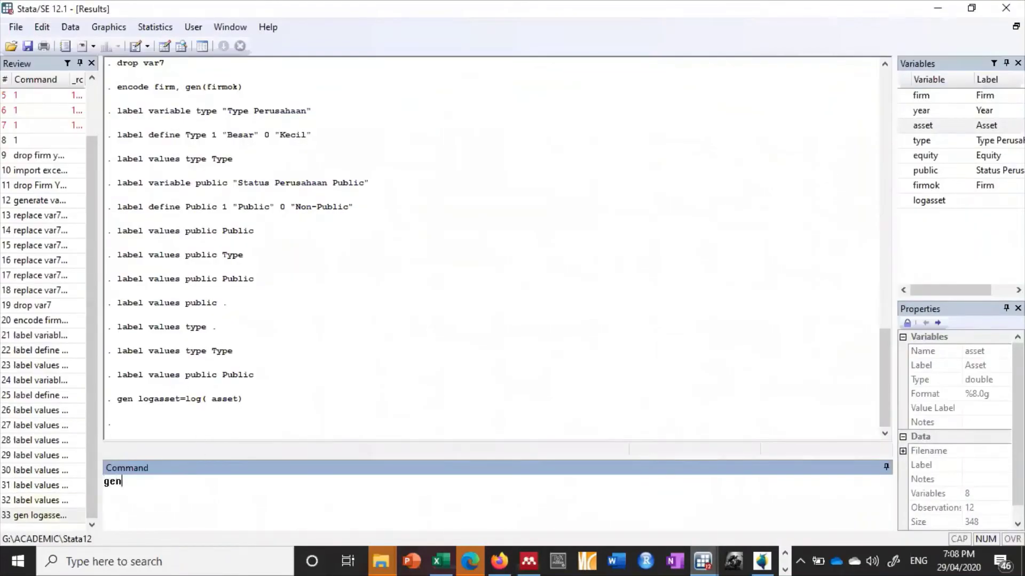
type(" logequity=log(")
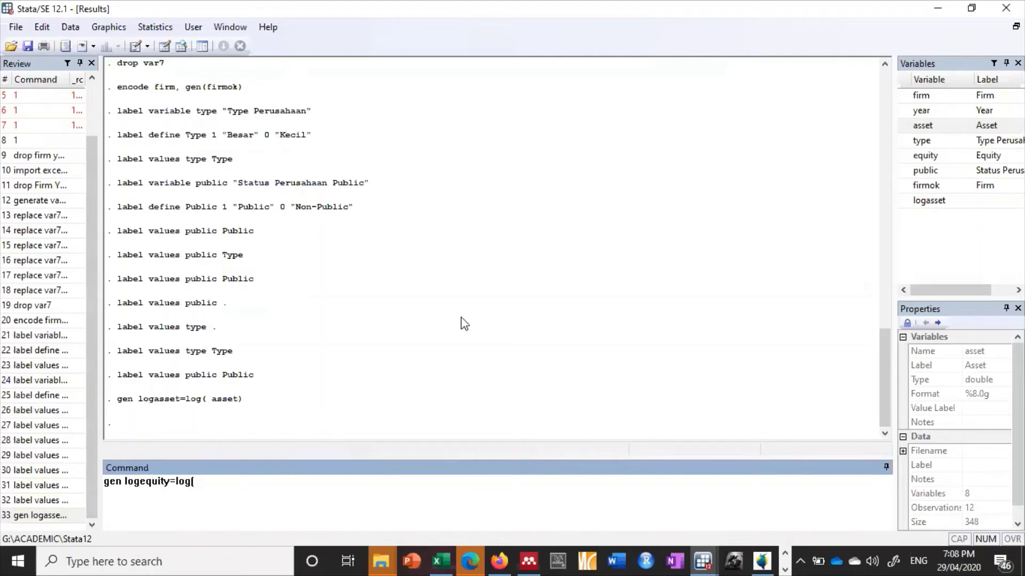
type("equity")
type(")")
key("BackSpace")
key("BackSpace")
key("BackSpace")
key("BackSpace")
key("BackSpace")
key("BackSpace")
key("BackSpace")
left_click(906, 156)
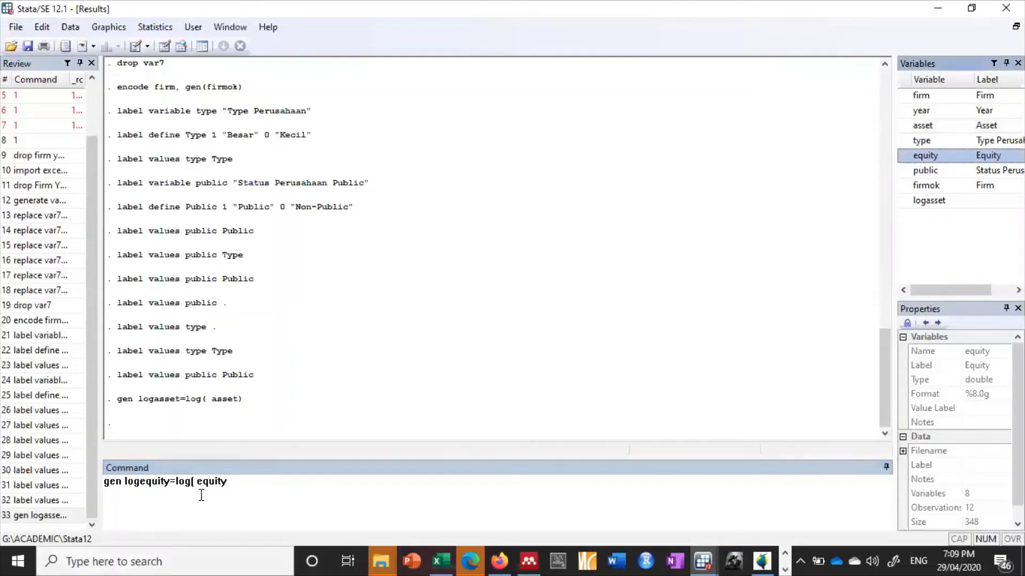
left_click(235, 483)
type(")")
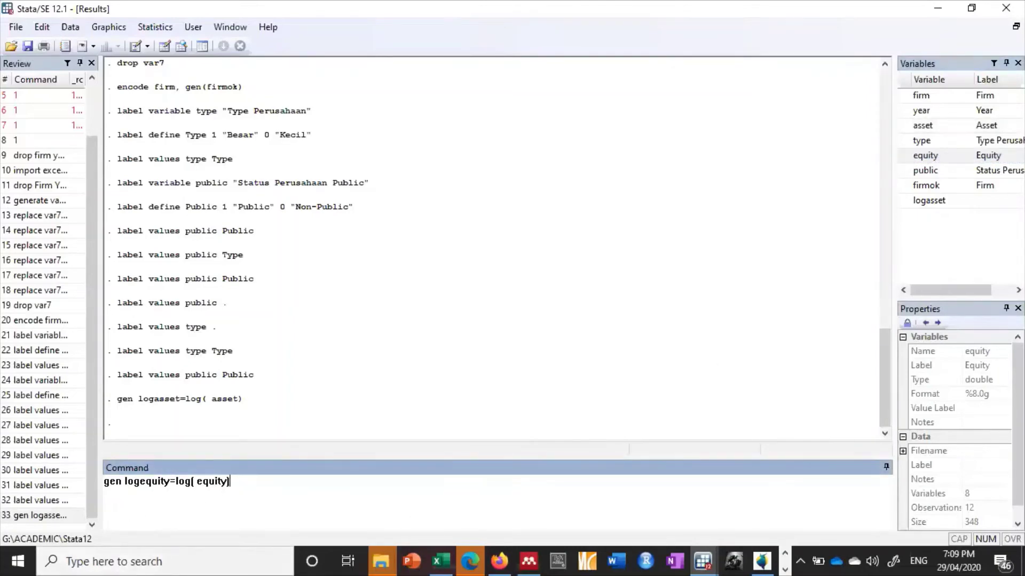
key("Return")
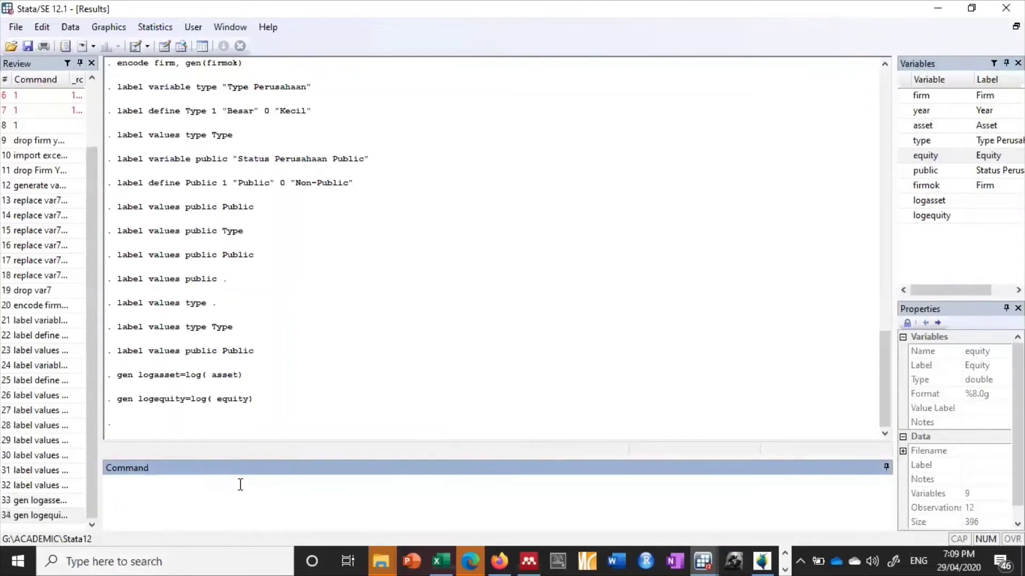
Step: Inspect the logequity values in the Data Editor and return to the Results window
left_click(164, 47)
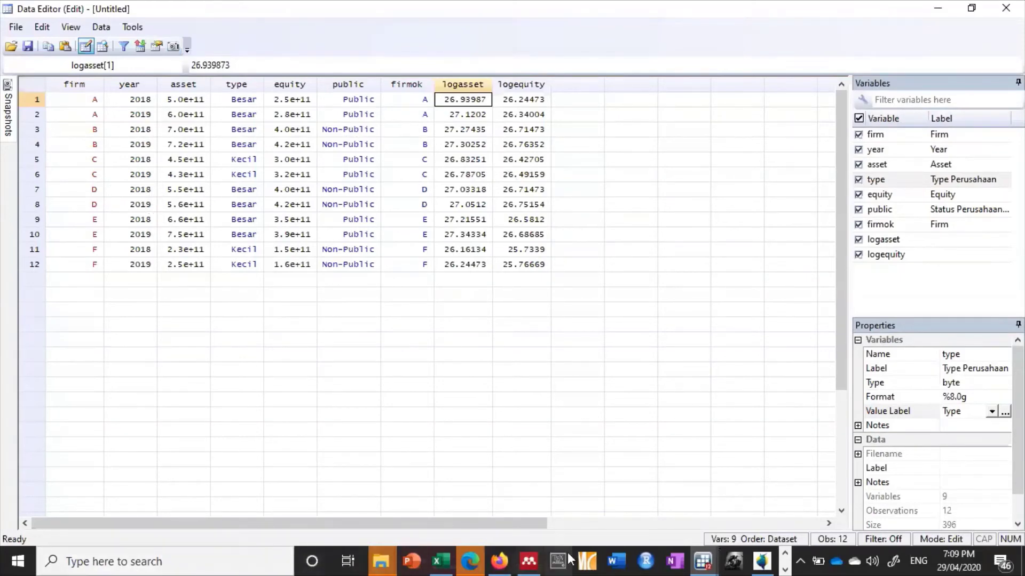
left_click(703, 561)
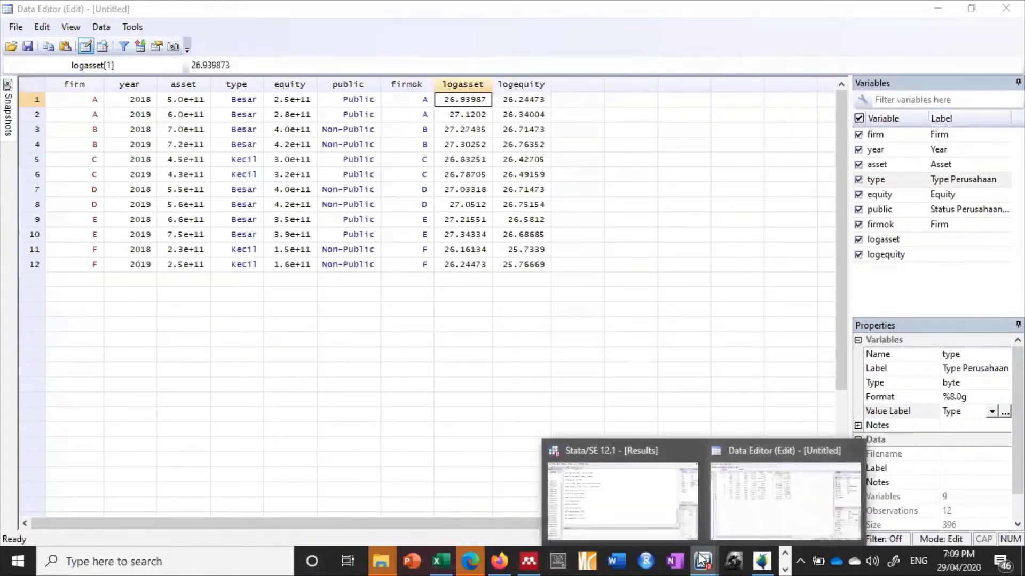
left_click(649, 514)
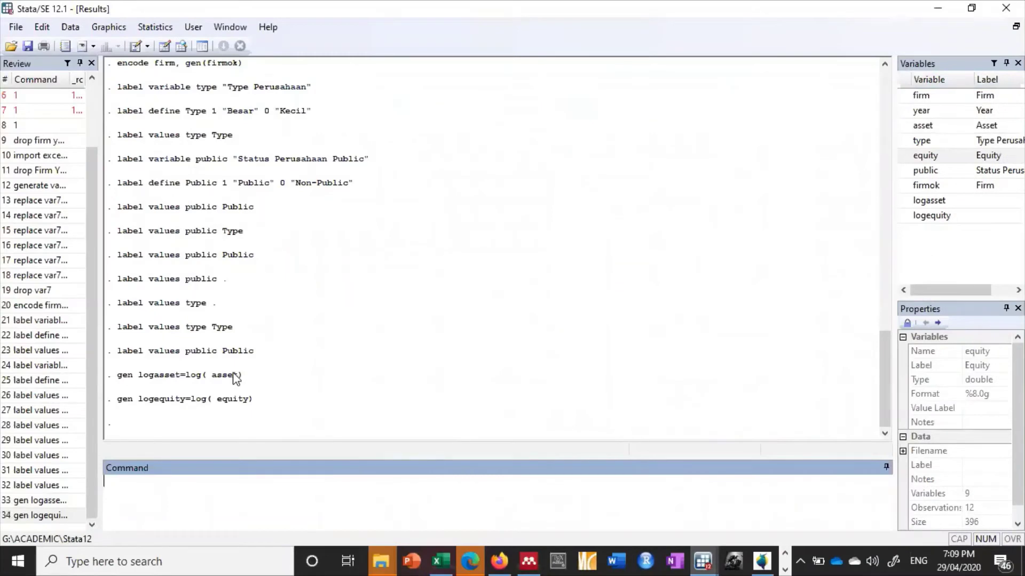
Step: Generate a new variable debt as asset minus equity
type("gen debt=")
left_click(905, 156)
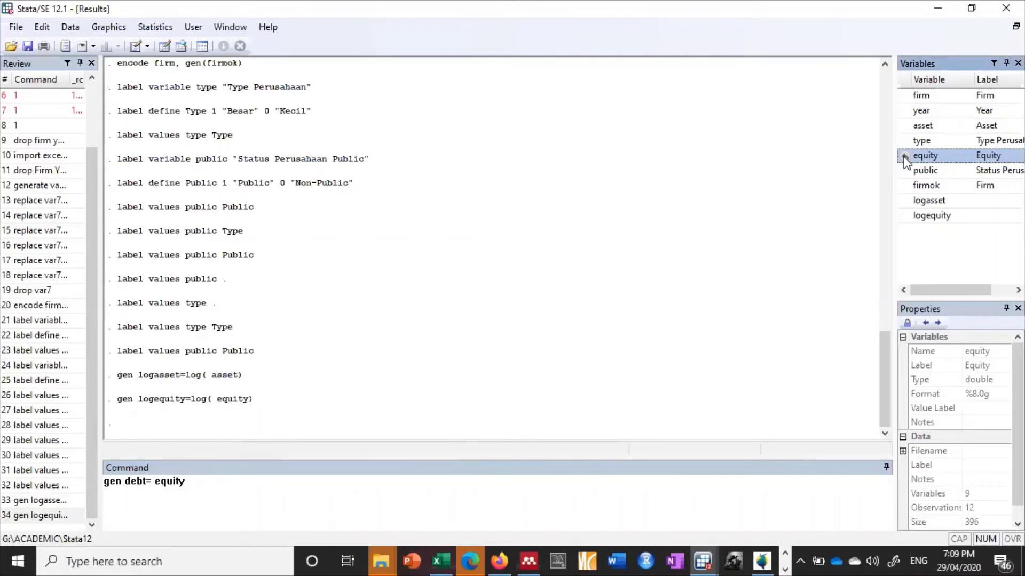
left_click(155, 479)
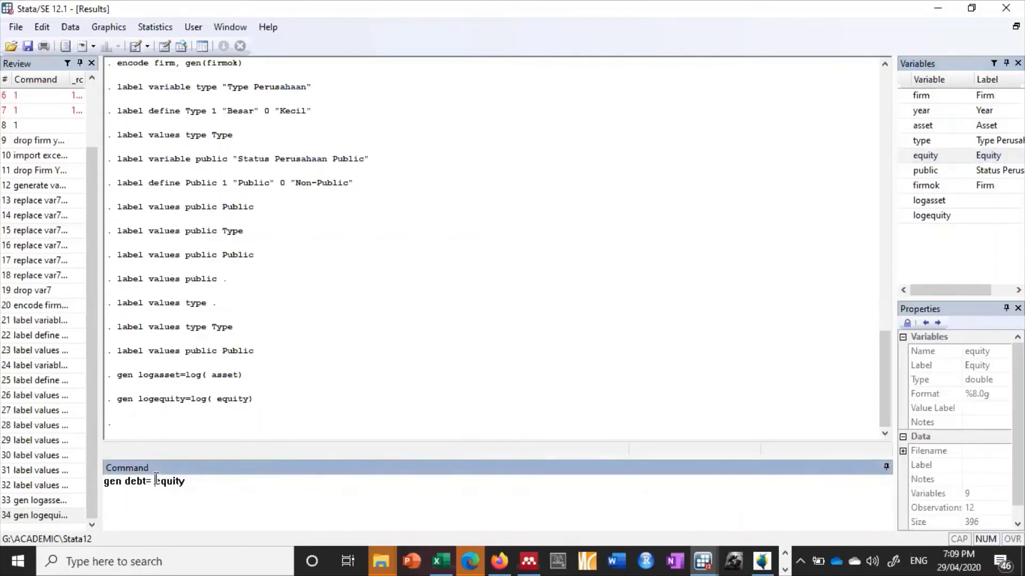
left_click(905, 127)
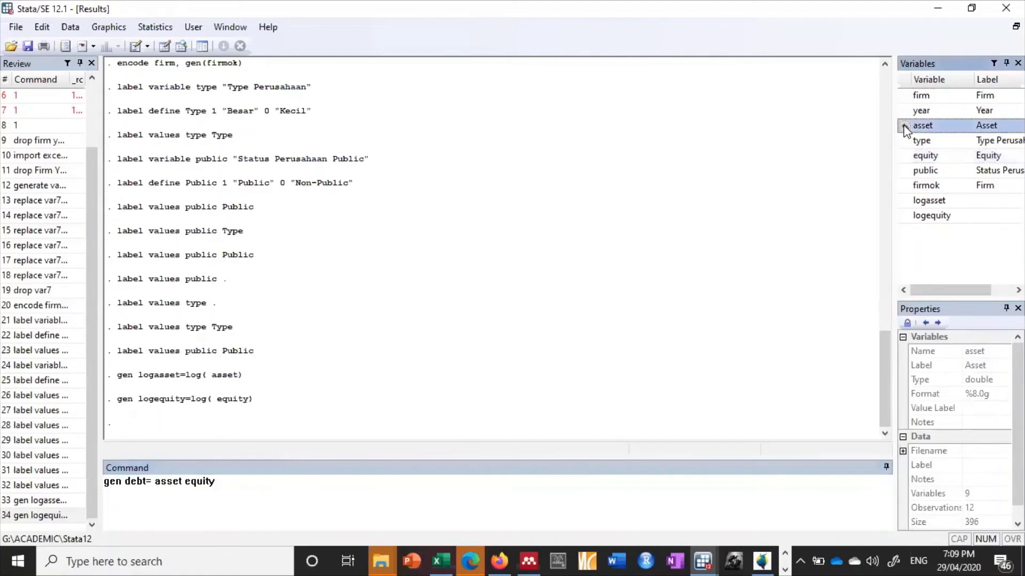
type("-")
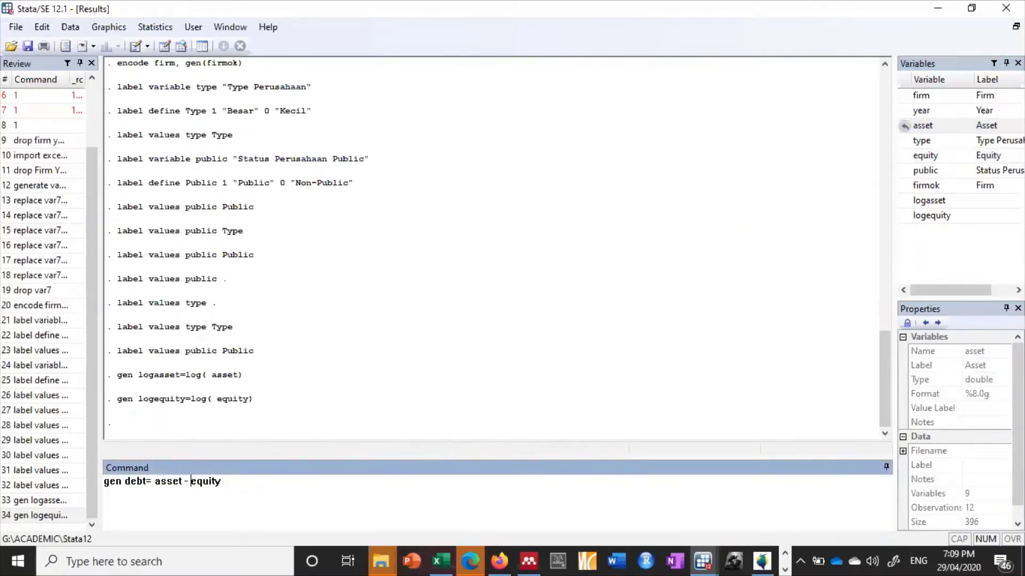
key("Return")
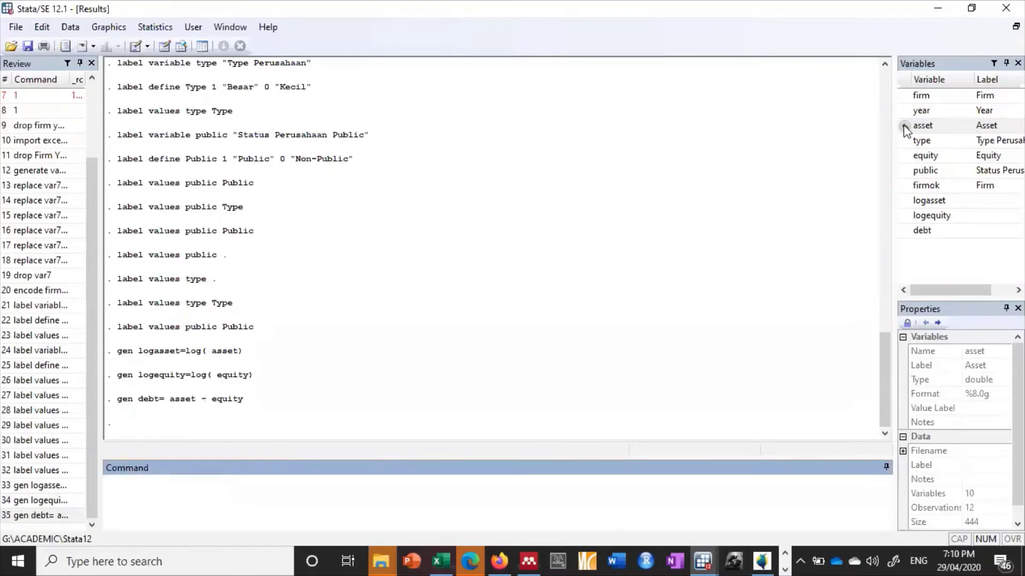
Step: Examine the debt column in the Data Editor and return to the Results window
key("ctrl+8")
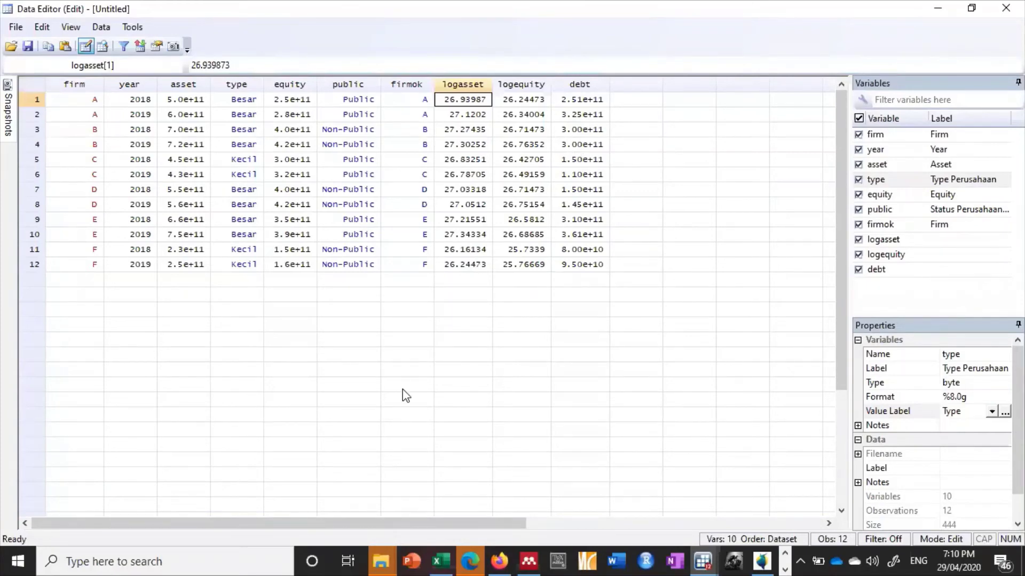
mouse_move(703, 562)
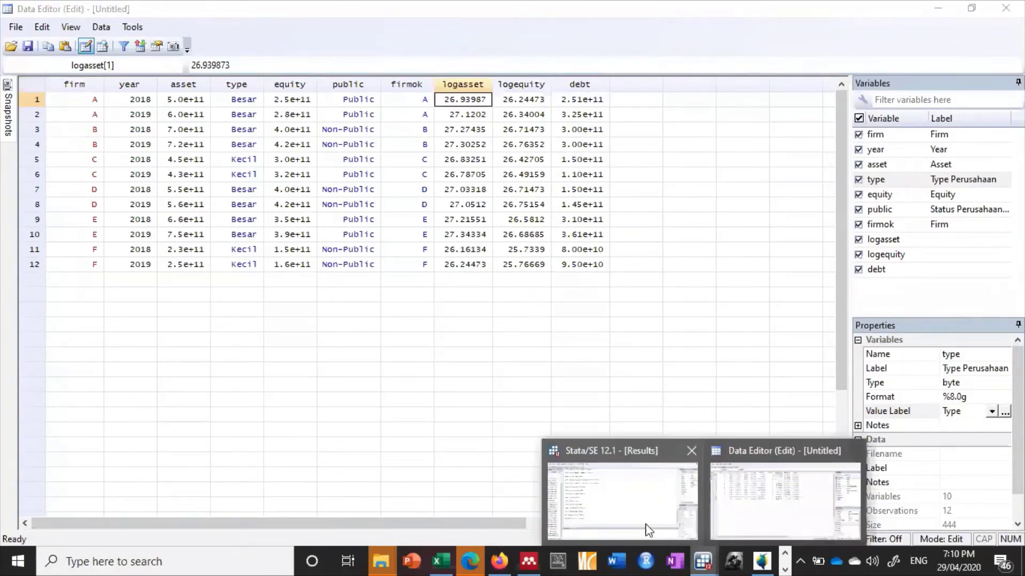
left_click(647, 528)
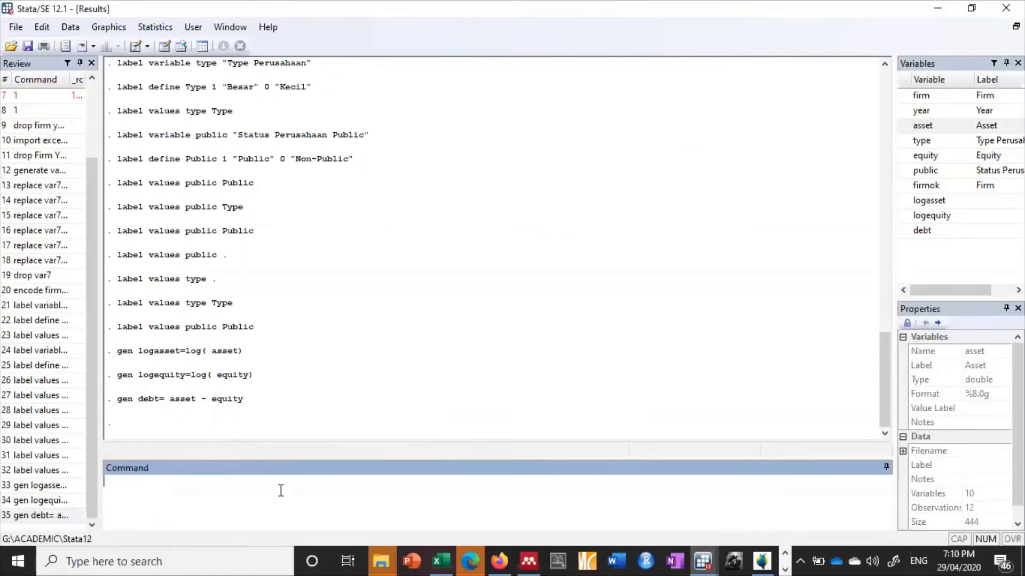
Step: Generate a new variable der as debt divided by equity
type("gen der=")
mouse_move(905, 160)
left_click(905, 231)
left_click(173, 482)
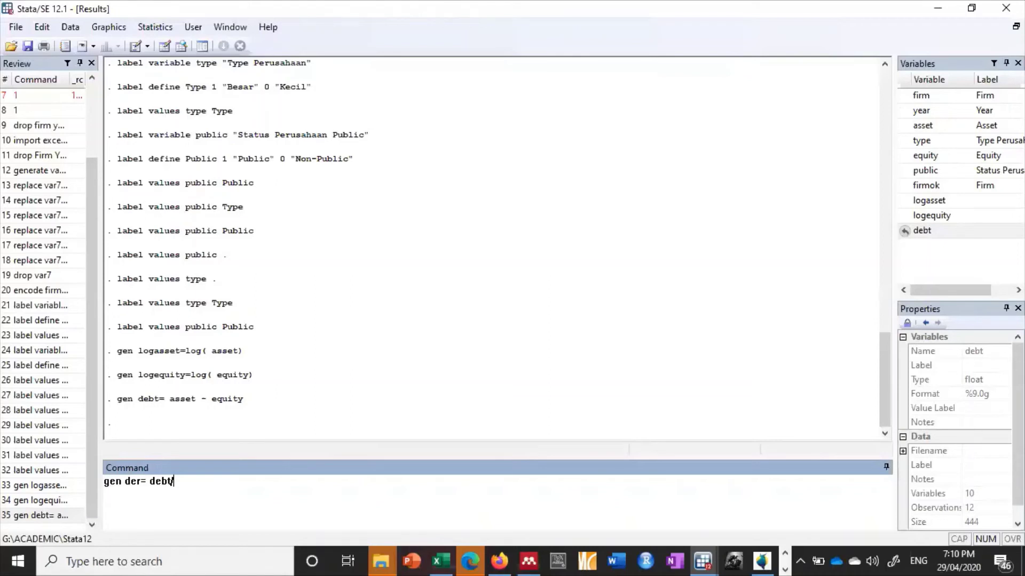
left_click(908, 156)
key("Return")
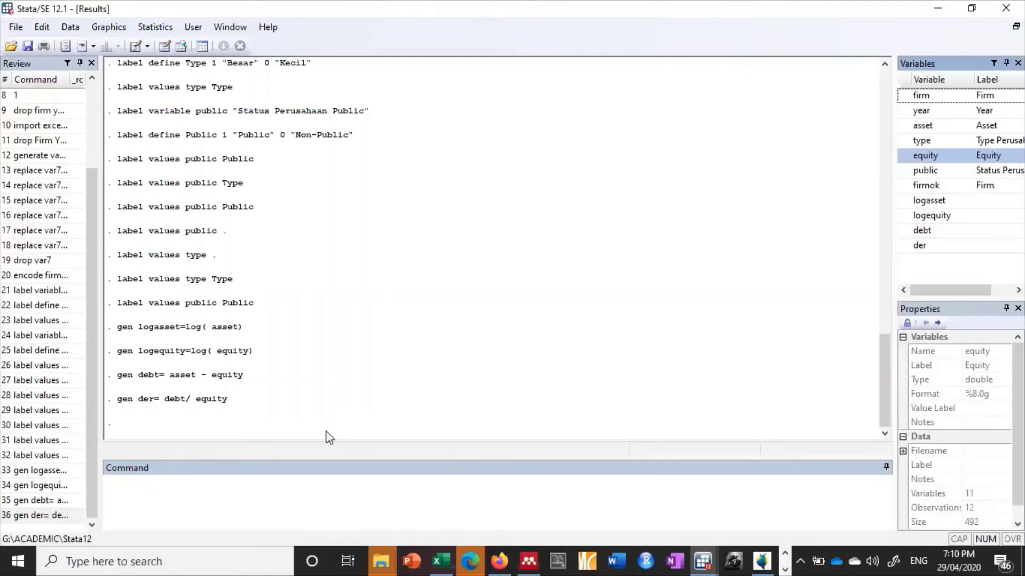
Step: Generate a new variable dr as debt divided by asset, correcting any misspelling of asset in the command
type("gen ")
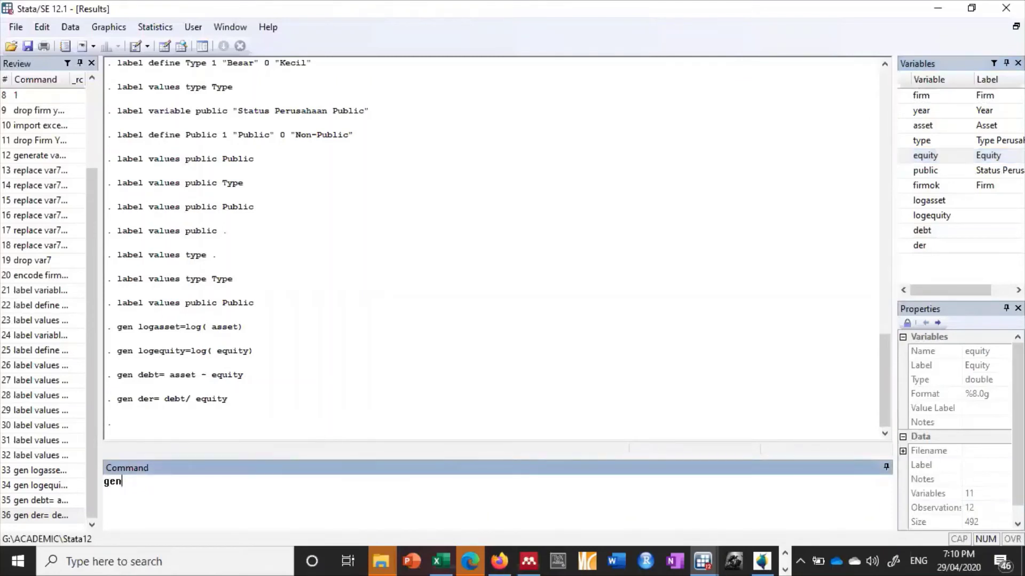
type("dr=")
left_click(905, 235)
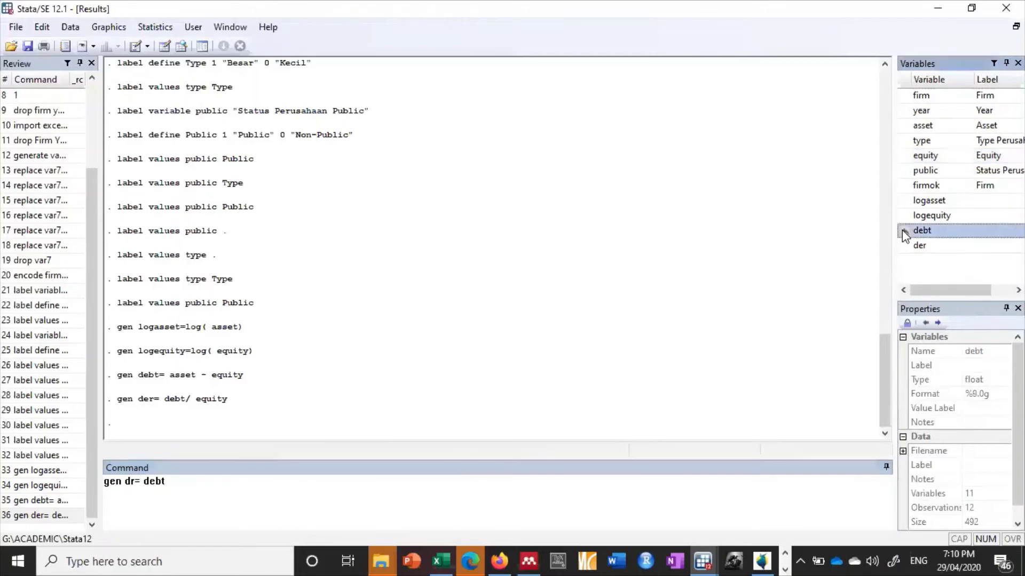
type("/")
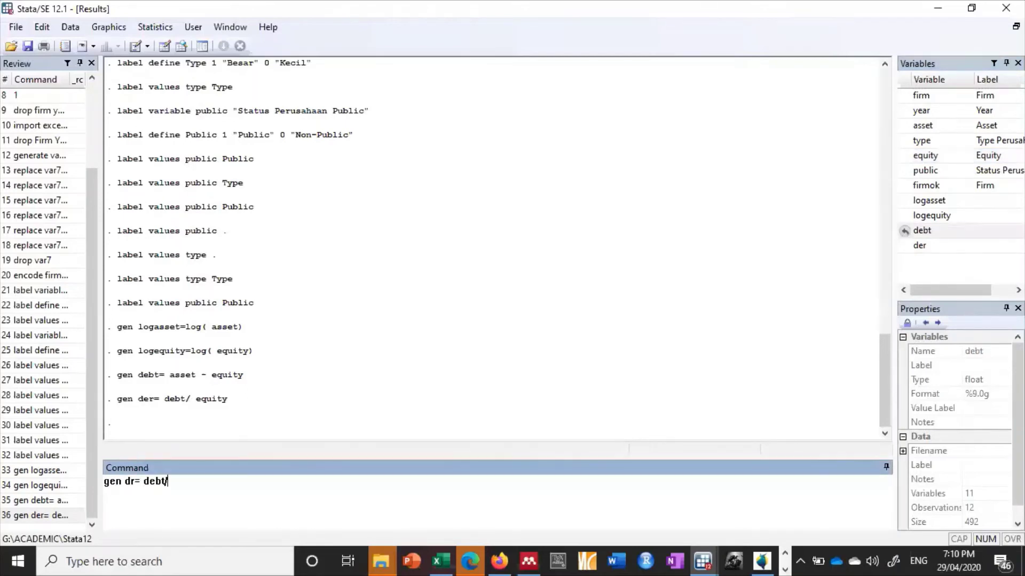
left_click(904, 127)
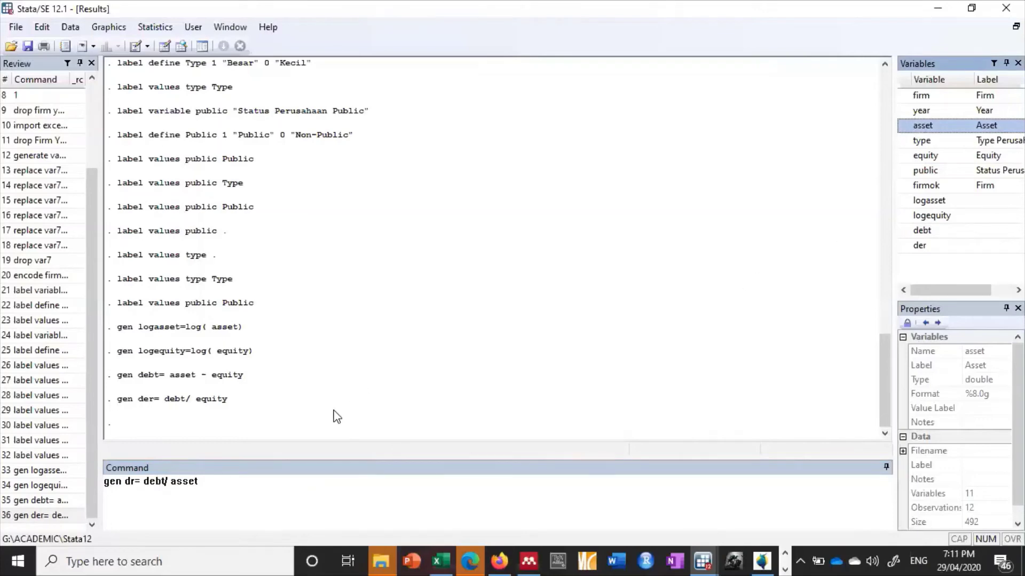
left_click(216, 486)
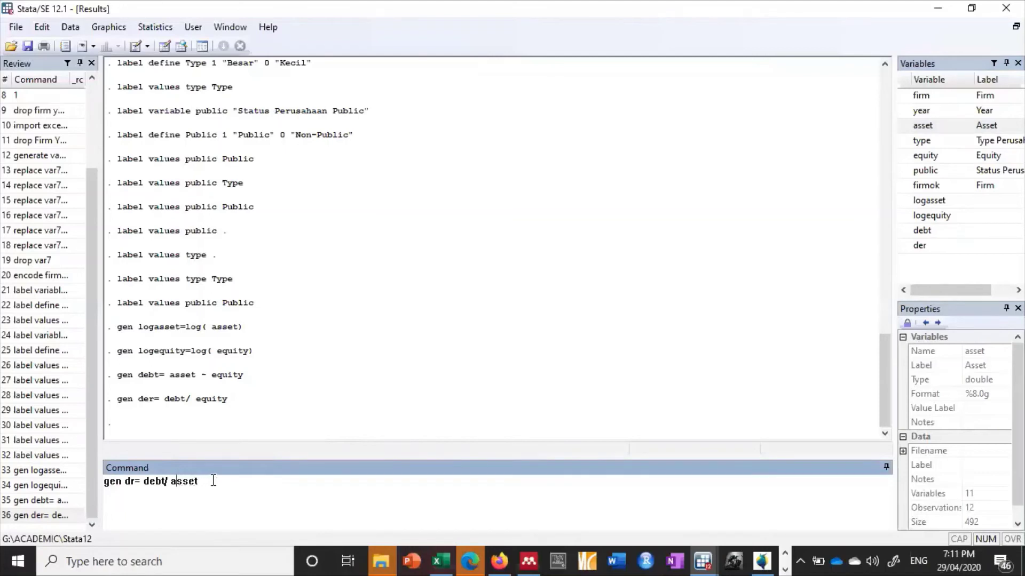
type("s")
key("Return")
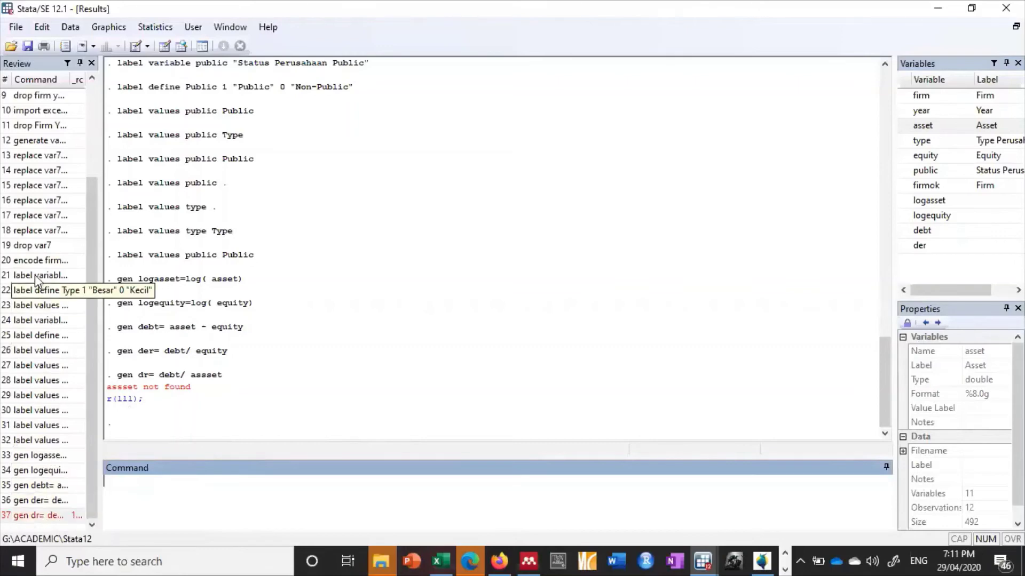
left_click(30, 521)
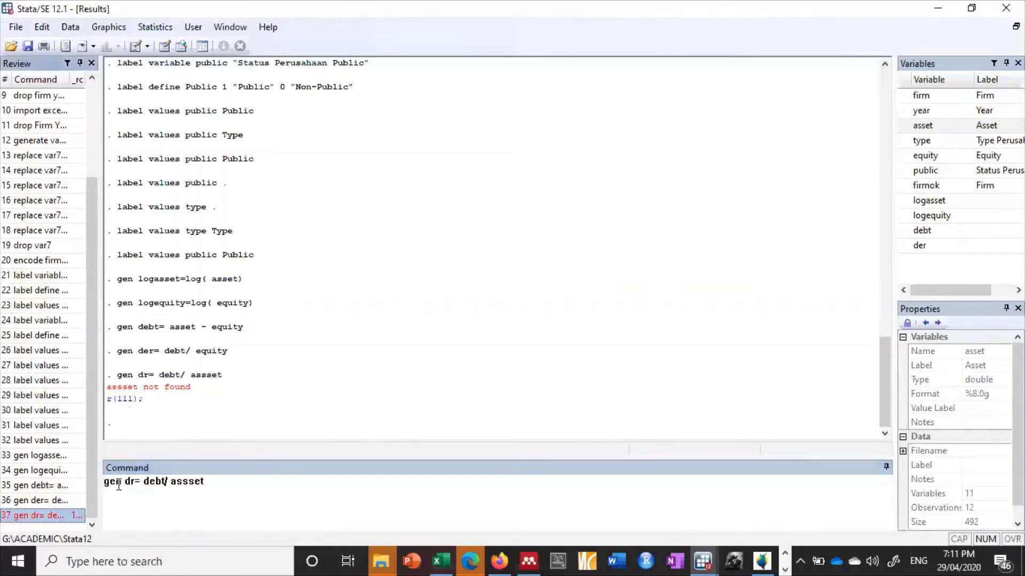
left_click(183, 483)
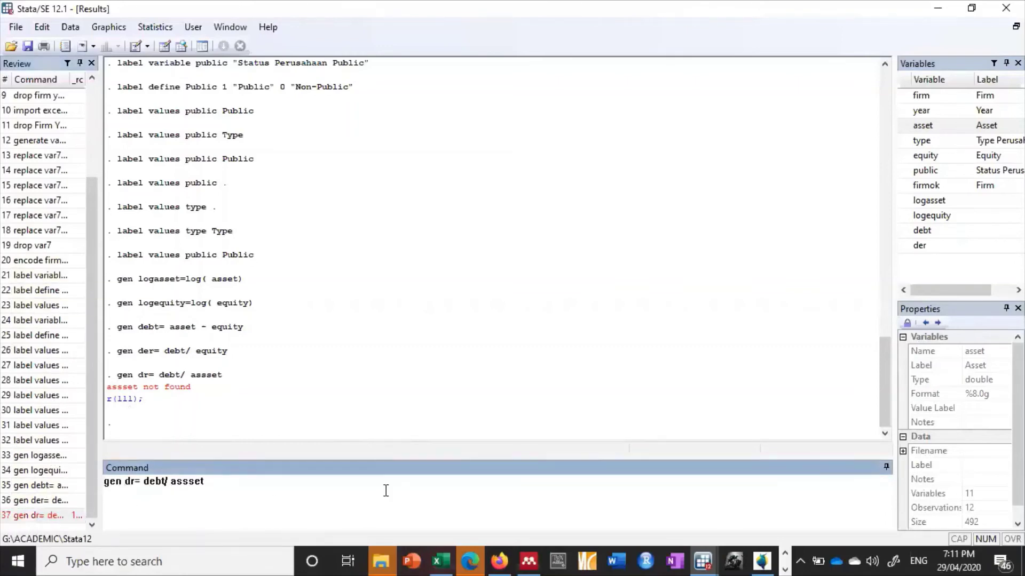
key("BackSpace")
key("Return")
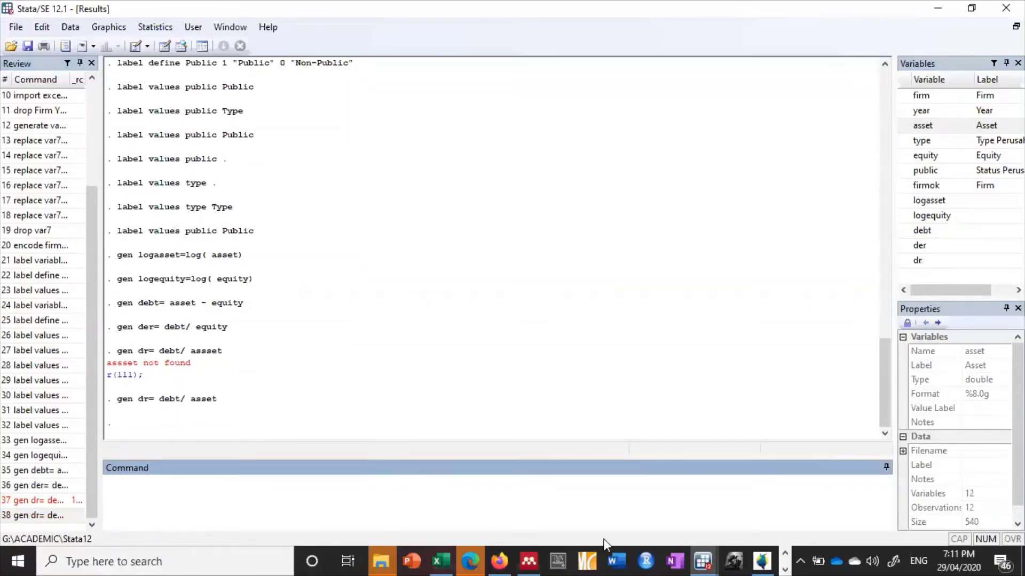
Step: Check the der and dr ratio values in the Data Editor and return to the Results window
mouse_move(705, 560)
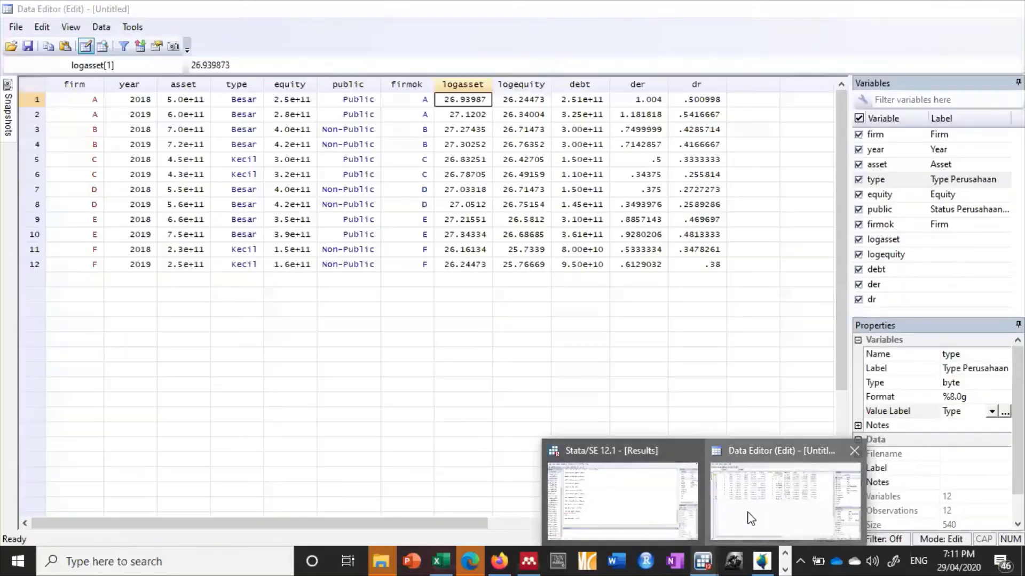
left_click(747, 516)
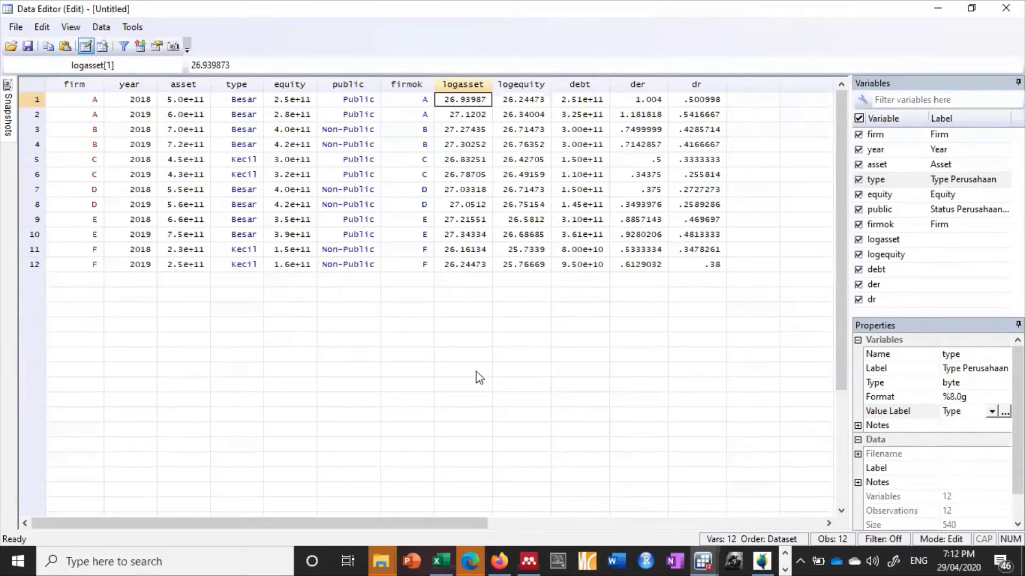
mouse_move(705, 560)
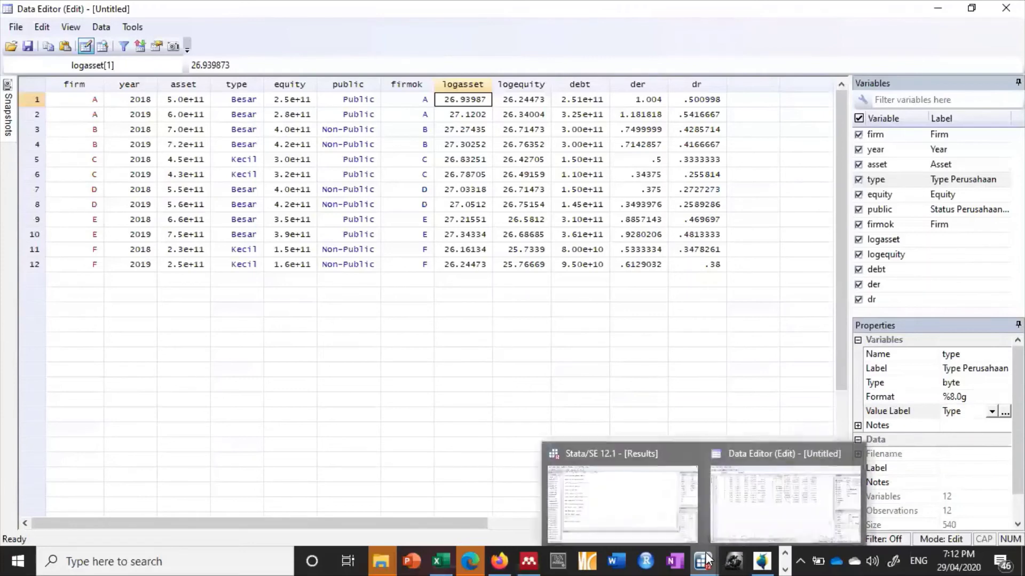
left_click(658, 508)
Step: Define a value label JenisKelamin with 1 as "Pria" and 0 as "Perempuan", reusing the earlier label define Public command
scroll(327, 347, "up", 2)
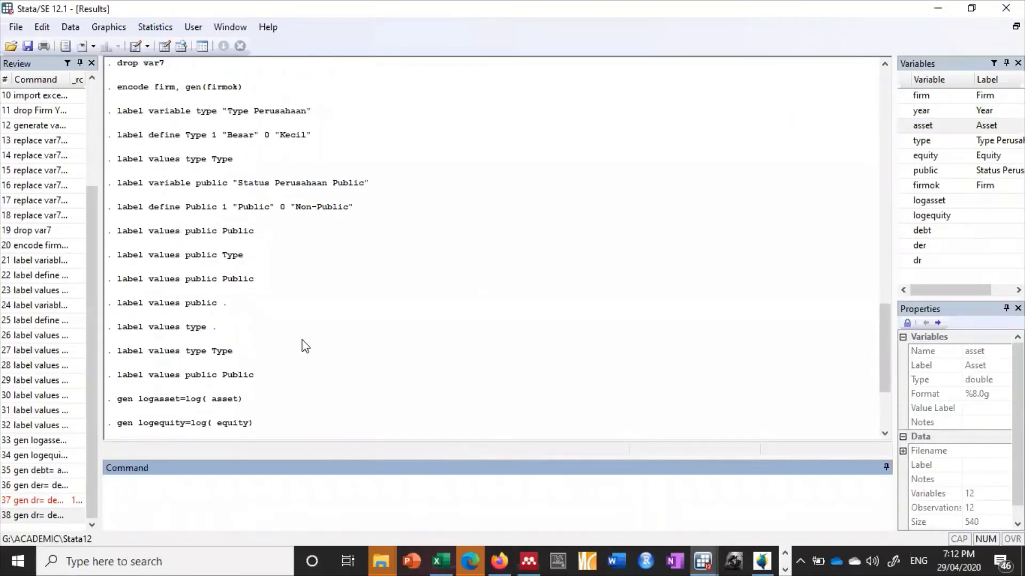
scroll(178, 199, "up", 2)
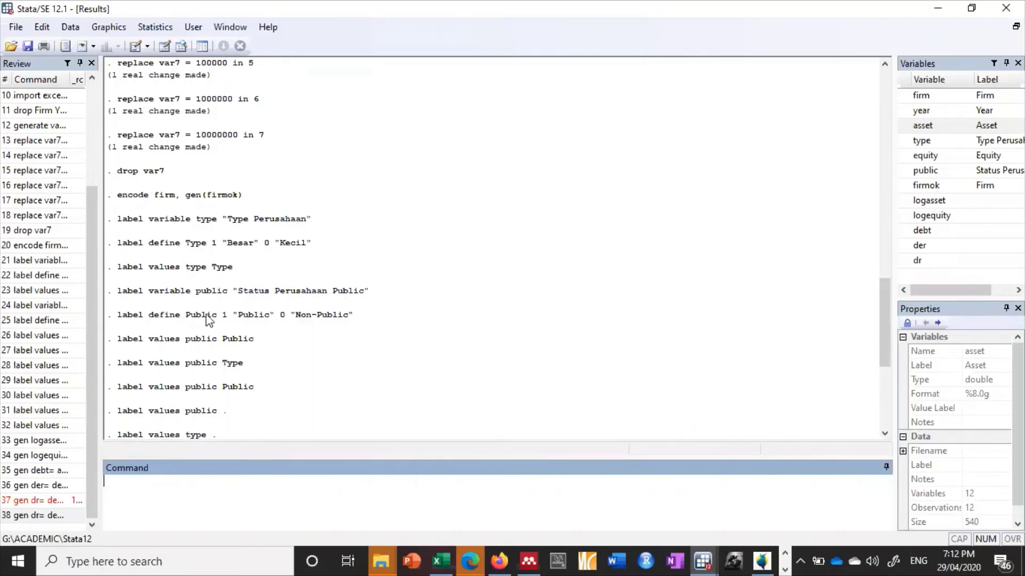
scroll(187, 320, "down", 2)
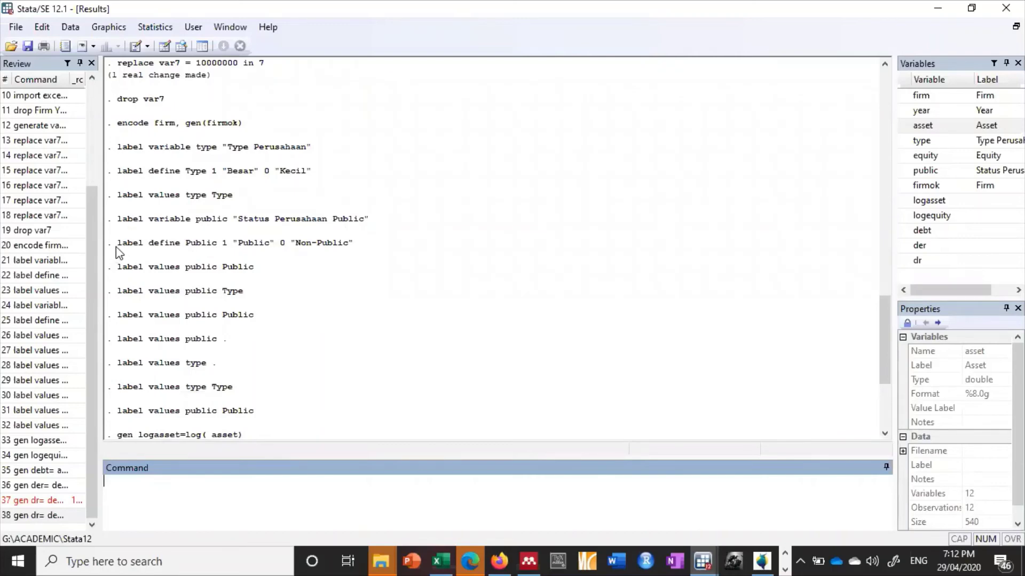
left_click_drag(113, 245, 353, 255)
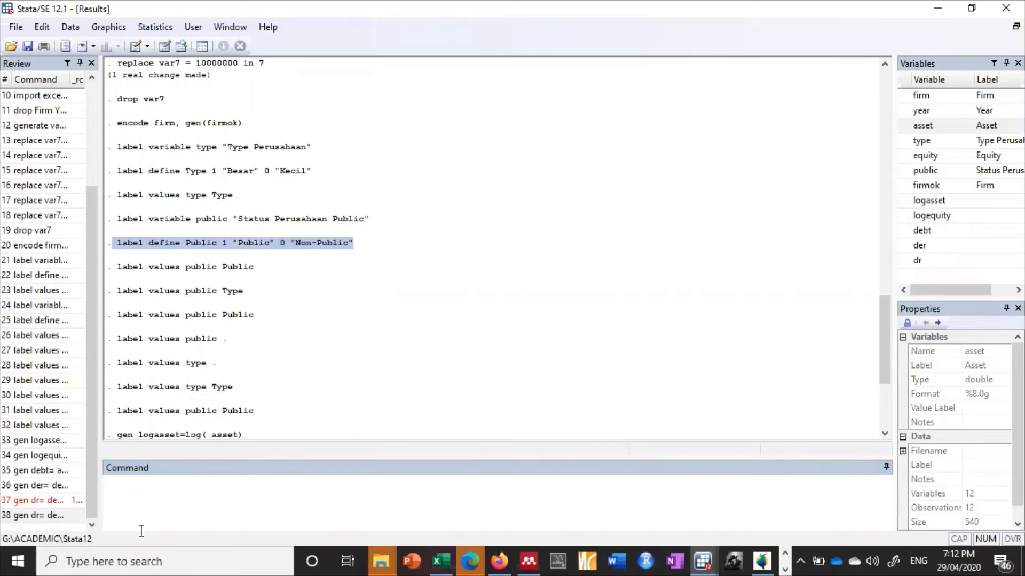
left_click(141, 489)
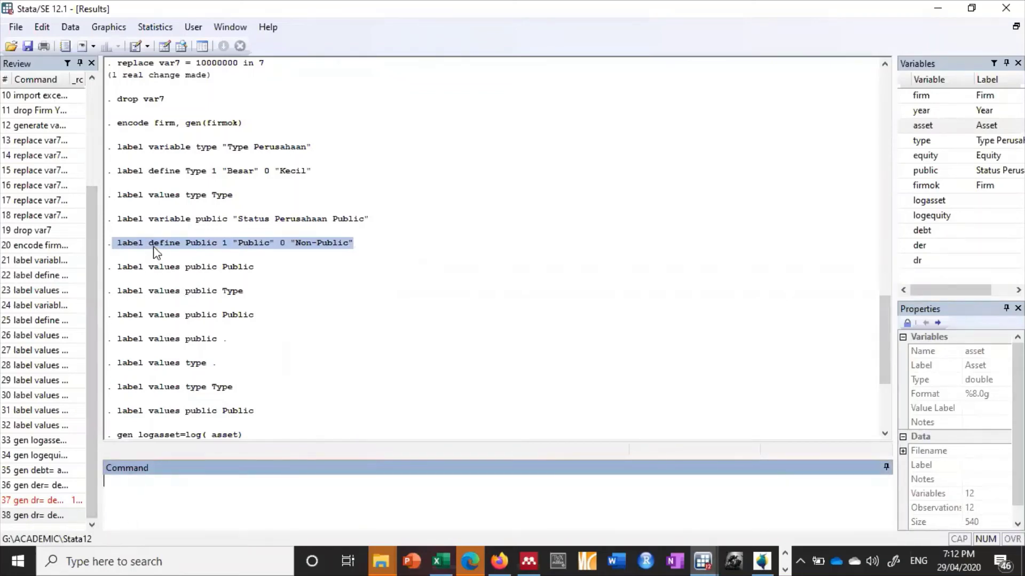
left_click(46, 319)
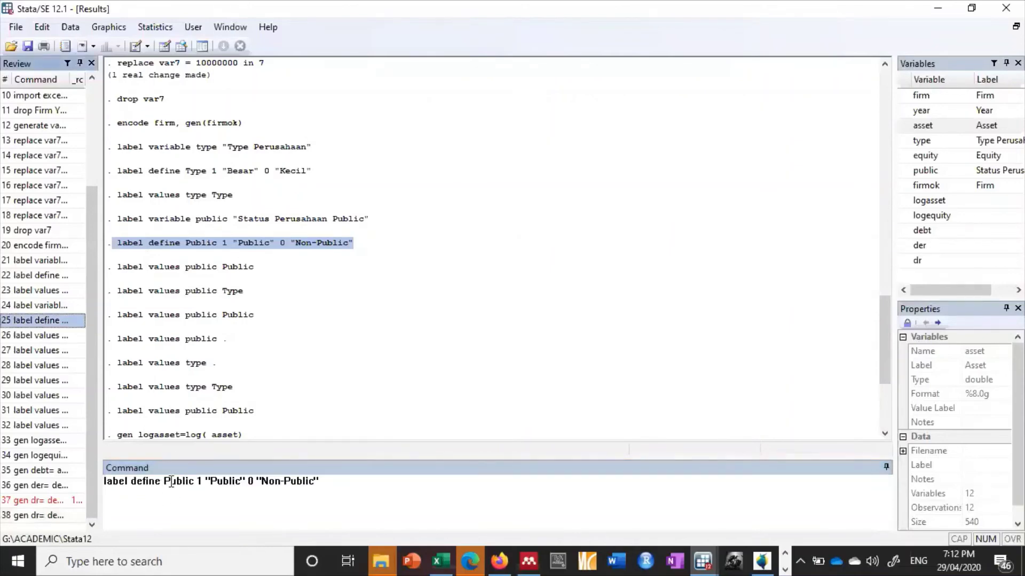
left_click_drag(163, 482, 196, 486)
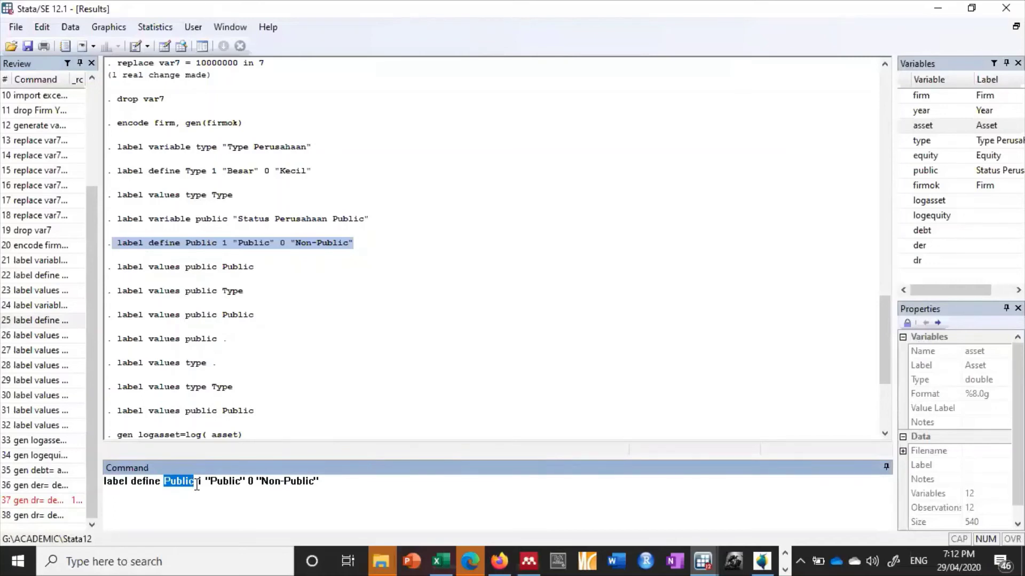
type("Jenis")
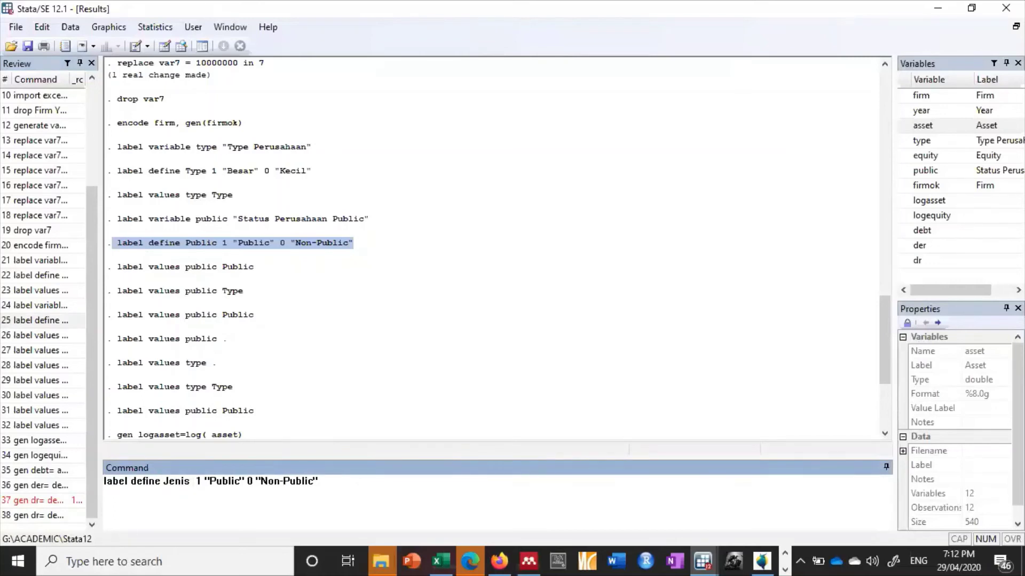
type("Kelamin")
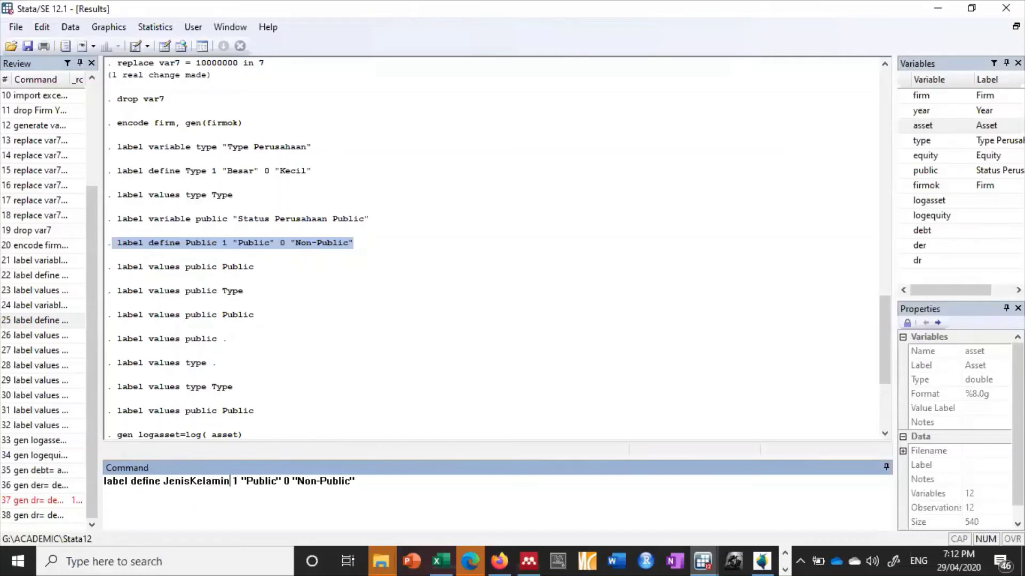
left_click_drag(247, 482, 279, 482)
type("Pria")
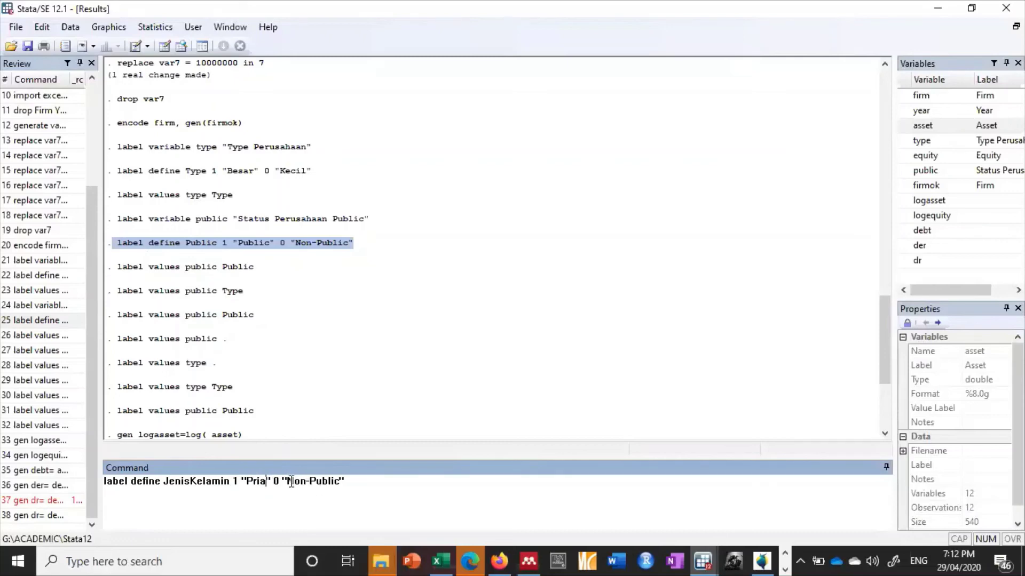
left_click_drag(287, 482, 342, 482)
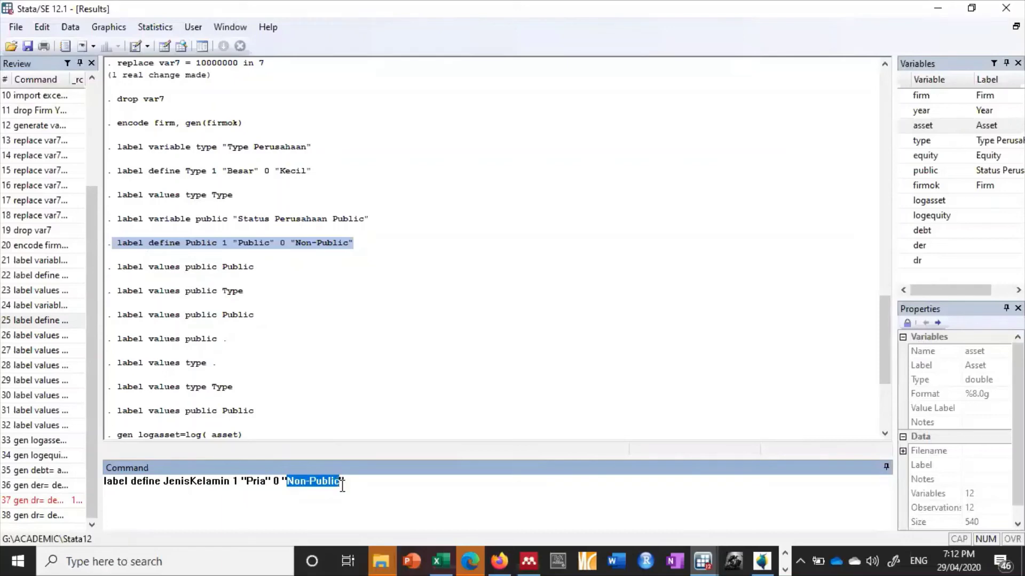
type("Perempuan")
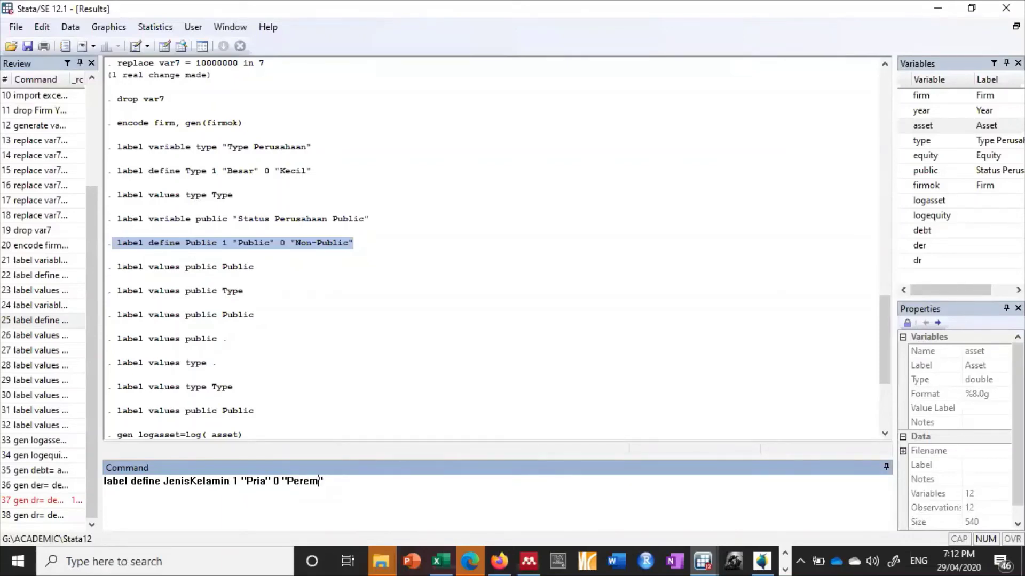
key("Return")
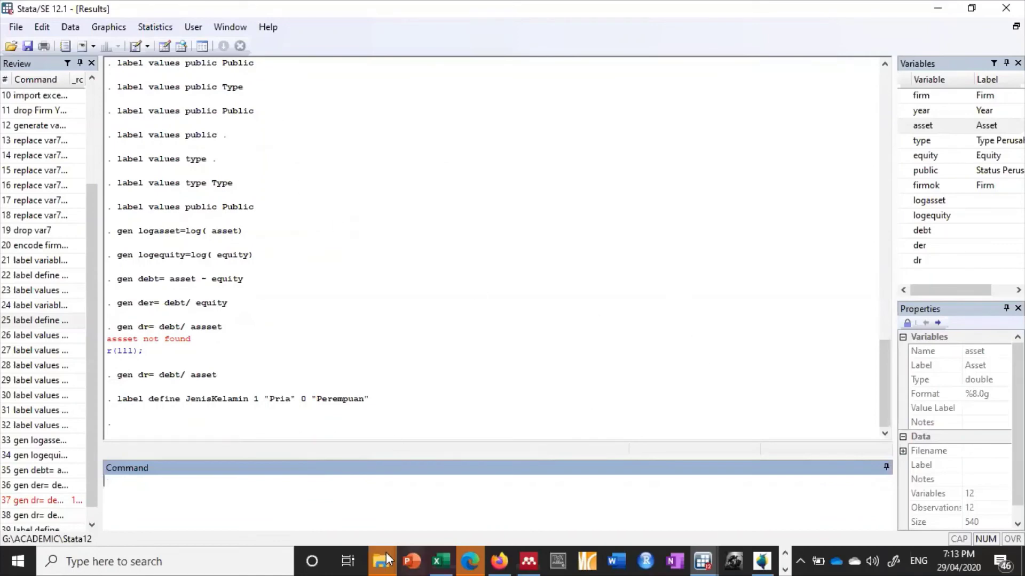
Step: Check the value labels available for the type variable in the Data Editor and return to the Results window
mouse_move(703, 561)
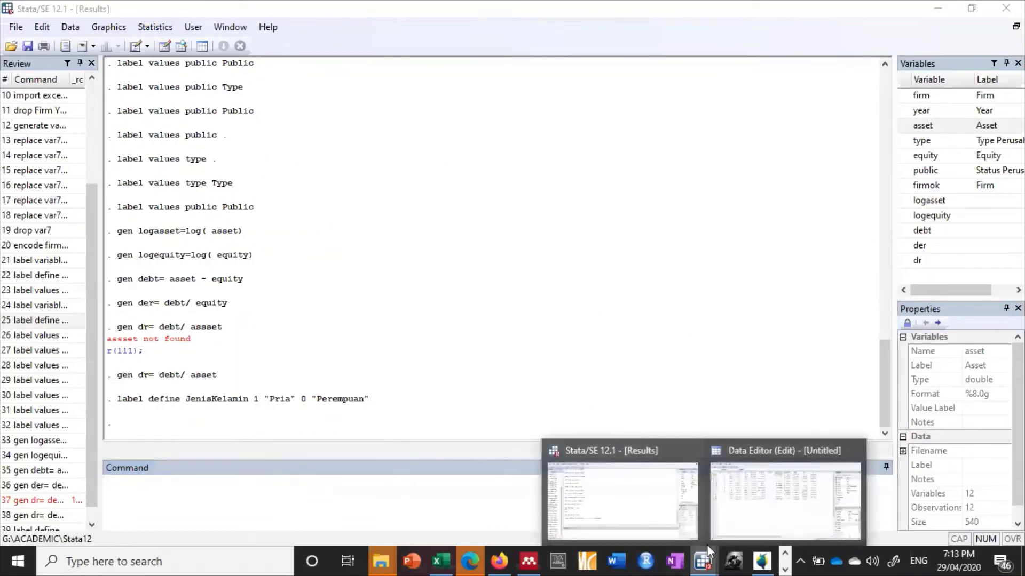
left_click(750, 510)
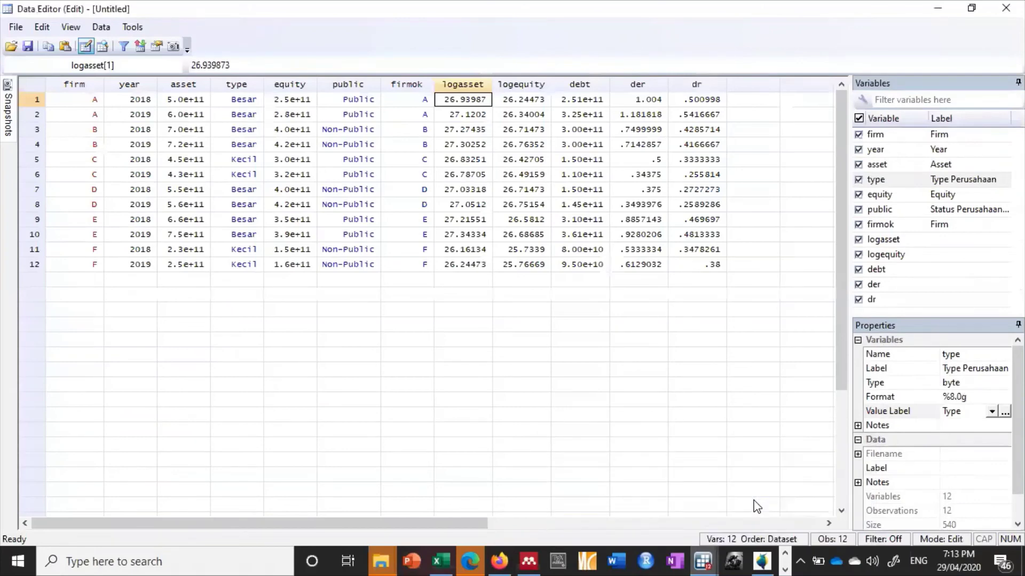
left_click(991, 412)
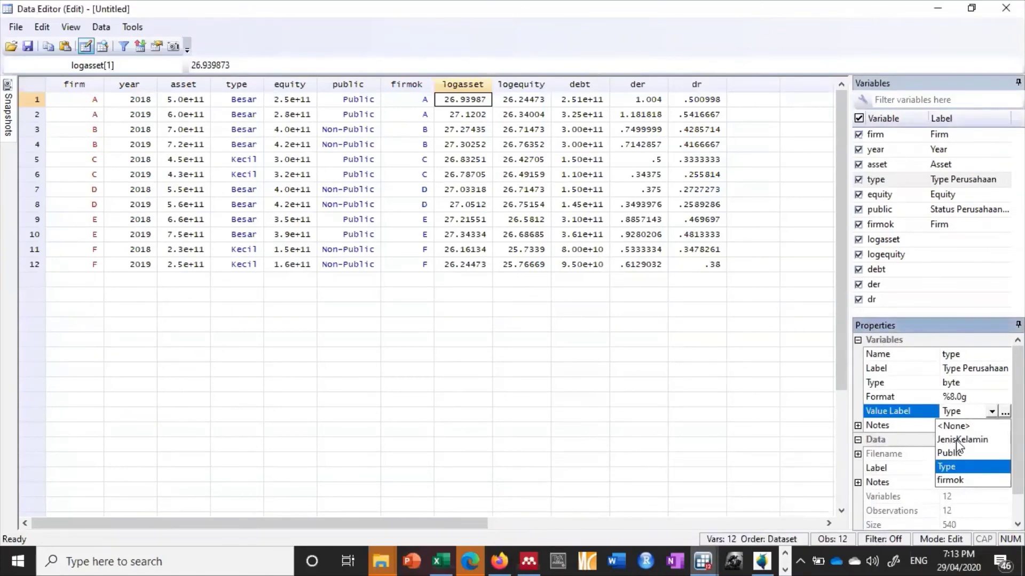
left_click(596, 368, "shift")
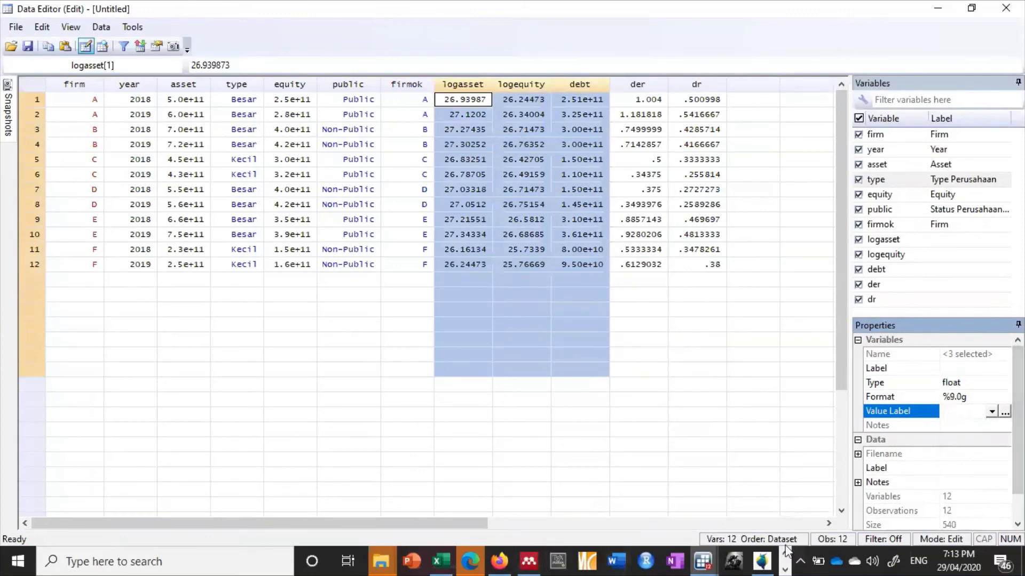
left_click(699, 560)
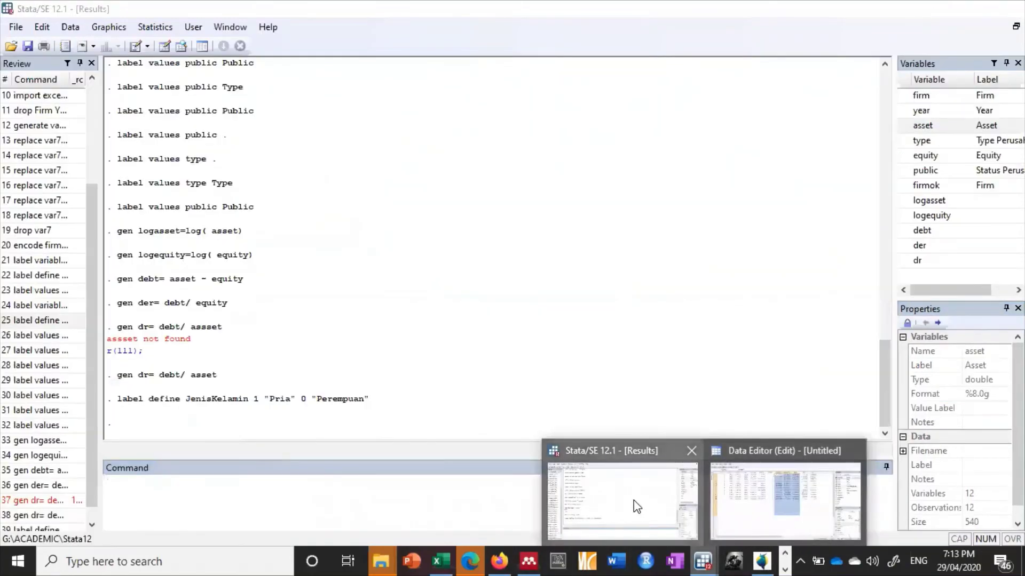
left_click(633, 508)
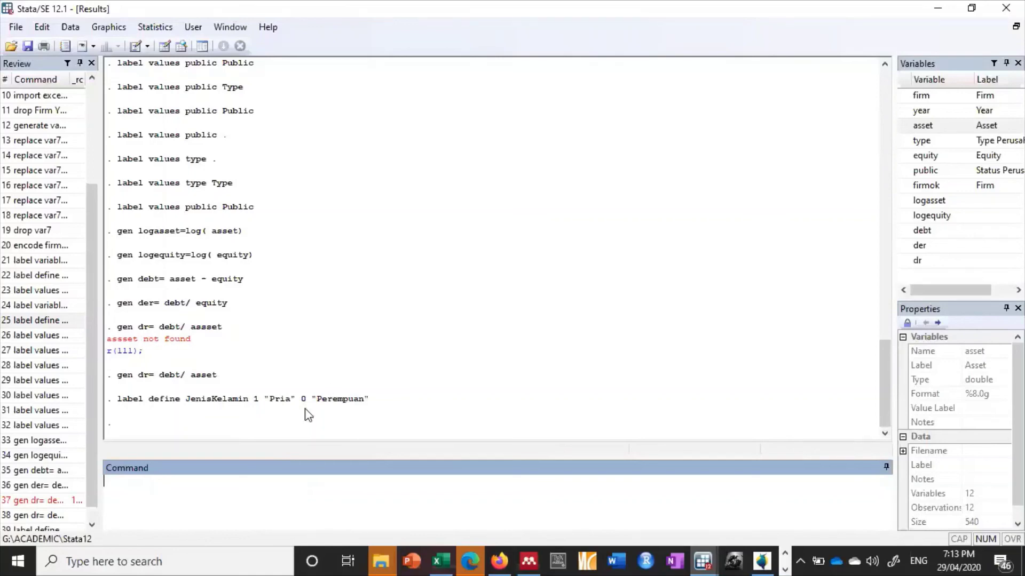
Step: Run a regression of der on public
type("regress")
key("BackSpace")
mouse_move(900, 171)
left_click(906, 246)
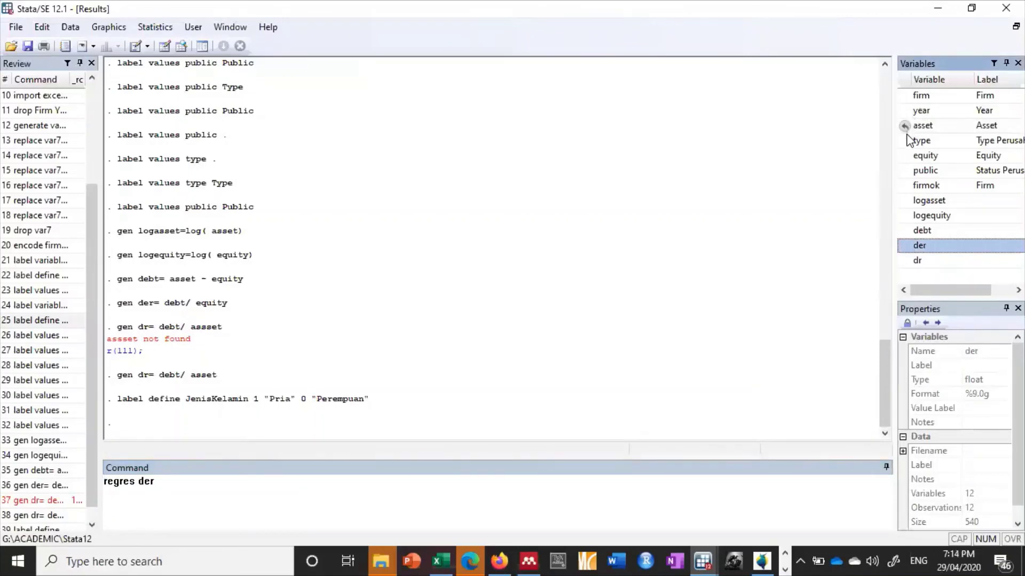
left_click(904, 170)
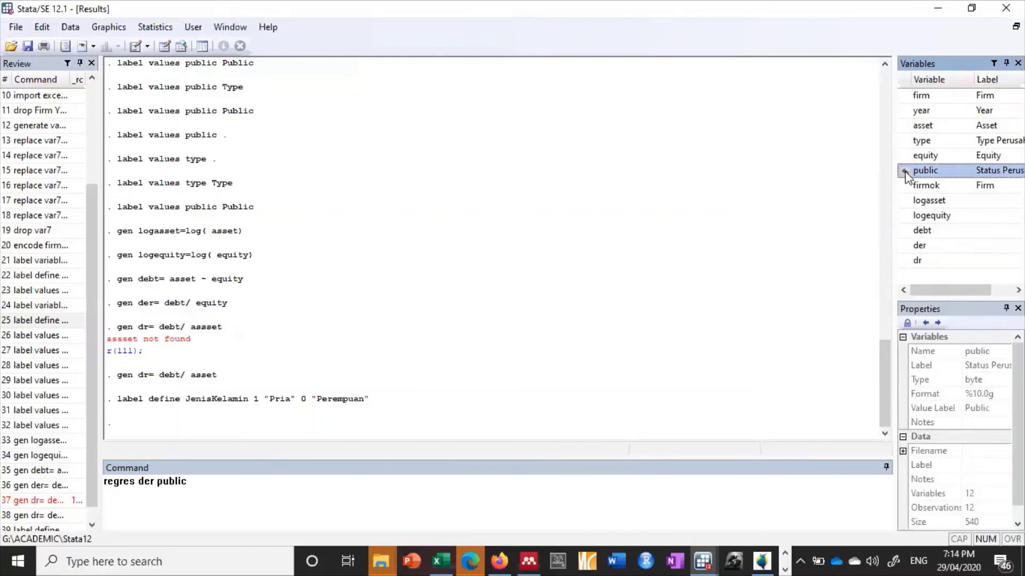
key("Return")
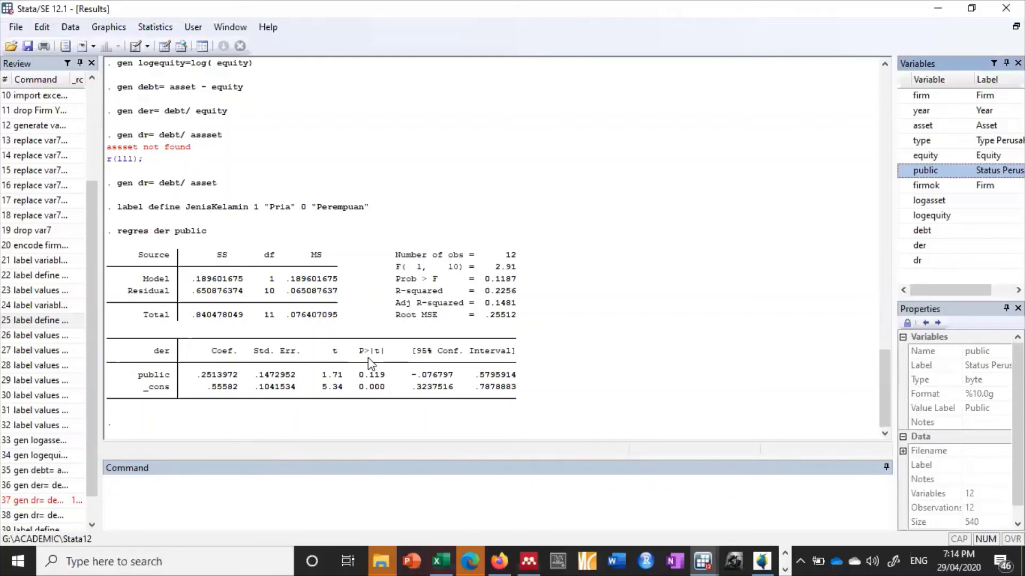
Step: Try to regress der on public with firm added as a factor variable, i.firm, reusing the previous regression command
left_click(128, 484)
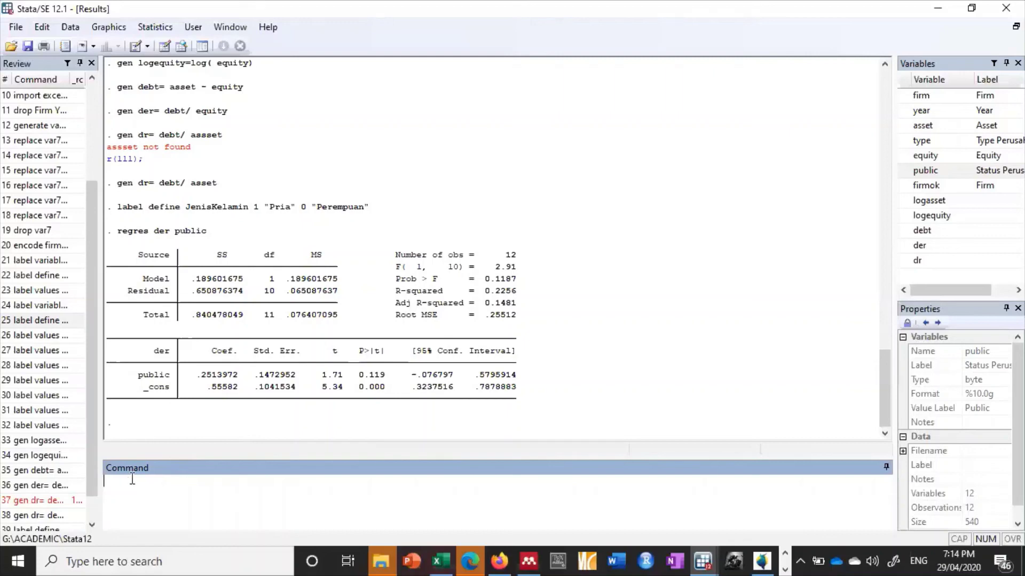
scroll(91, 520, "down", 1)
left_click(48, 515)
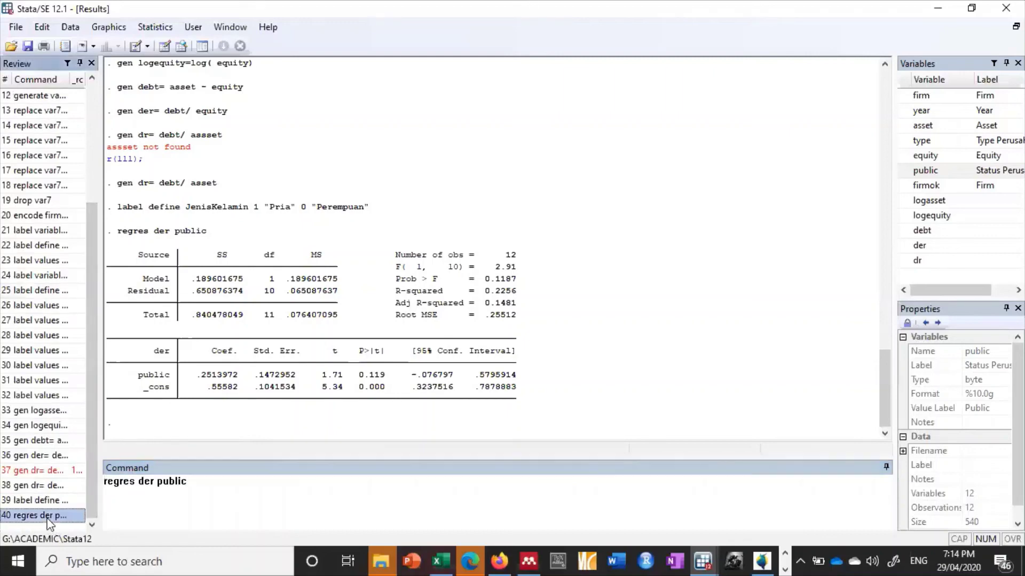
left_click(199, 481)
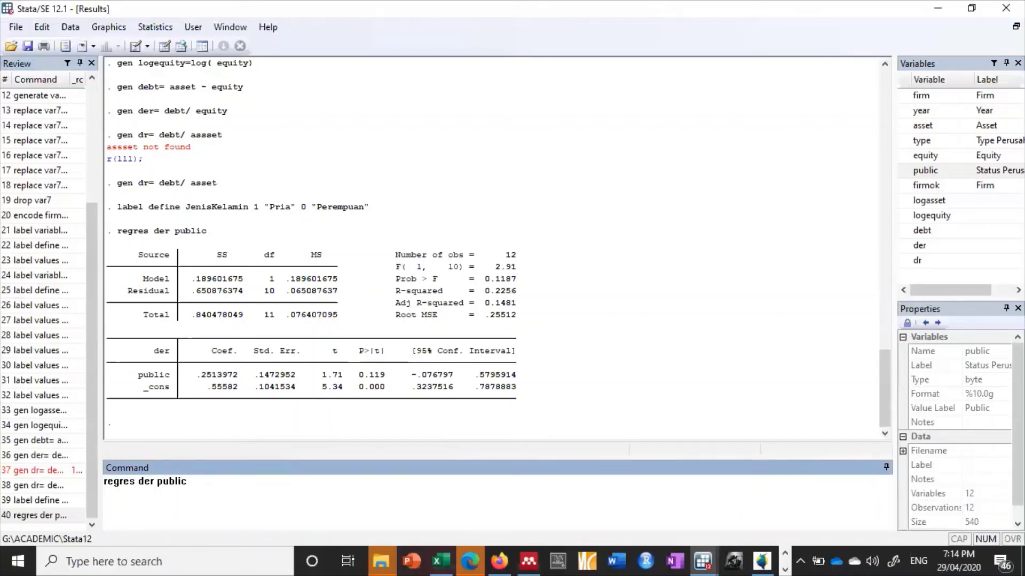
type("i.")
double_click(906, 99)
key("Return")
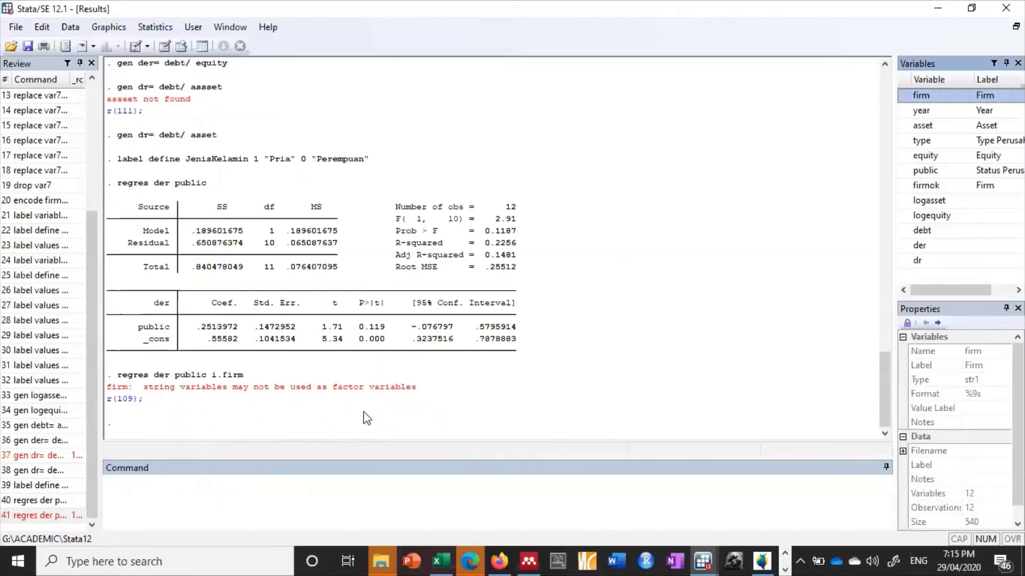
Step: Replace firm with firmok in the recalled command and regress der on public and i.firmok
left_click(64, 516)
left_click(220, 483)
left_click_drag(221, 483, 197, 482)
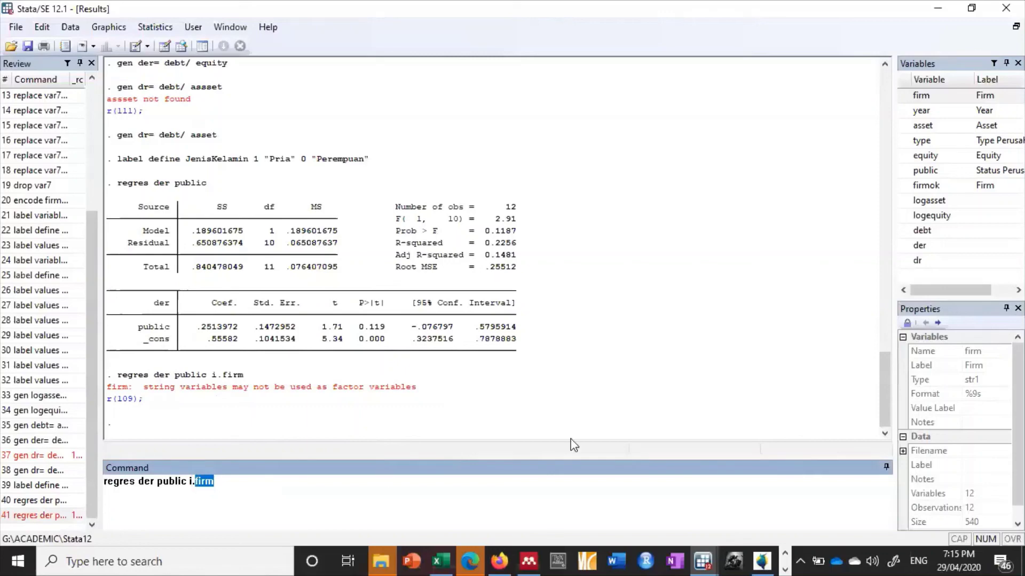
left_click(905, 186)
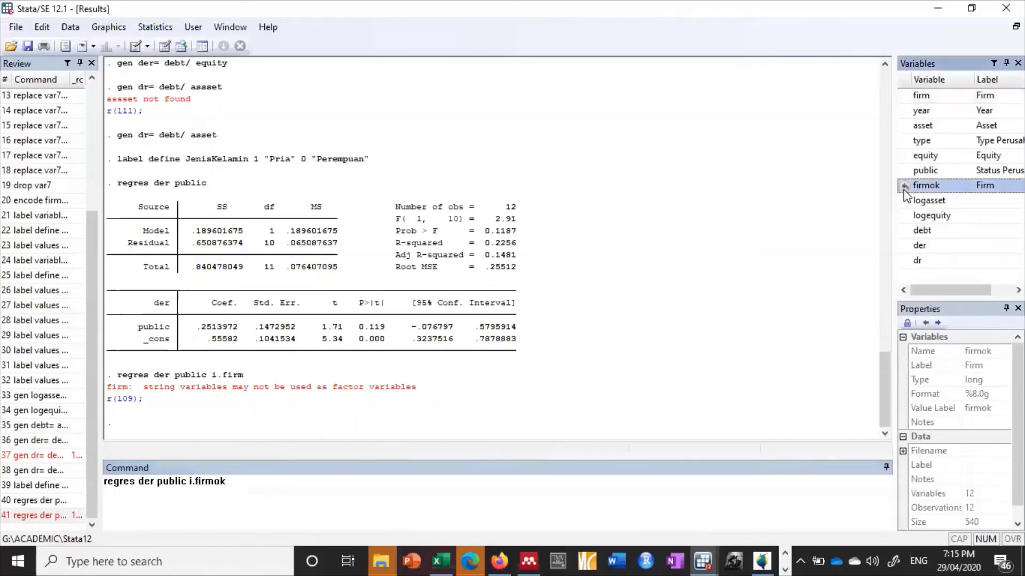
key("Return")
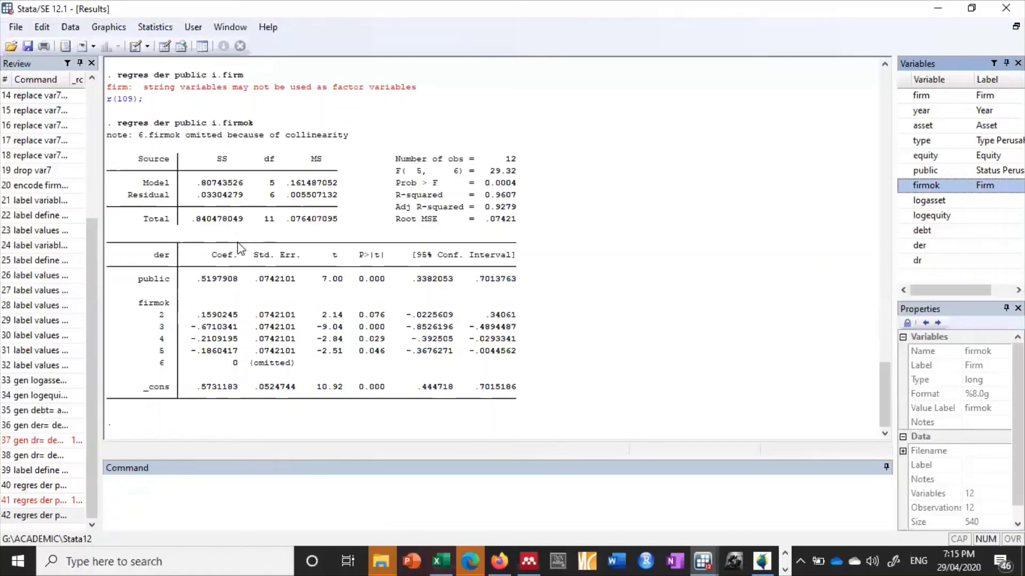
Step: Review the regression output in the Results window and bring up the dataset in the Data Editor
scroll(176, 253, "up", 4)
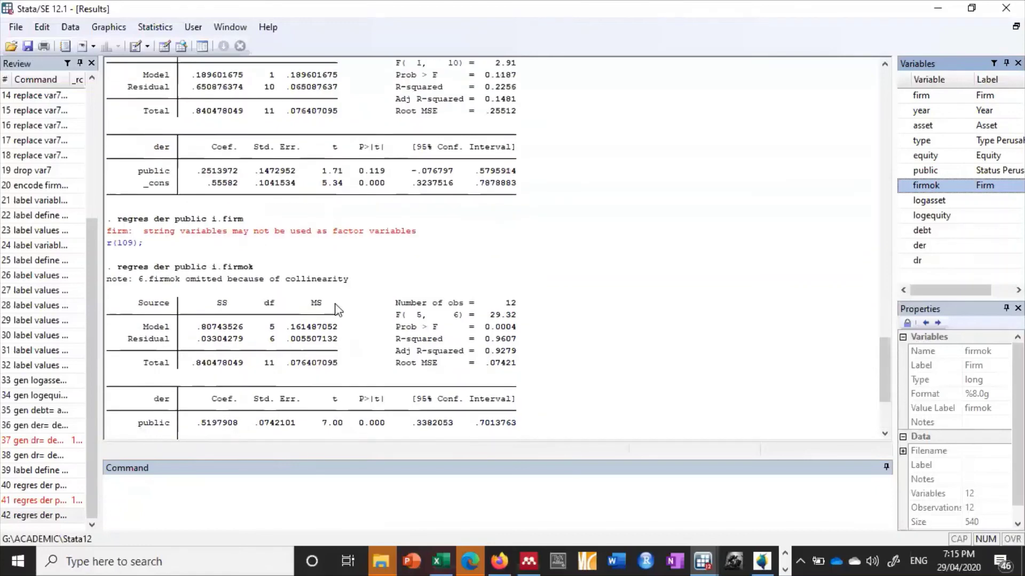
left_click(705, 561)
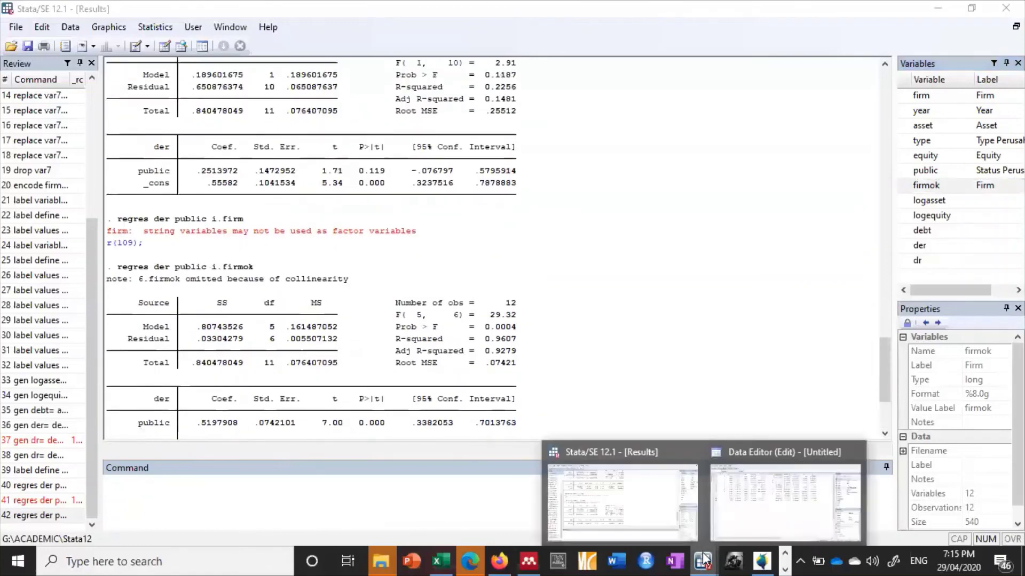
left_click(747, 520)
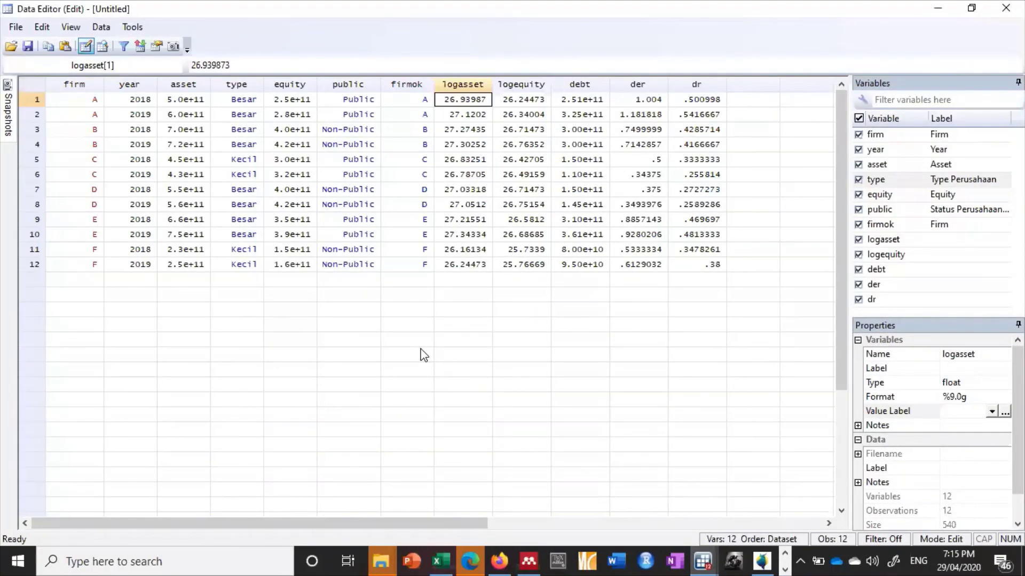